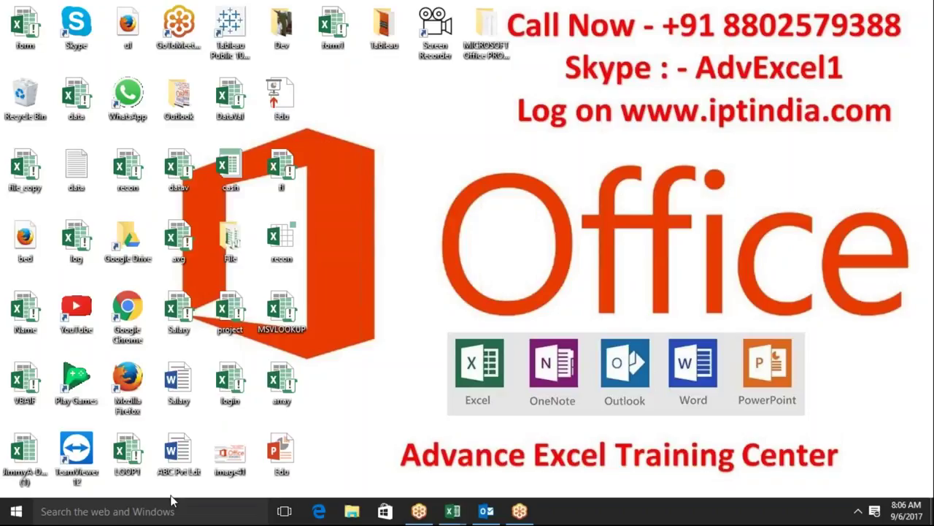
Launch PowerPoint 2016 by searching 'po' from the Windows Start menu
click(9, 513)
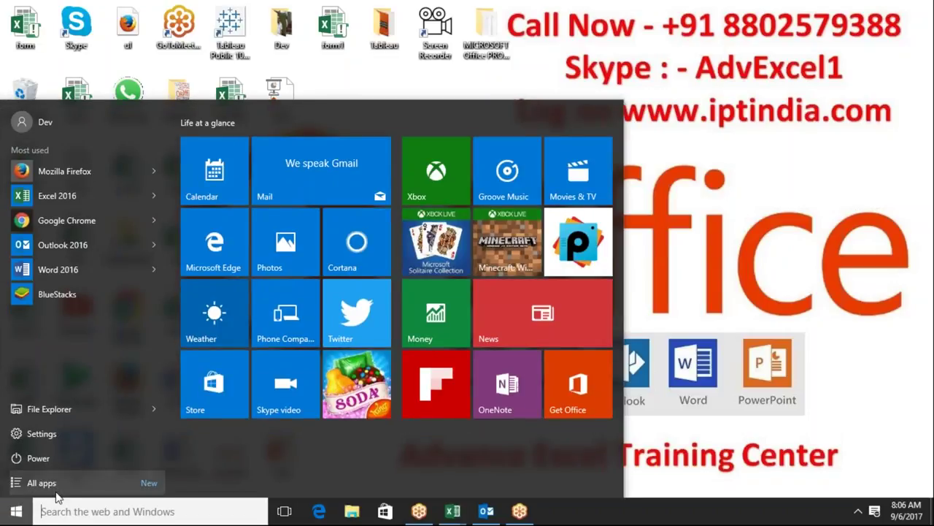
text(po)
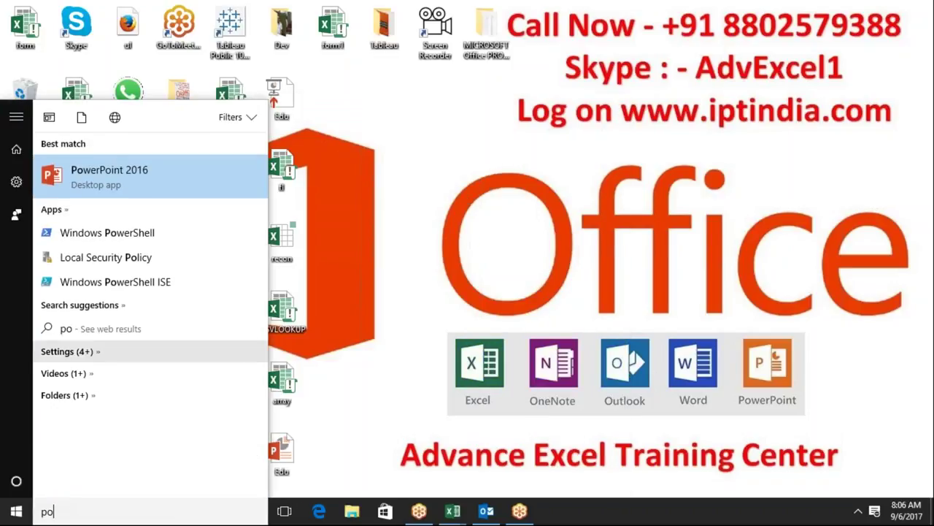
click(157, 181)
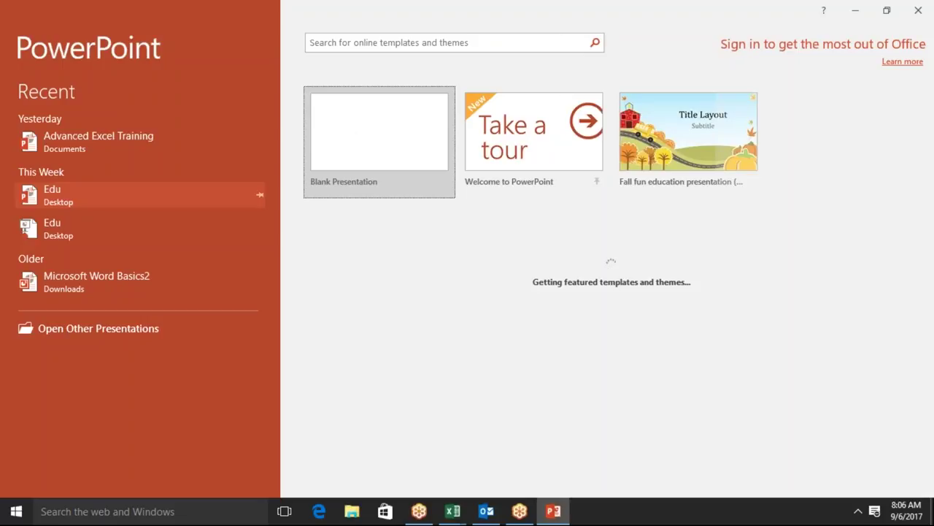
Create a blank presentation, then check and dismiss the hidden system-tray icons
click(398, 141)
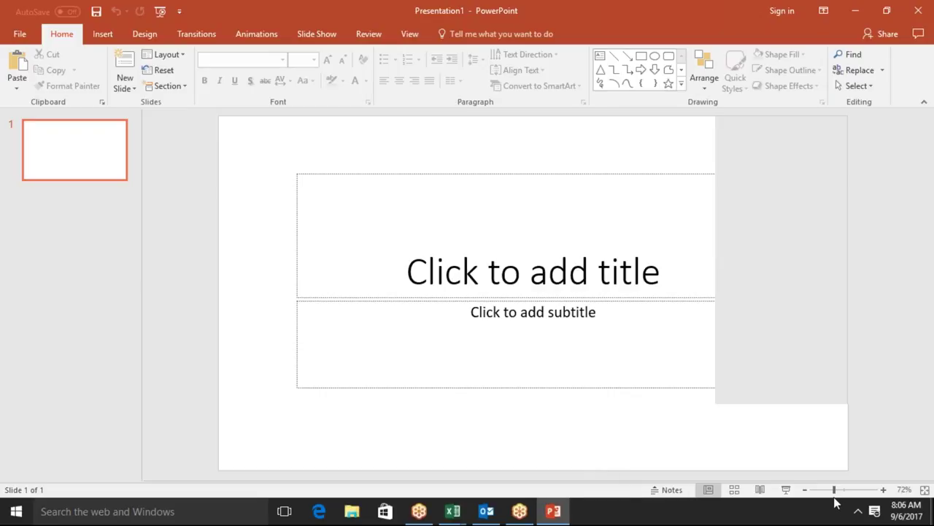
click(858, 510)
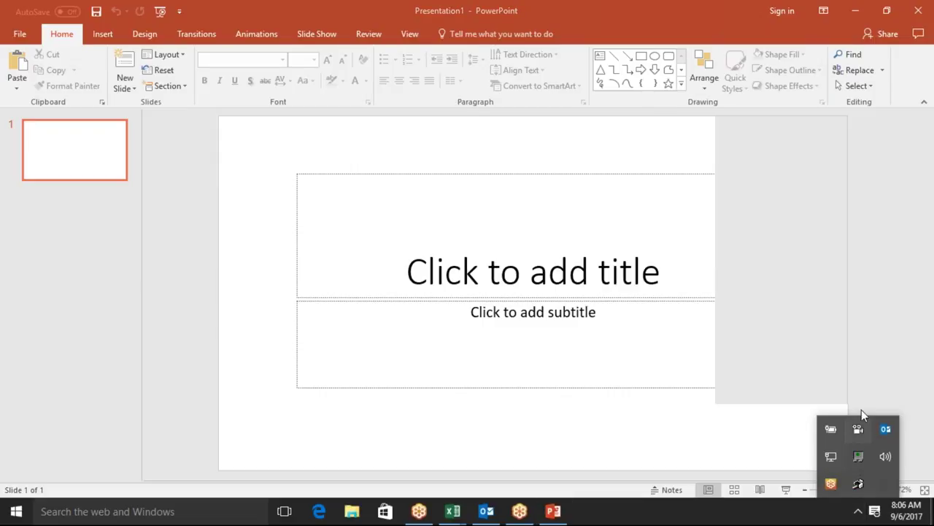
right_click(857, 429)
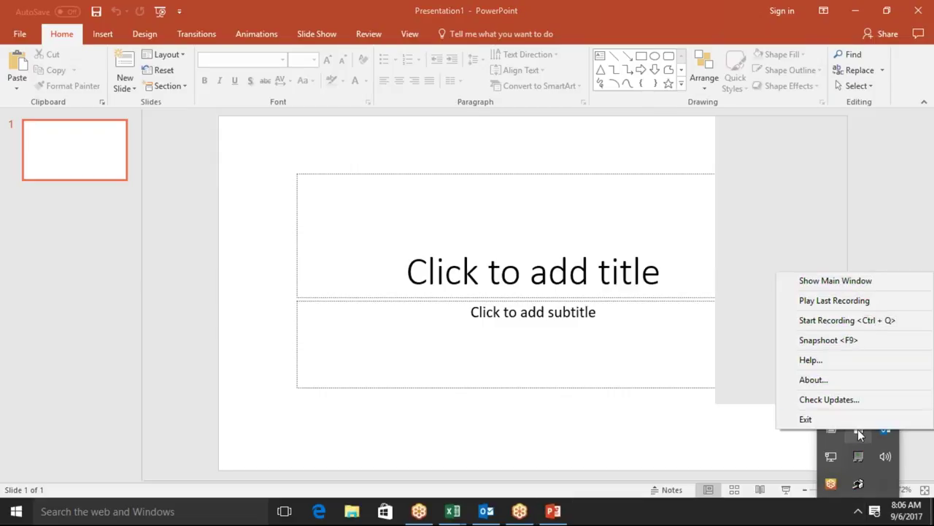
click(857, 422)
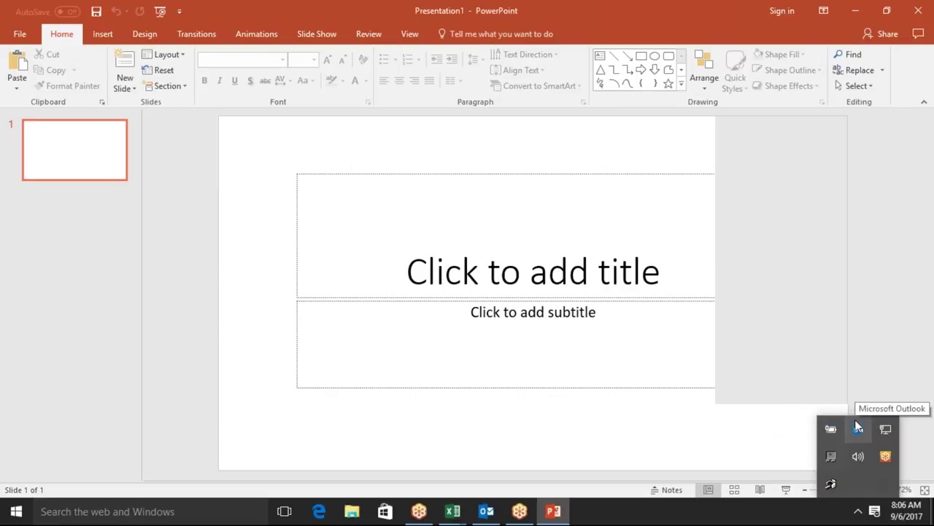
click(659, 429)
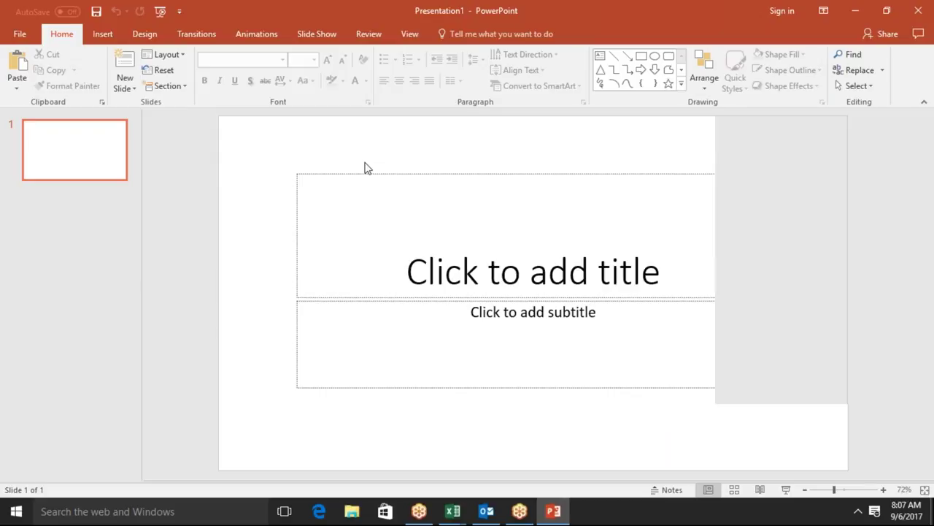
Set slide 1 to Title Only and add slide 2 with the Comparison layout
click(183, 58)
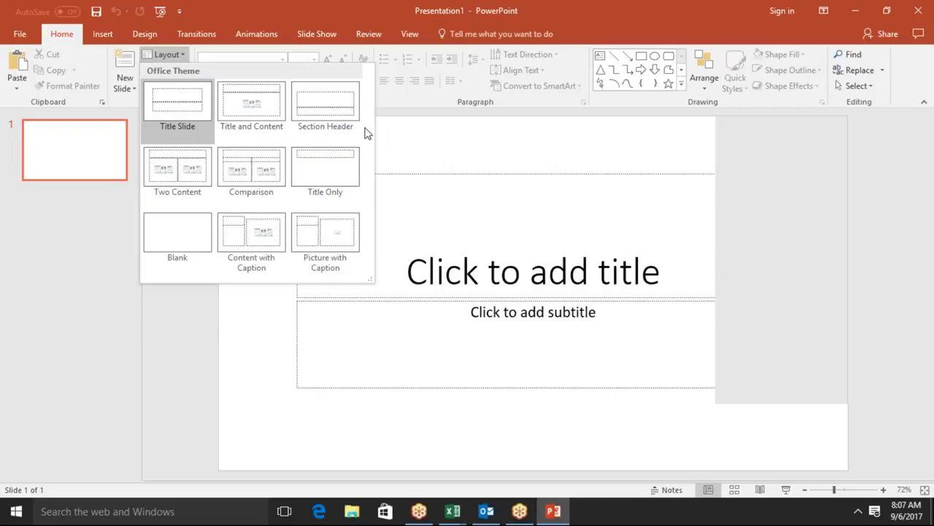
click(340, 152)
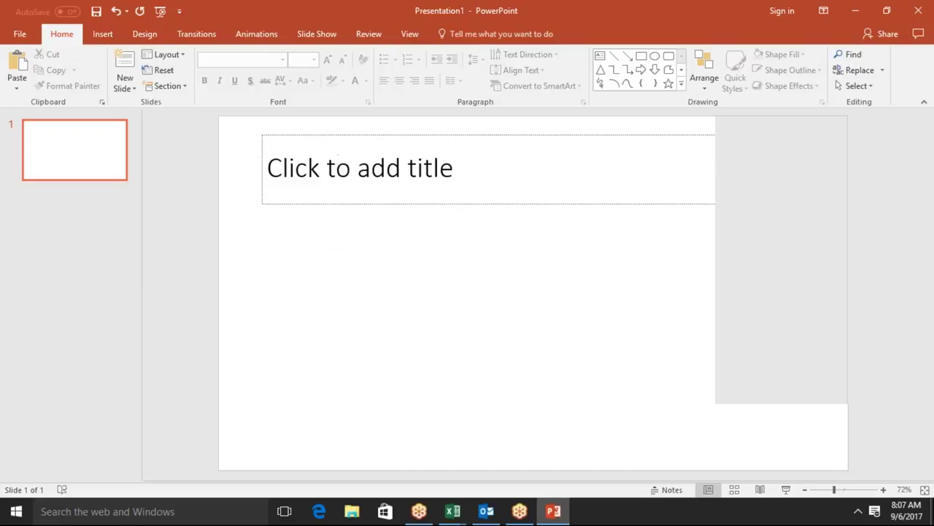
click(135, 89)
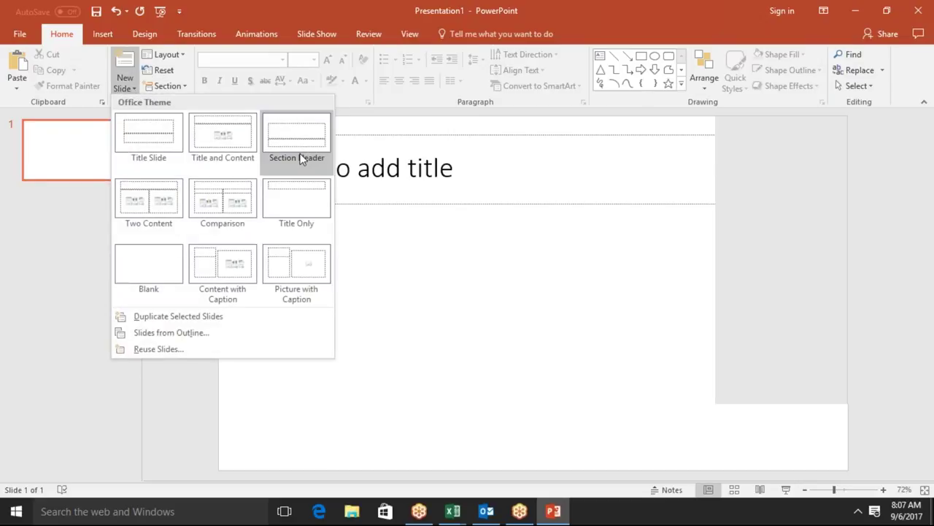
click(384, 121)
click(124, 85)
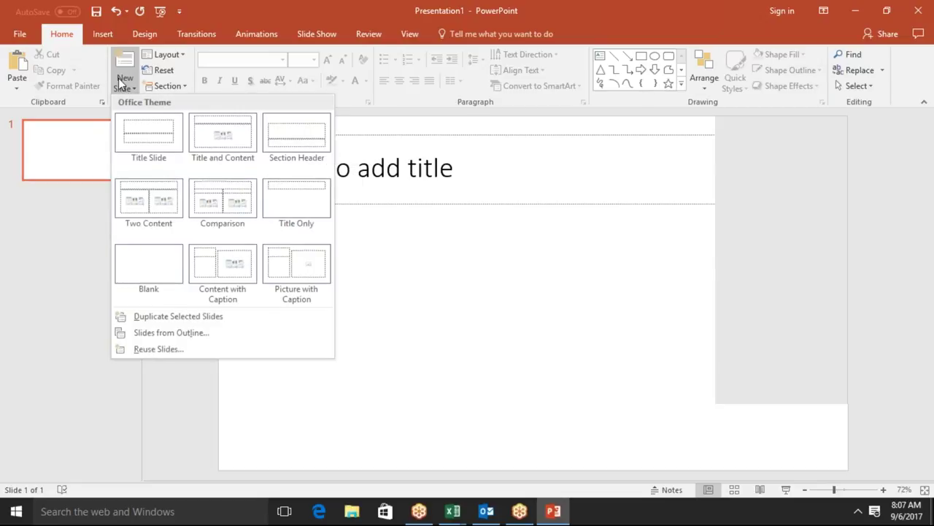
click(196, 198)
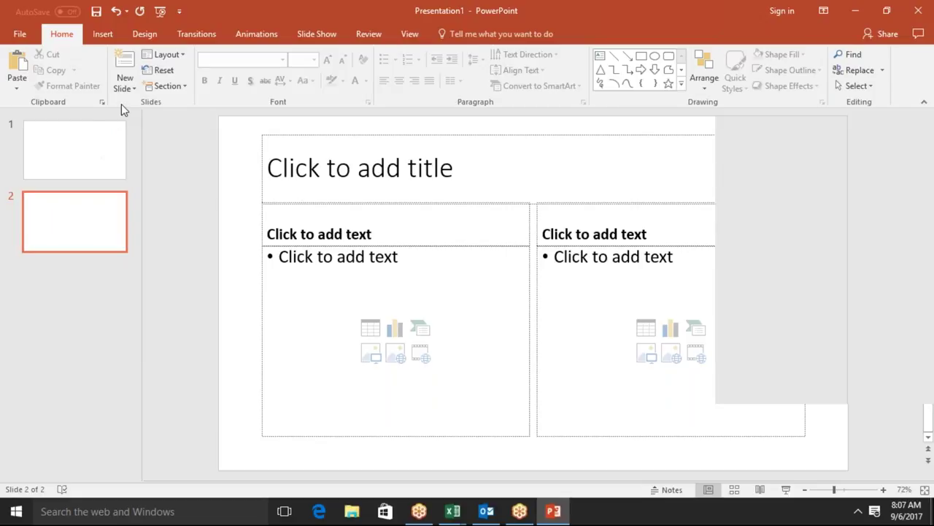
Switch slide 2 to the Blank layout, then to Title and Content
click(183, 55)
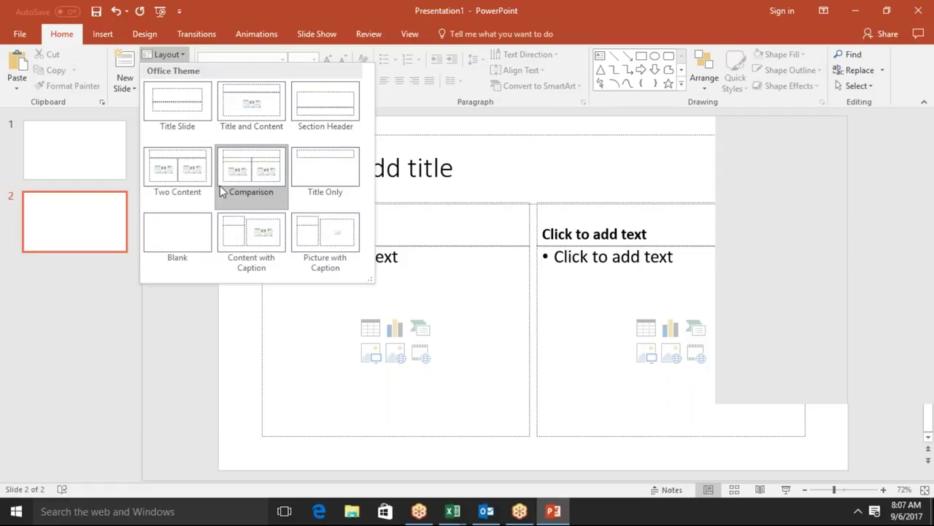
click(198, 227)
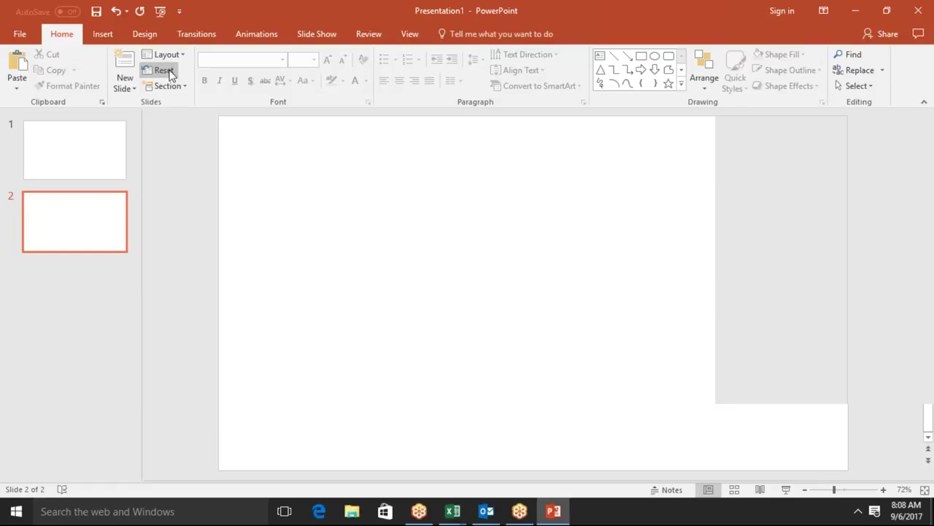
click(180, 56)
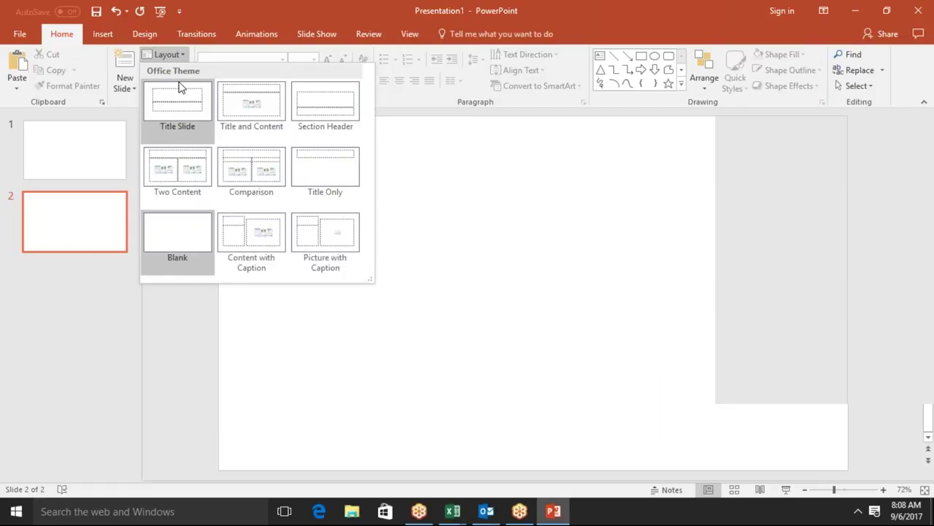
click(235, 100)
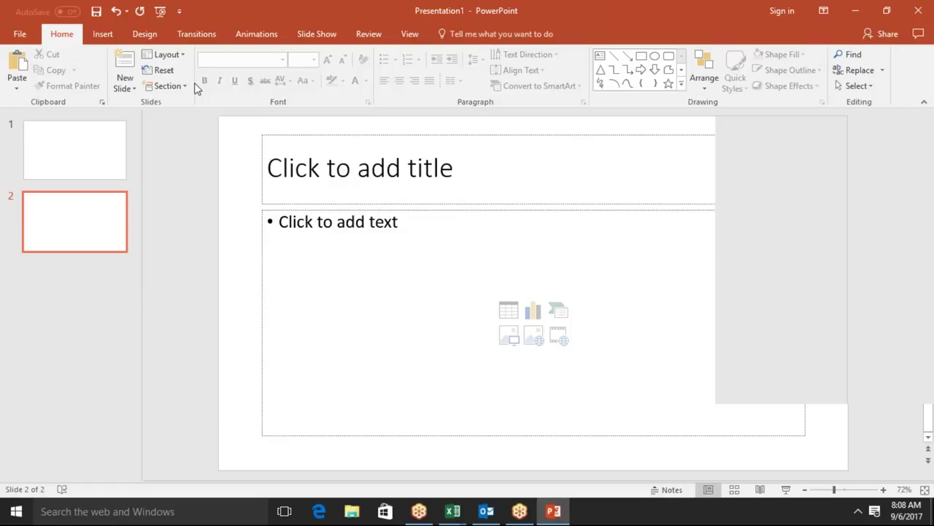
Type 'Excel' as the slide 2 title, correcting a typo
click(361, 138)
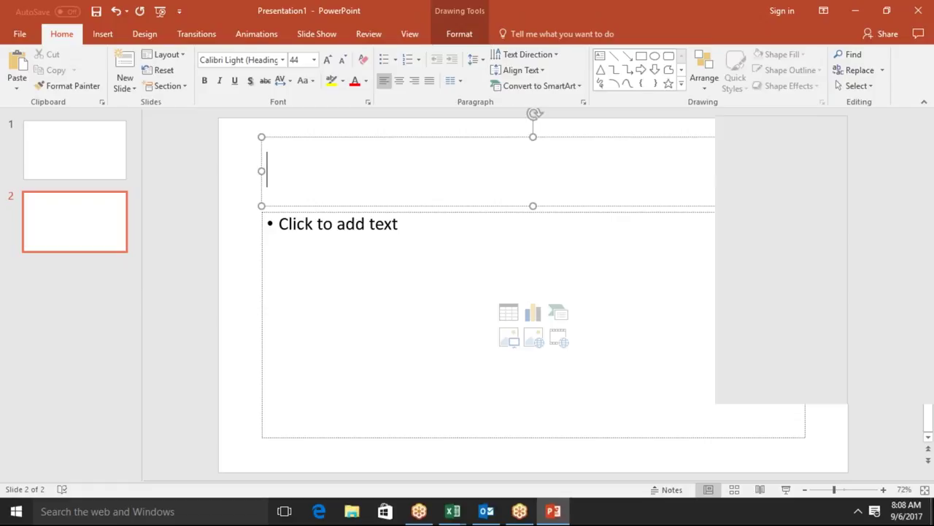
text(Excel)
Activate the empty body placeholder and reset slide 2's placeholders to layout defaults
click(294, 265)
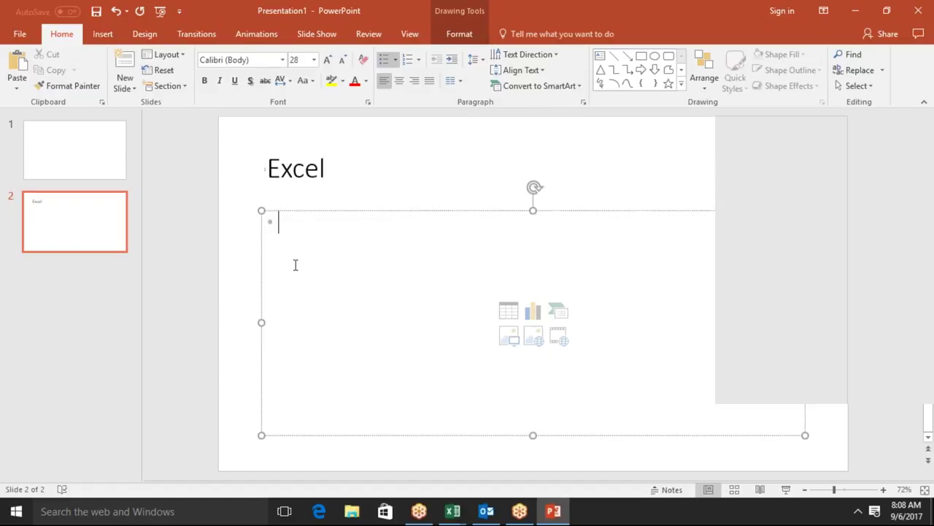
click(284, 203)
click(268, 233)
click(170, 73)
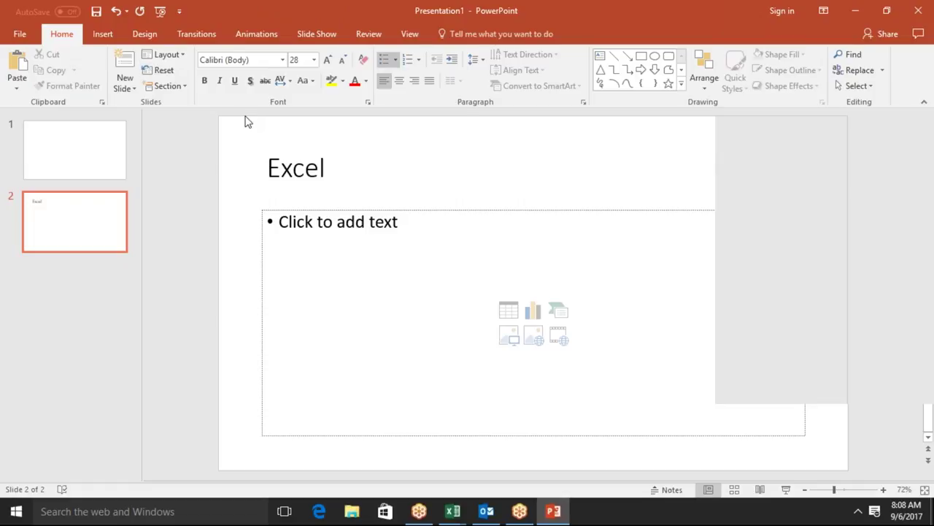
click(299, 218)
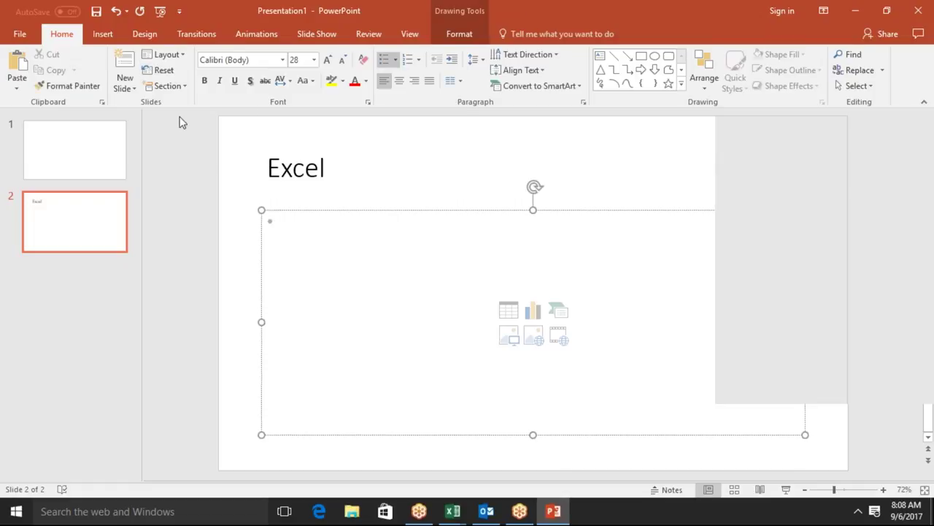
click(170, 72)
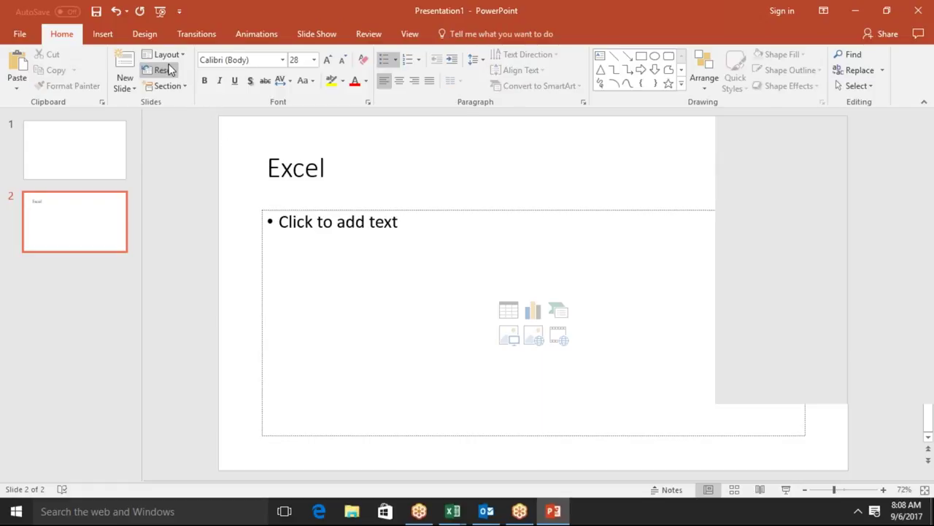
click(183, 86)
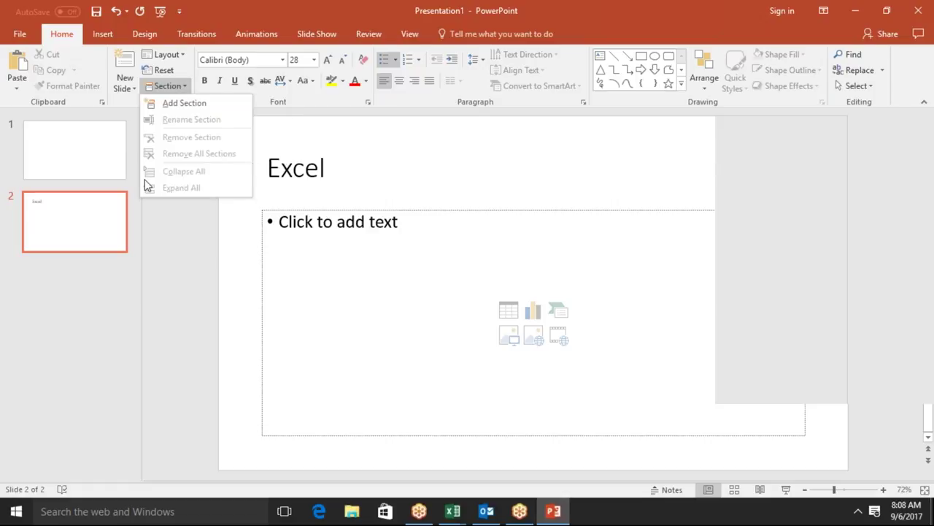
Close the section menu and view slide 1, selecting then deselecting its title
click(115, 175)
click(115, 176)
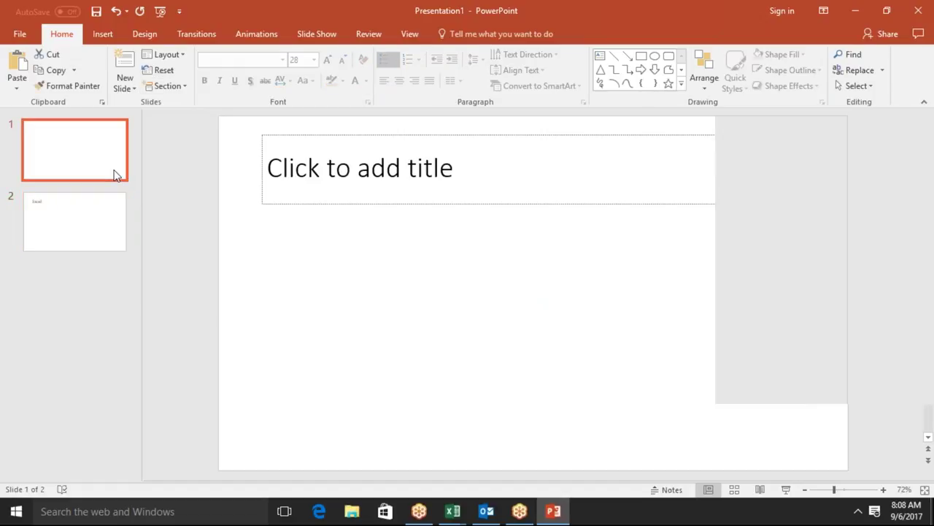
click(295, 211)
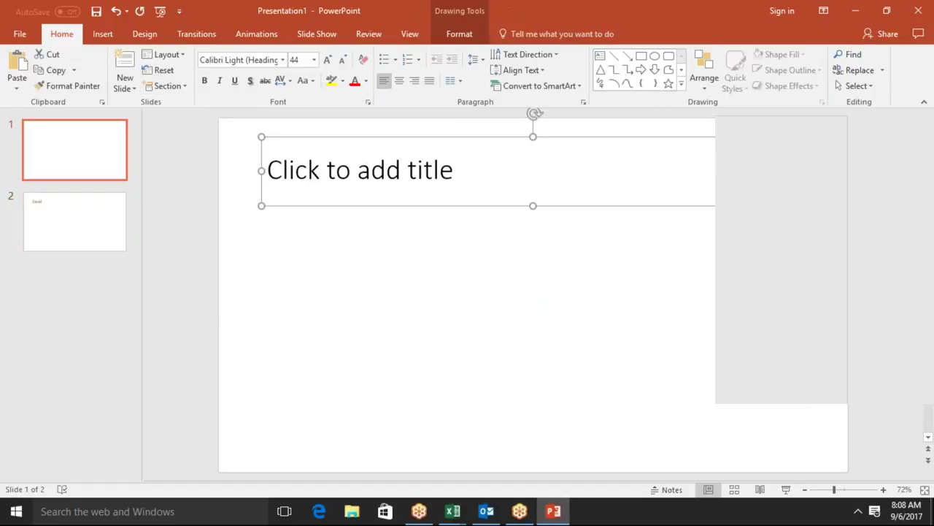
click(212, 131)
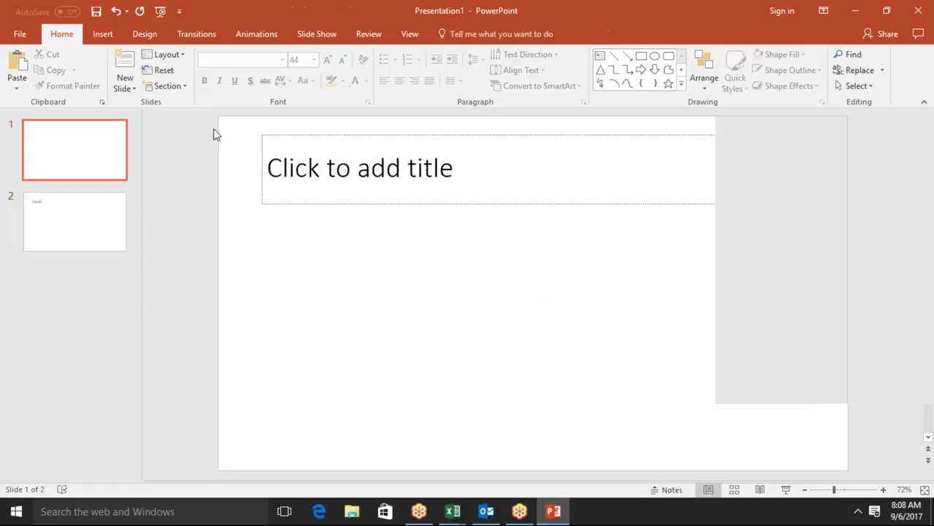
Add a section named 'VBA' and dismiss the Easy linking tip
click(186, 89)
click(187, 104)
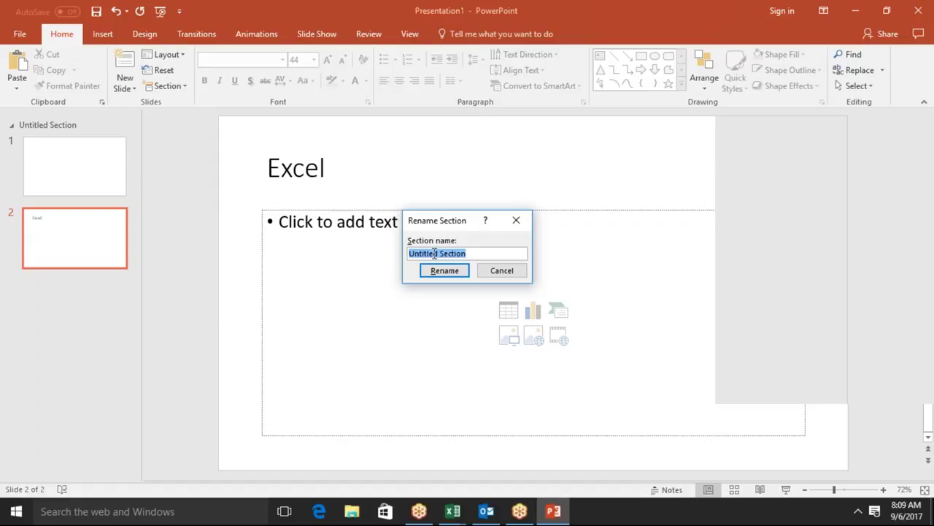
text(VBA)
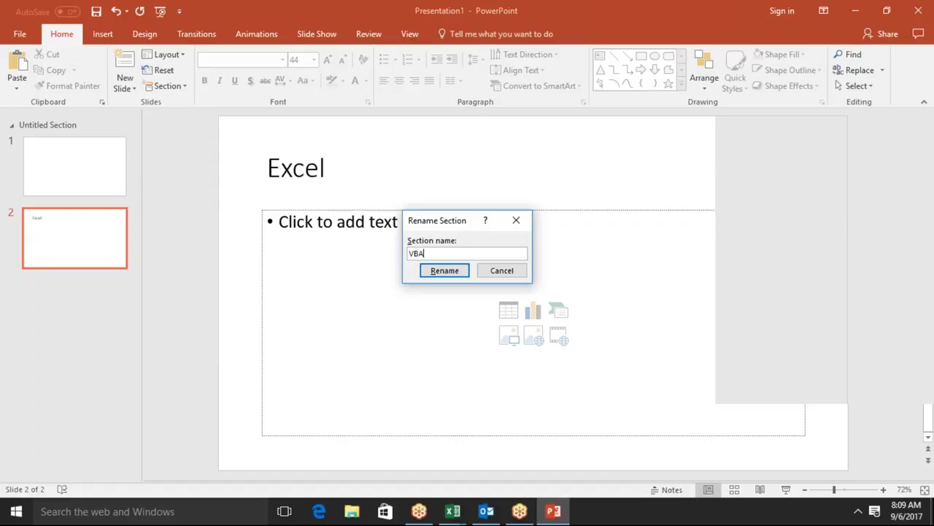
click(447, 271)
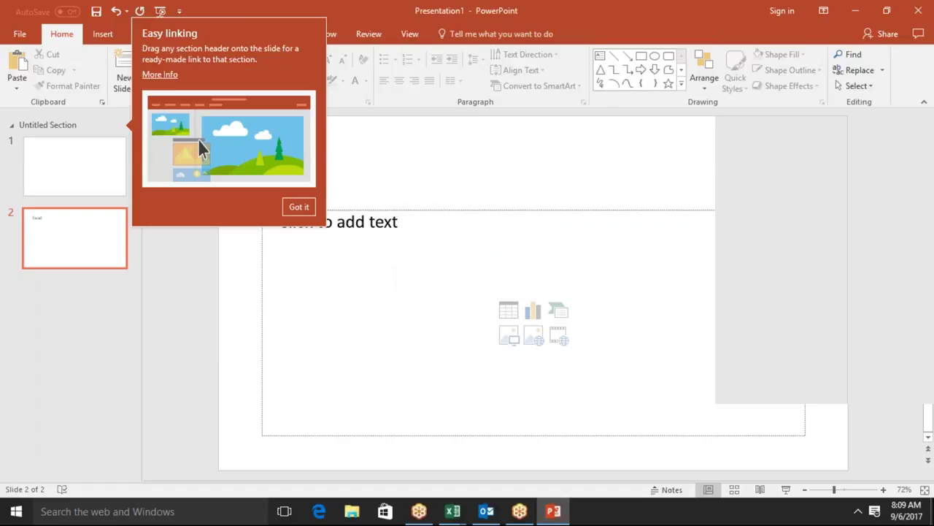
click(307, 212)
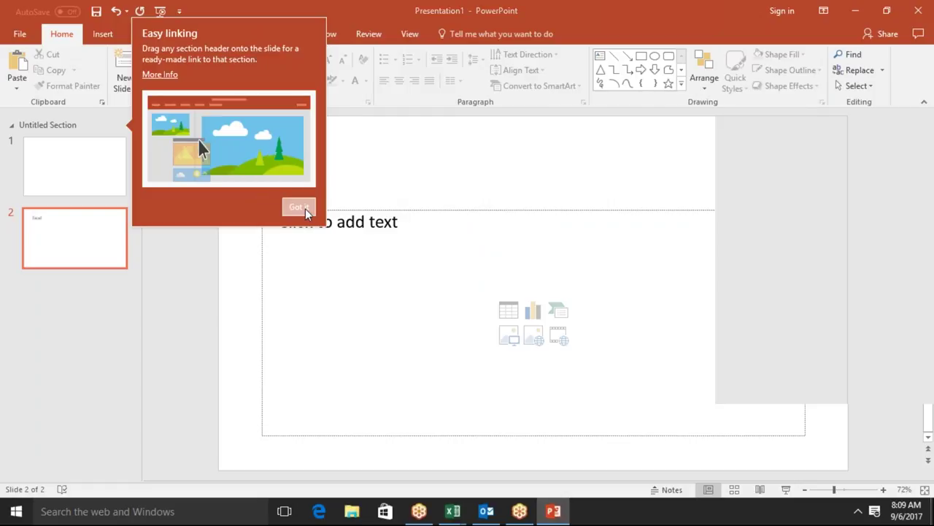
click(265, 263)
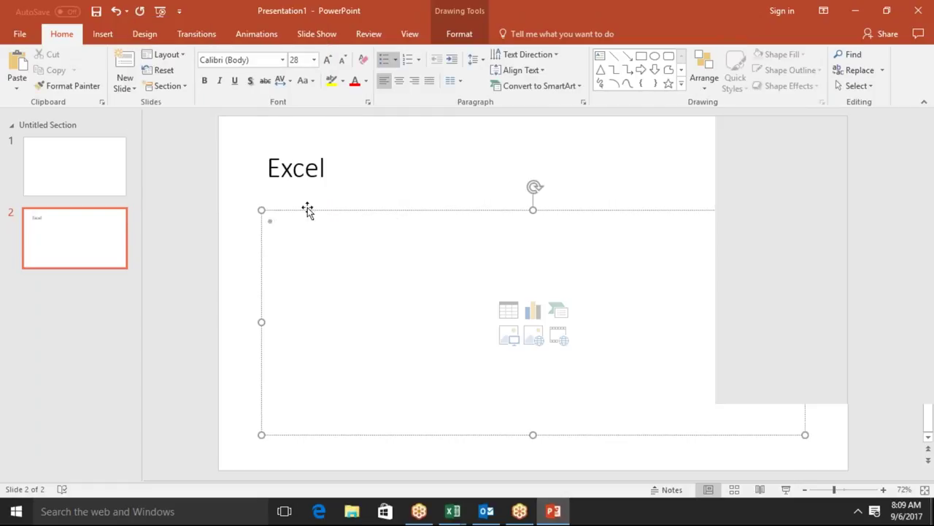
Narrow the body placeholder, remove all sections, and delete the placeholder from slide 2
key(Escape)
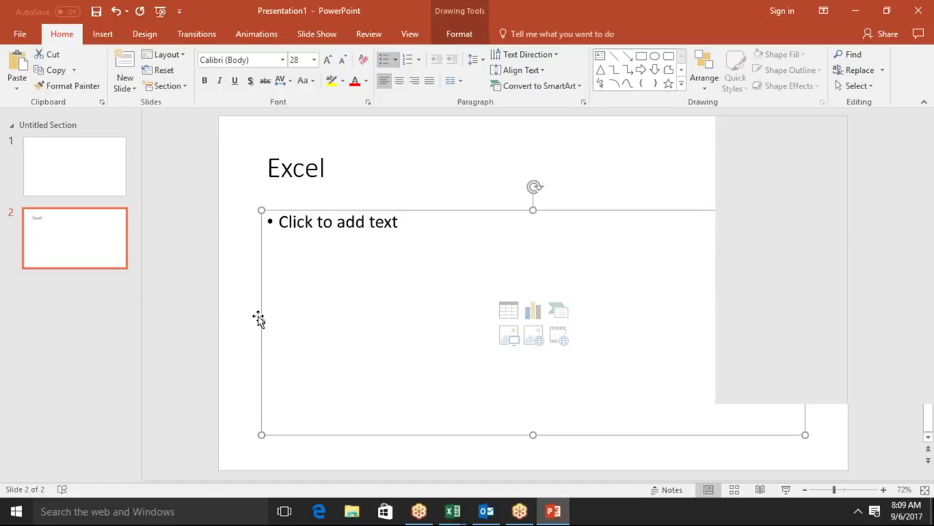
mouse_move(262, 322)
mouse_down()
mouse_move(452, 322)
mouse_move(394, 325)
mouse_up()
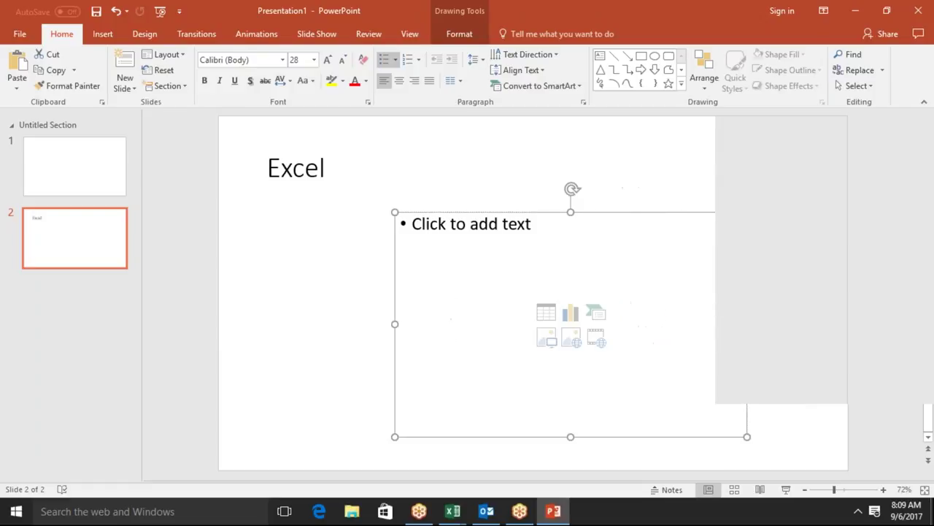
click(186, 87)
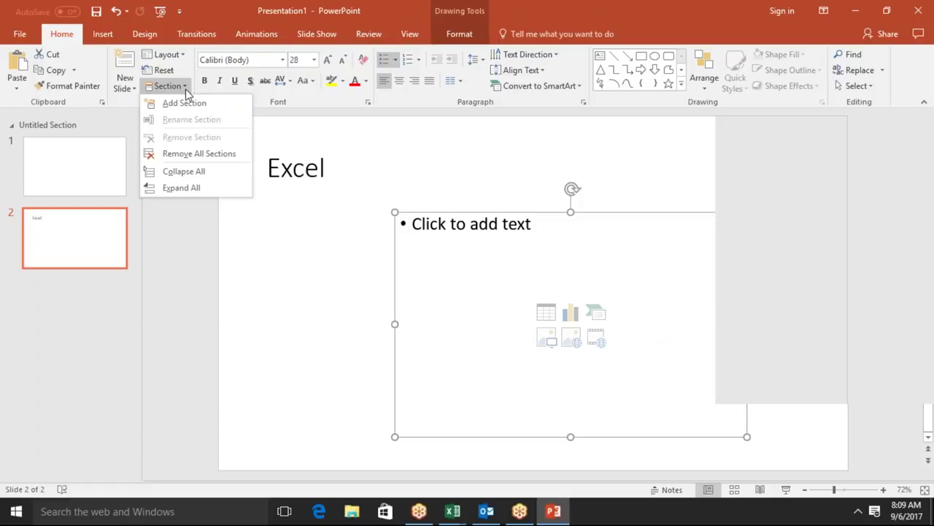
click(208, 148)
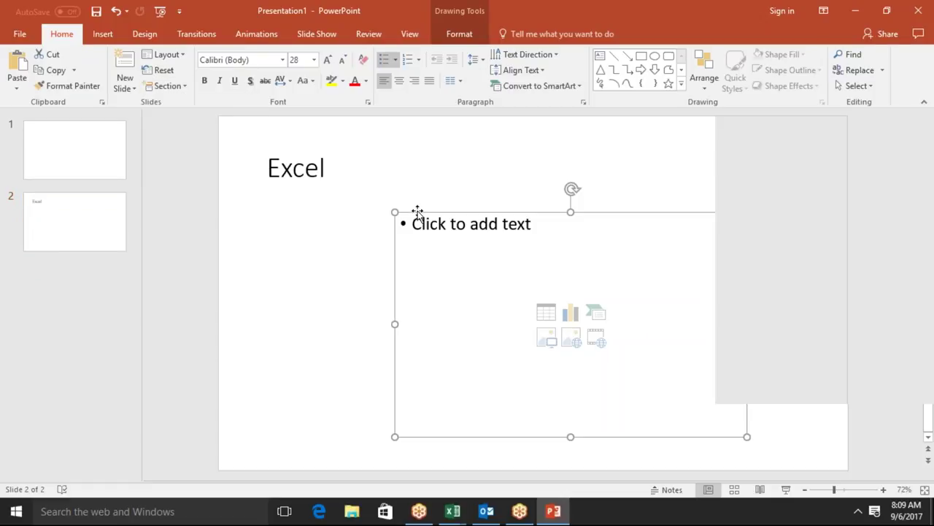
key(Delete)
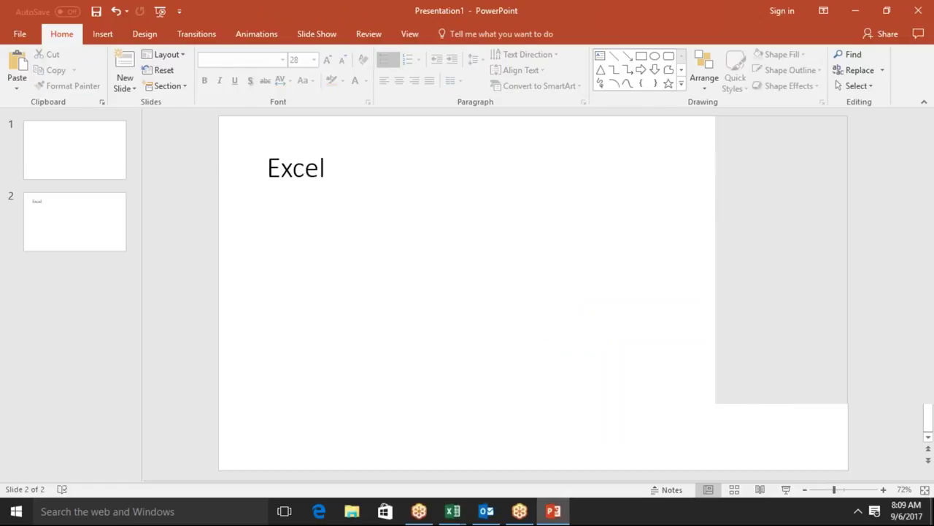
click(294, 177)
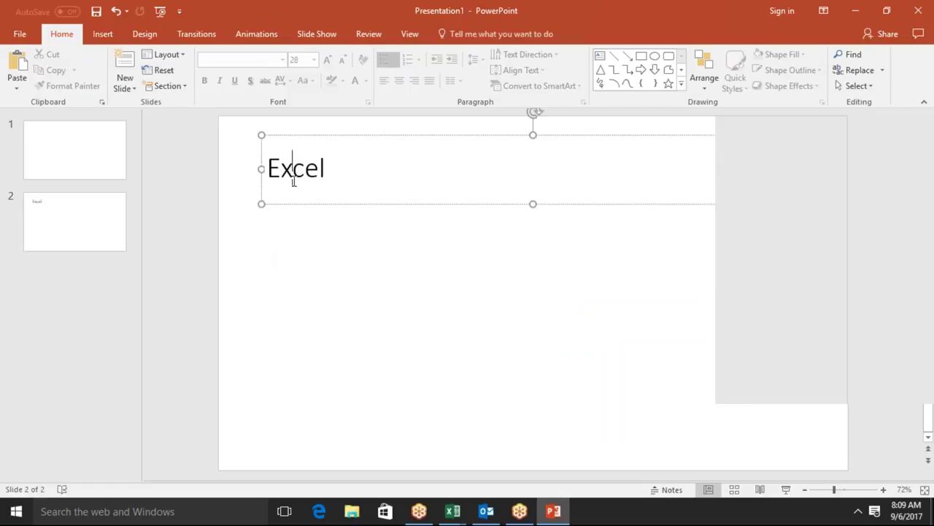
click(334, 175)
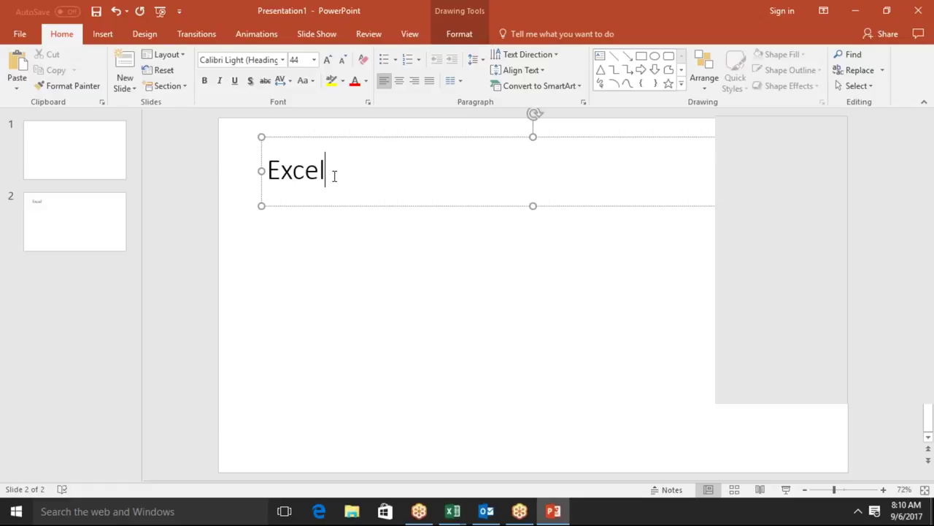
key(Escape)
key(Escape)
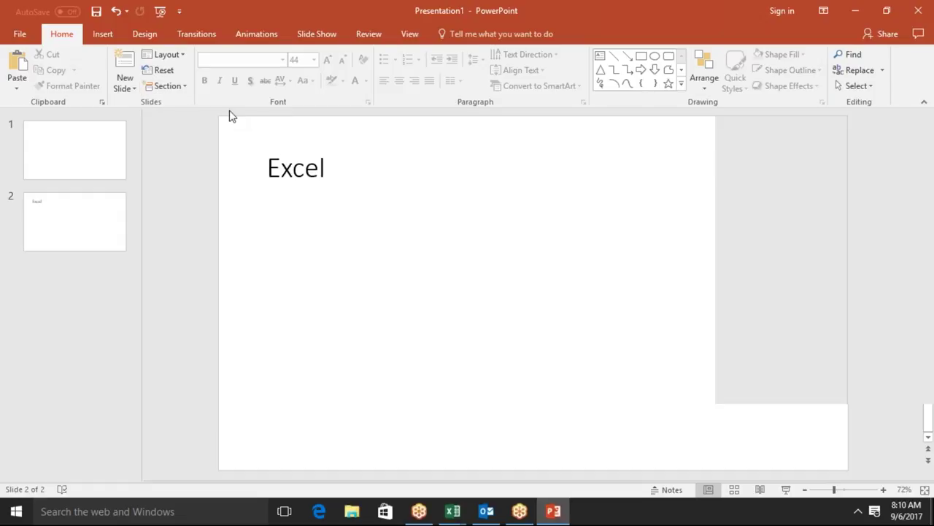
click(370, 200)
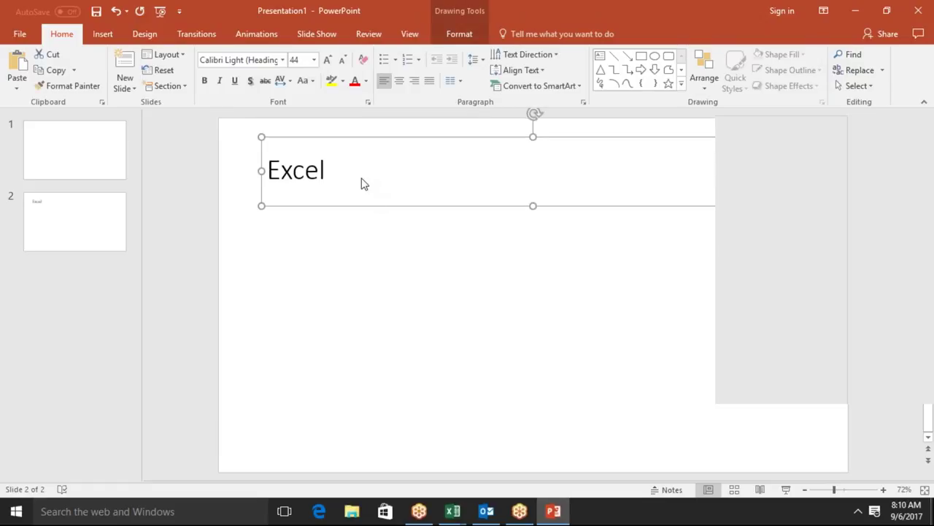
key(Escape)
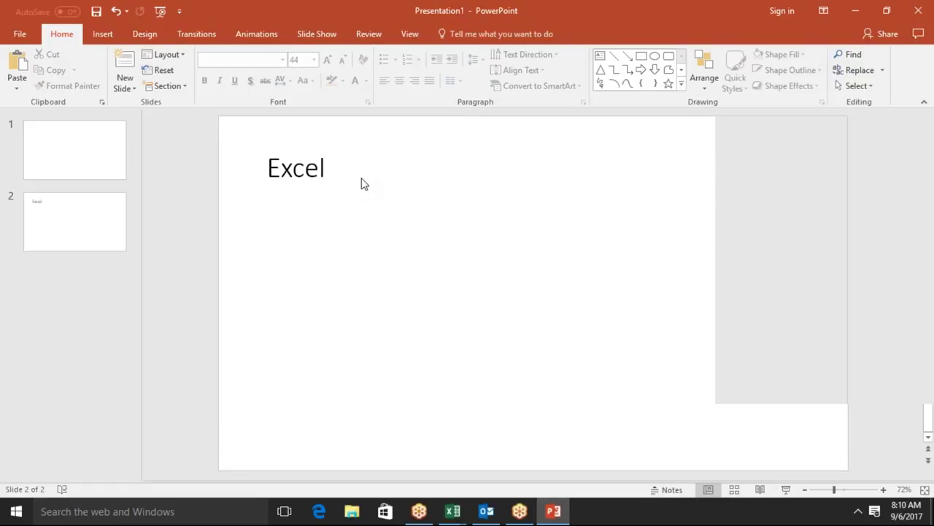
click(329, 169)
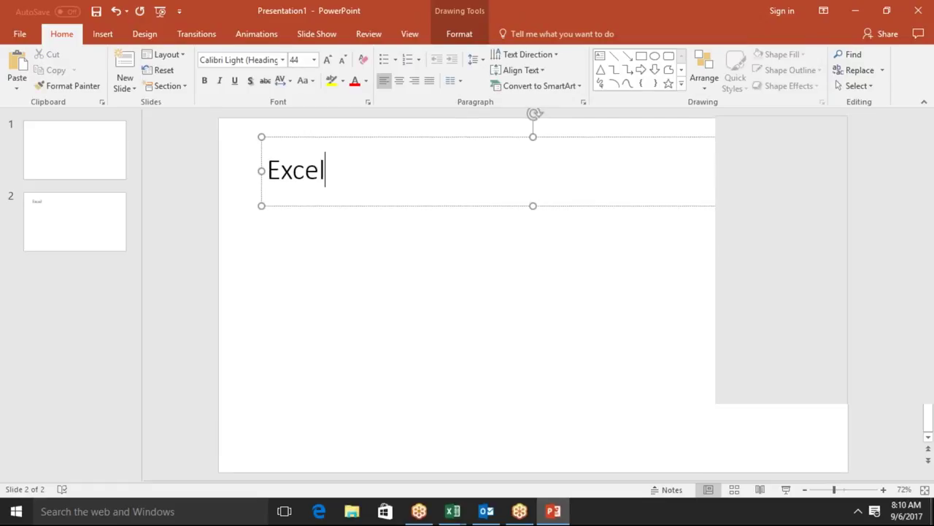
Apply a text shadow to the word Excel, leaving font and size unchanged
click(282, 59)
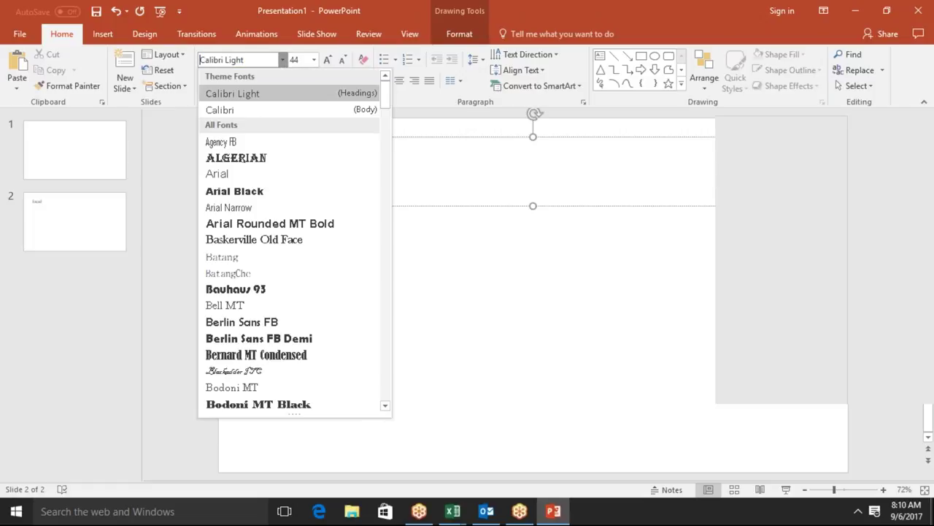
click(282, 60)
click(312, 63)
click(312, 63)
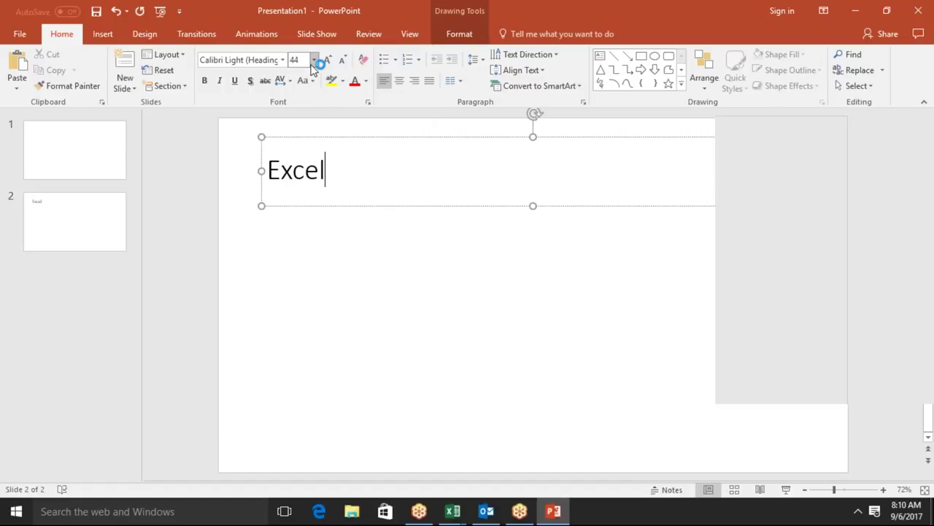
click(250, 81)
drag(343, 184, 268, 175)
click(250, 82)
Strike through Excel and set its character spacing to Very Tight
click(380, 154)
click(386, 162)
drag(387, 162, 268, 162)
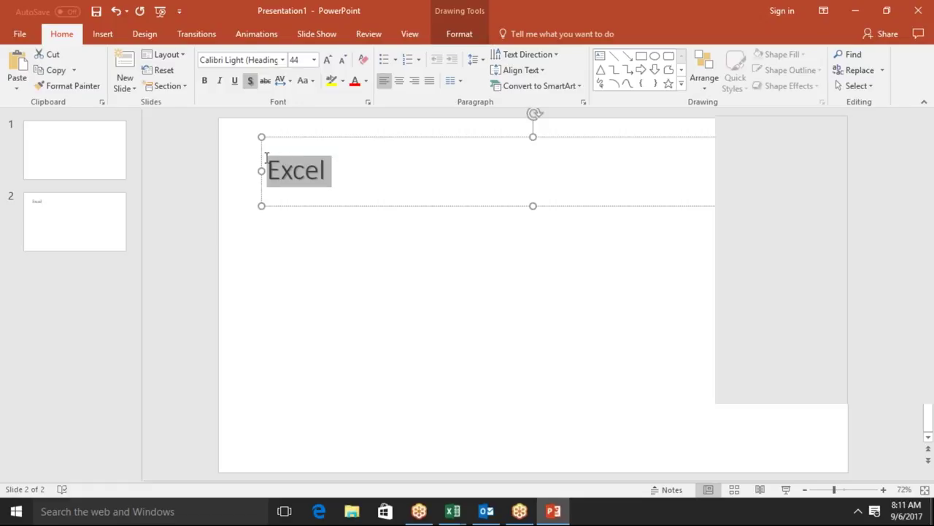
click(265, 81)
click(281, 81)
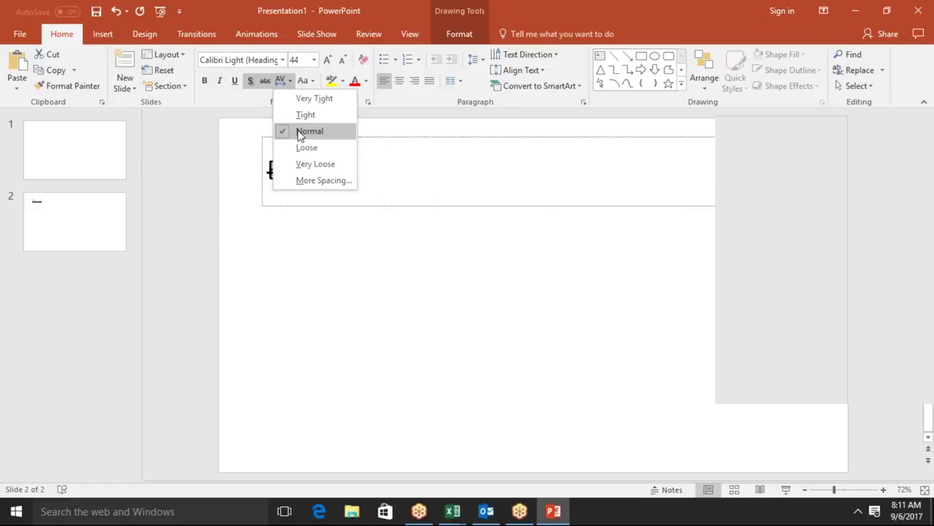
click(295, 97)
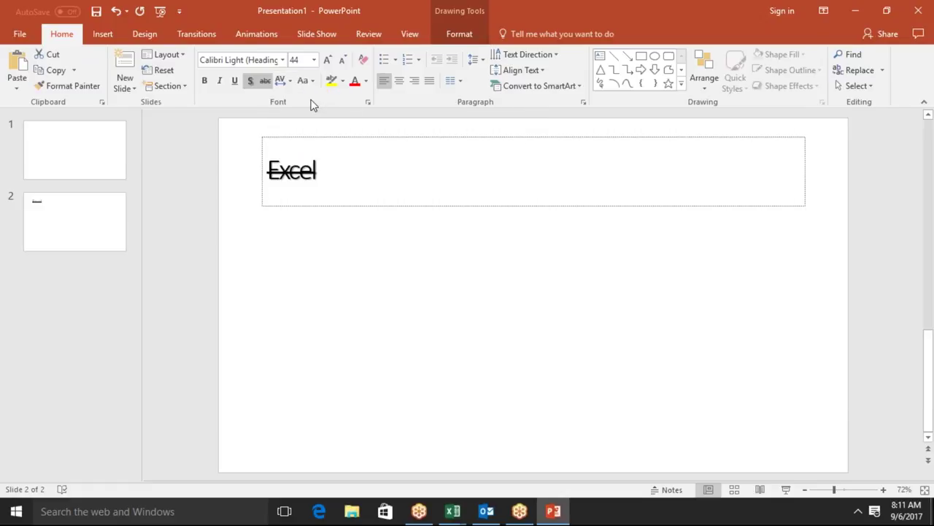
Toggle the shadow on Excel again and reselect the word to check it
click(249, 80)
click(349, 173)
double_click(349, 173)
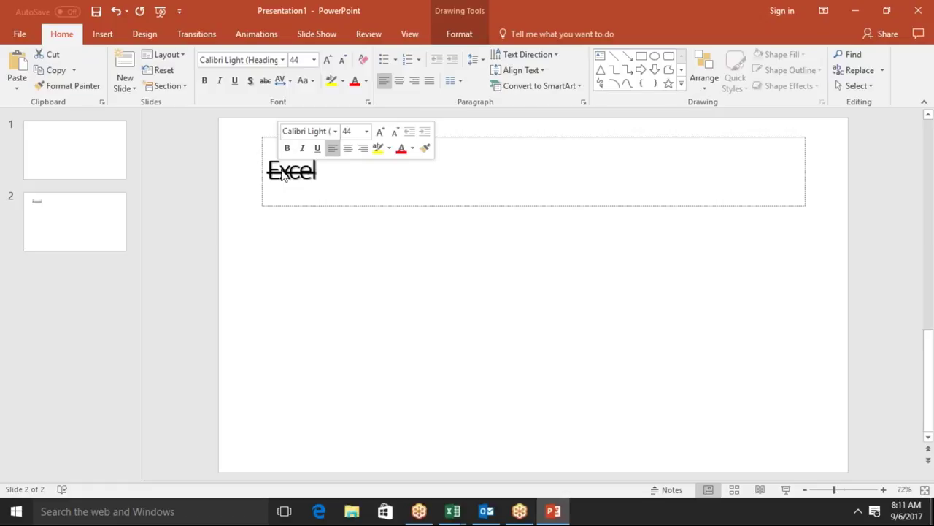
click(320, 175)
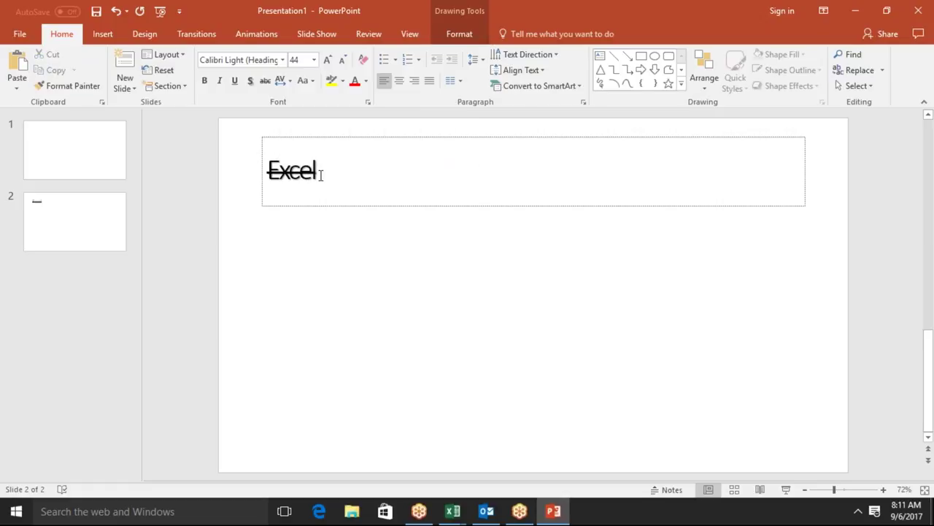
double_click(291, 173)
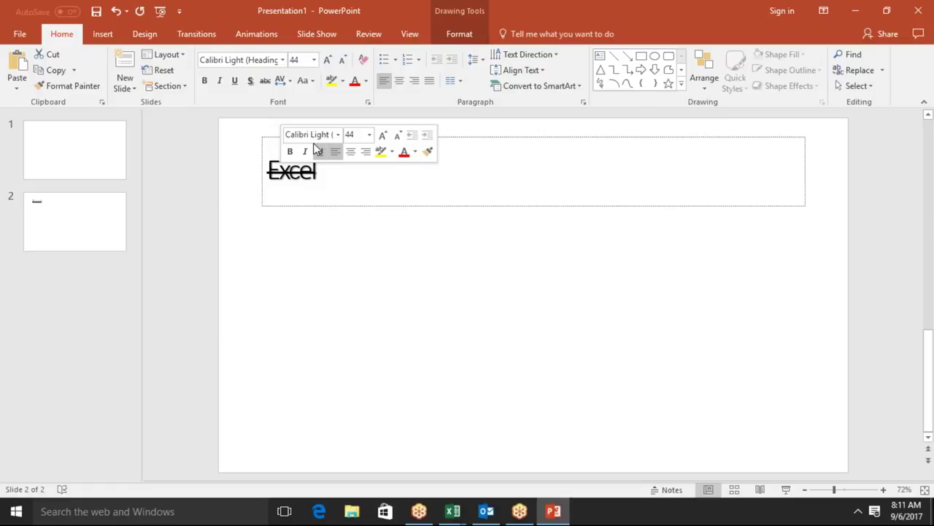
click(330, 174)
Deselect the Excel text box and switch between slides 1 and 2
key(Escape)
key(Escape)
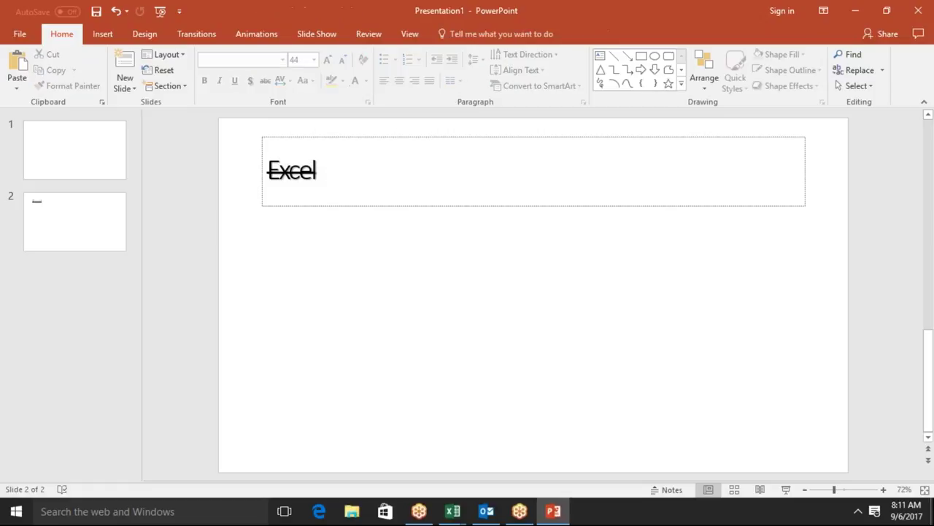
key(Tab)
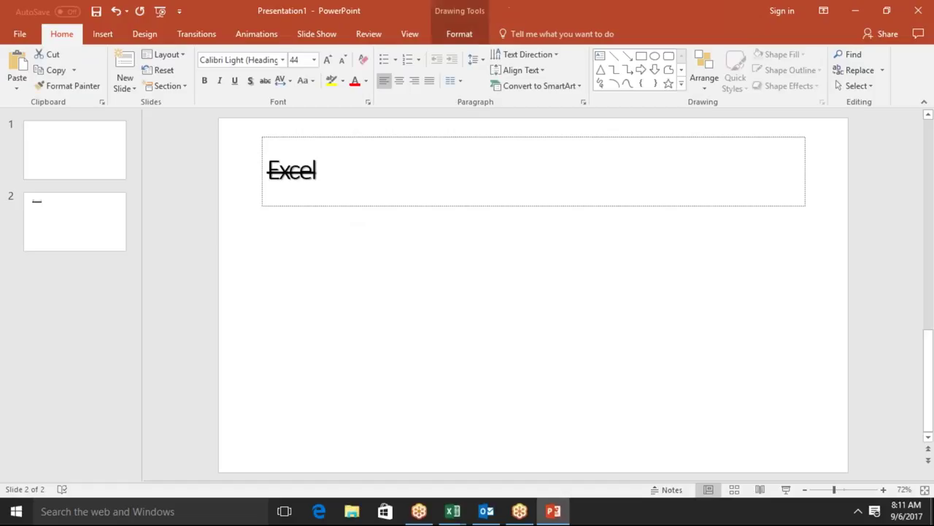
key(Escape)
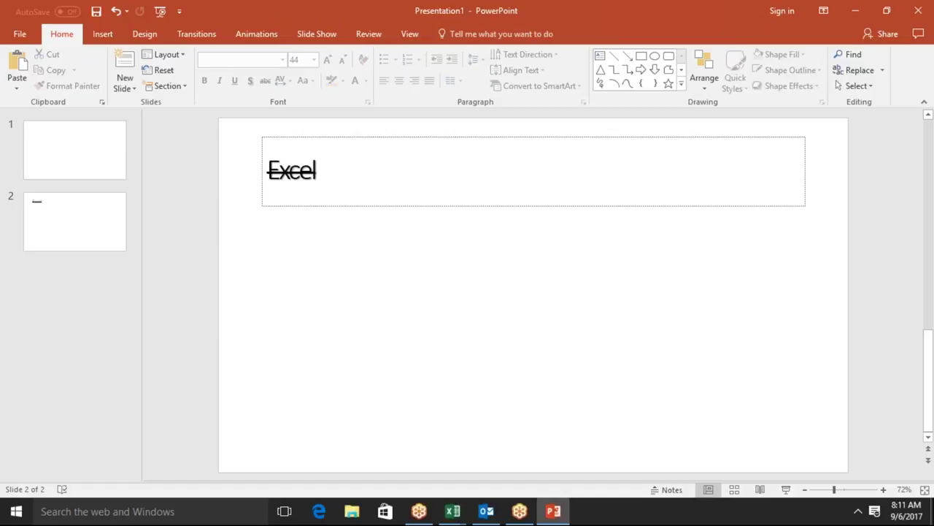
click(343, 184)
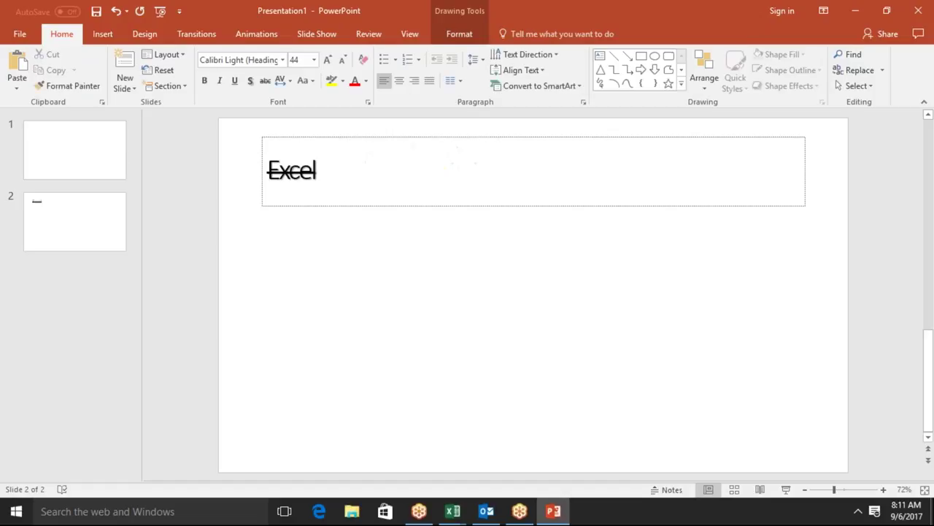
key(Escape)
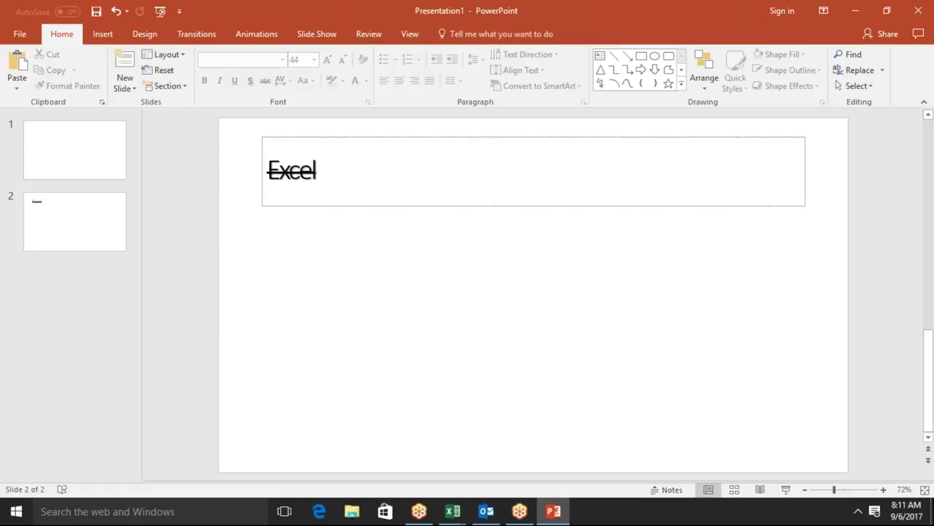
click(121, 160)
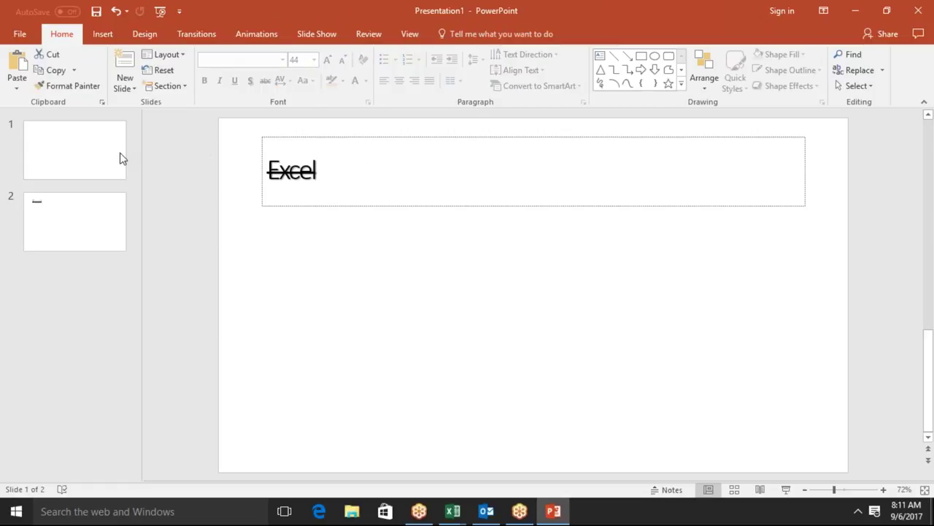
click(317, 232)
click(82, 222)
click(52, 127)
click(517, 152)
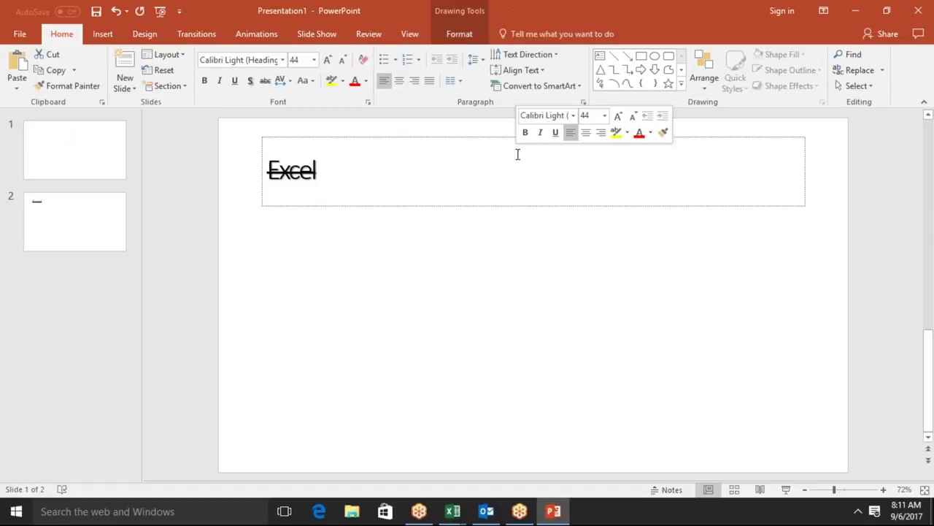
click(488, 243)
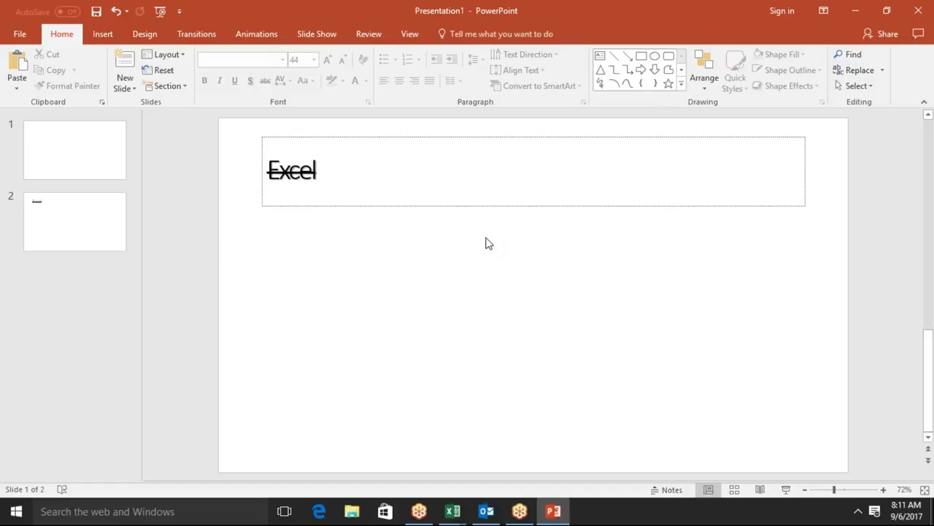
Close PowerPoint without saving the presentation
click(918, 11)
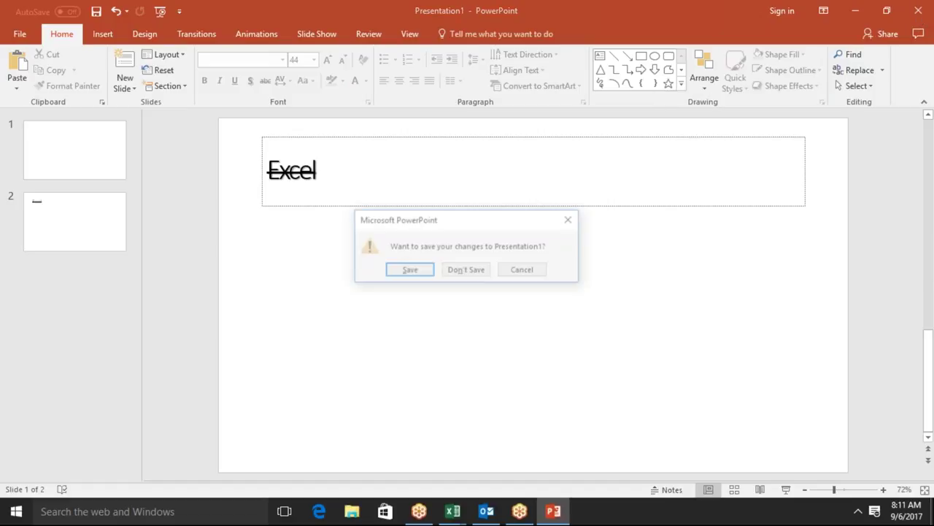
click(476, 273)
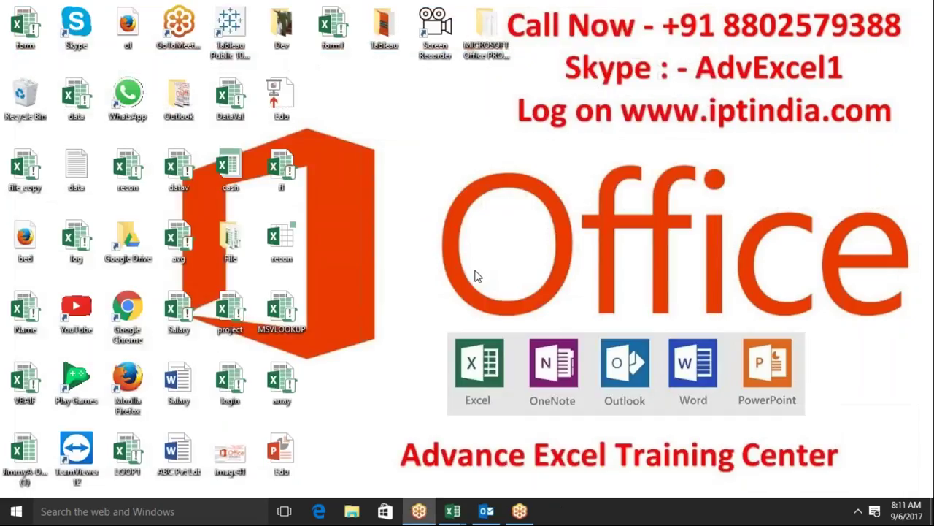
click(17, 512)
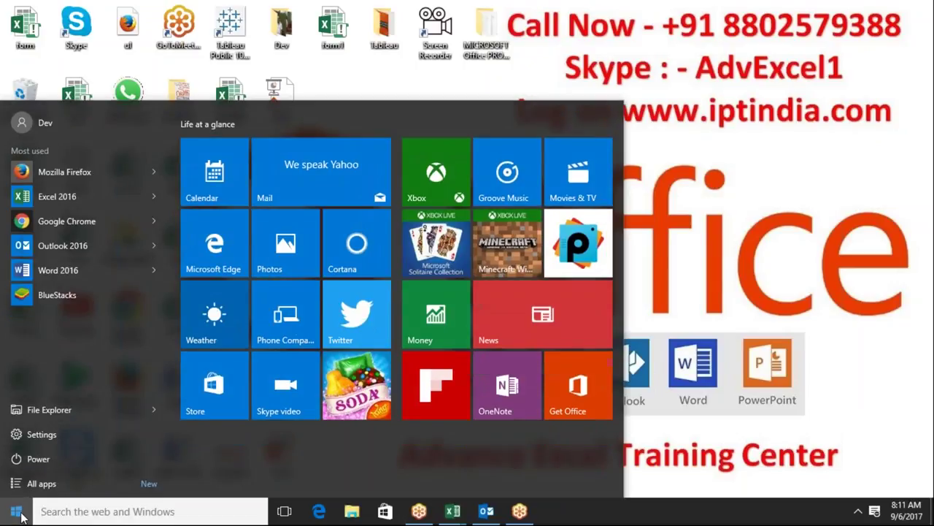
click(17, 512)
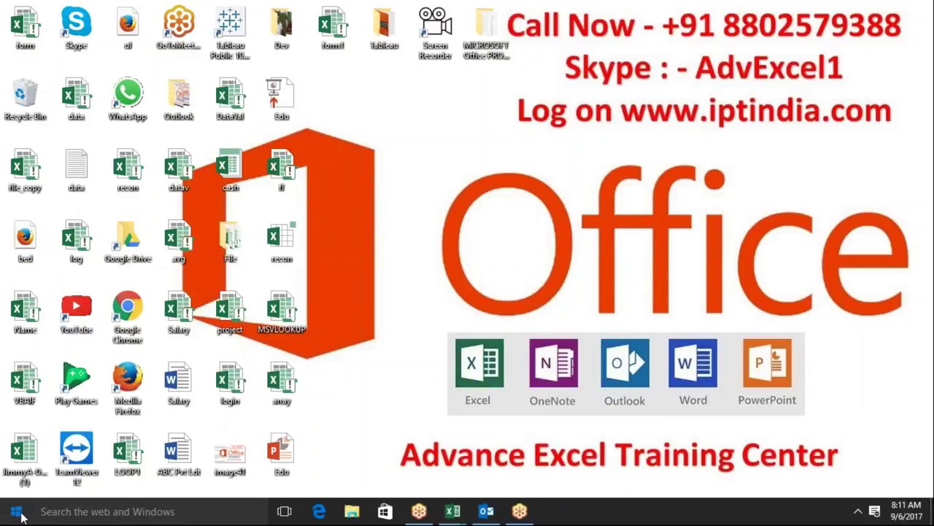
Relaunch PowerPoint 2016 via a 'power' search and start a blank presentation
click(18, 513)
click(73, 511)
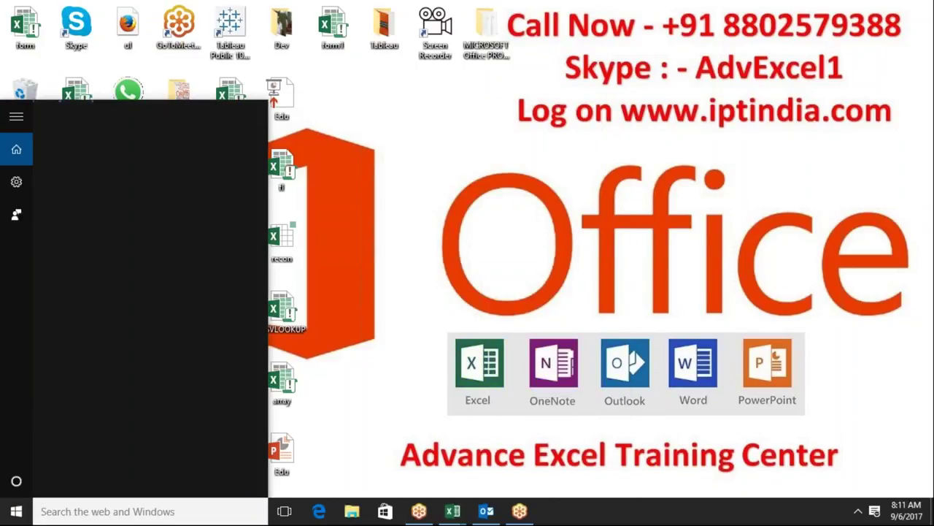
text(power)
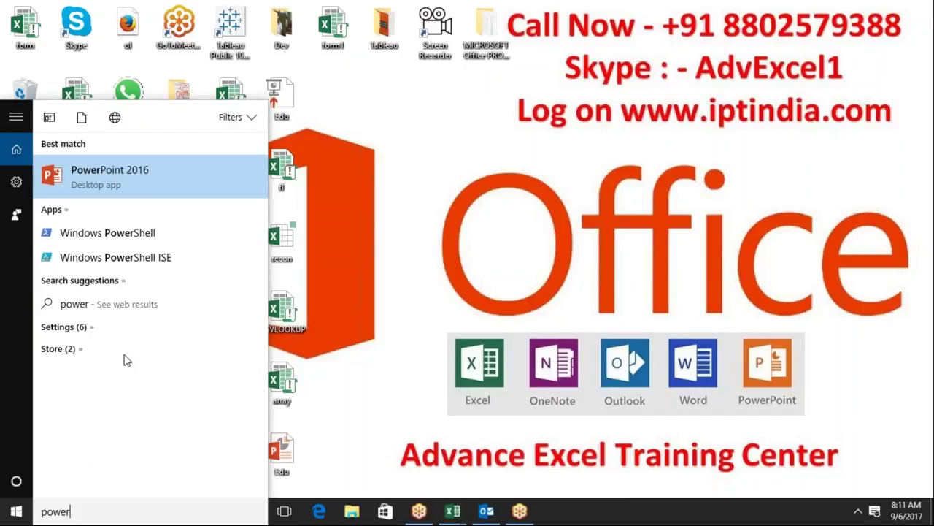
click(151, 179)
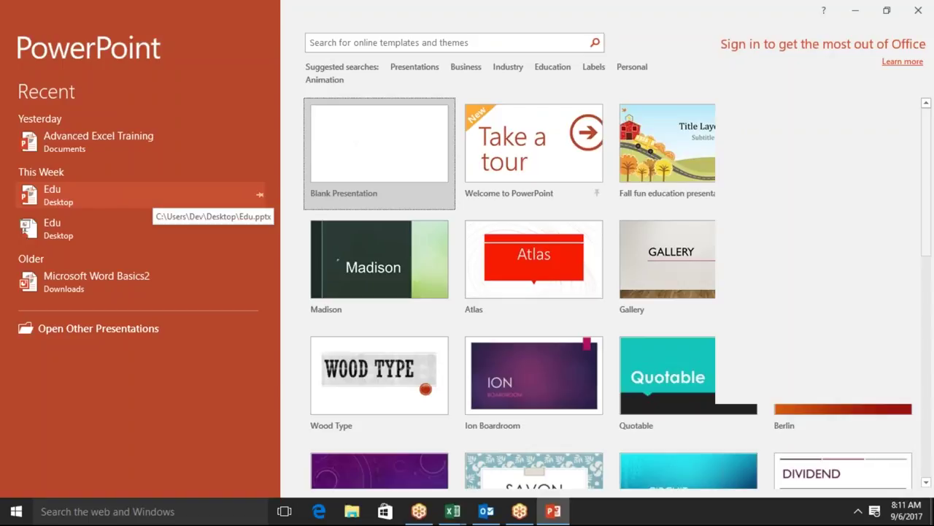
click(425, 141)
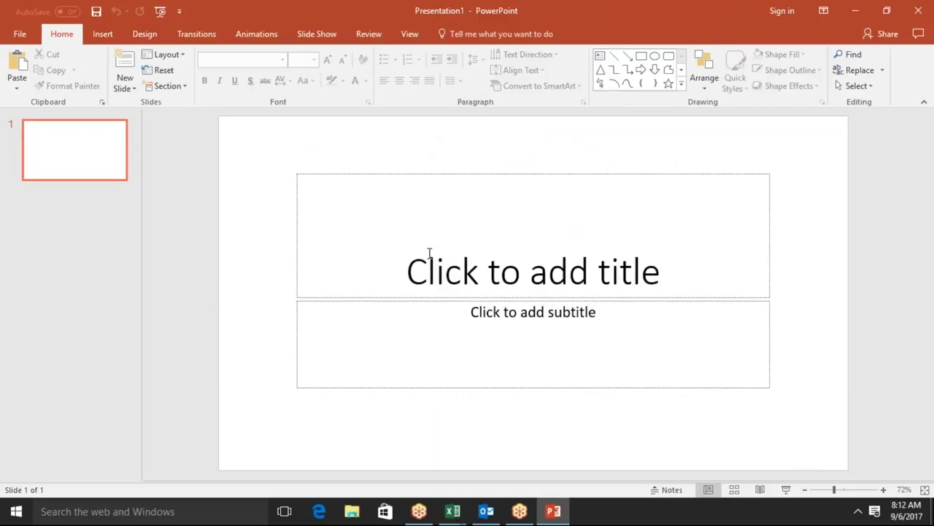
Title the slide 'Excel' and delete the subtitle placeholder
click(429, 252)
text(Excel)
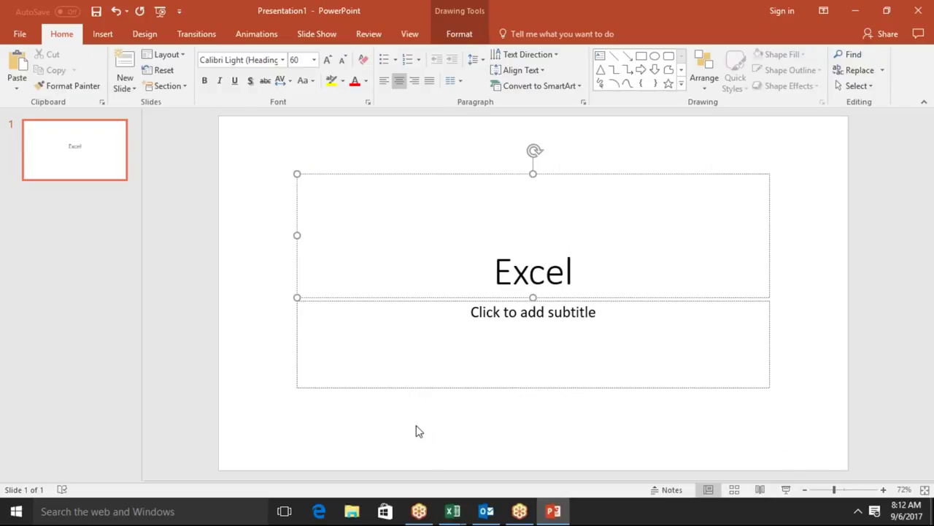
click(429, 391)
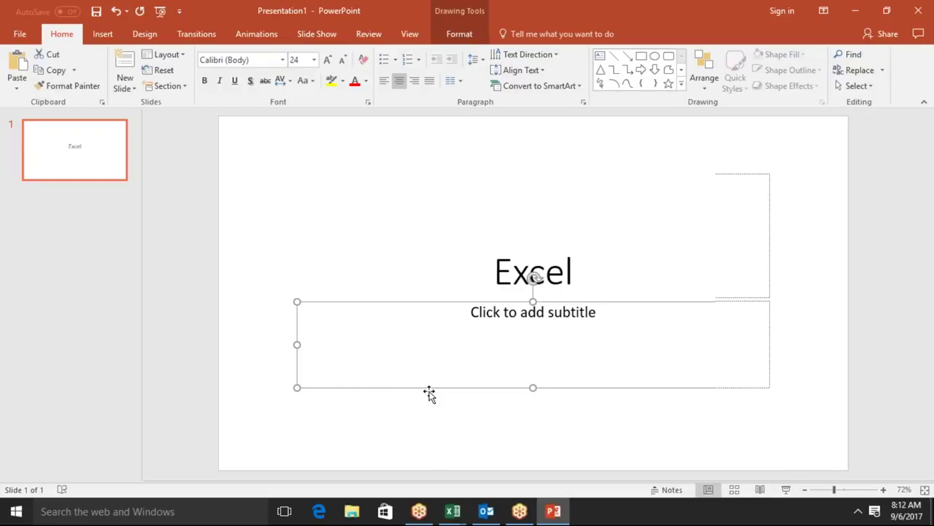
key(Delete)
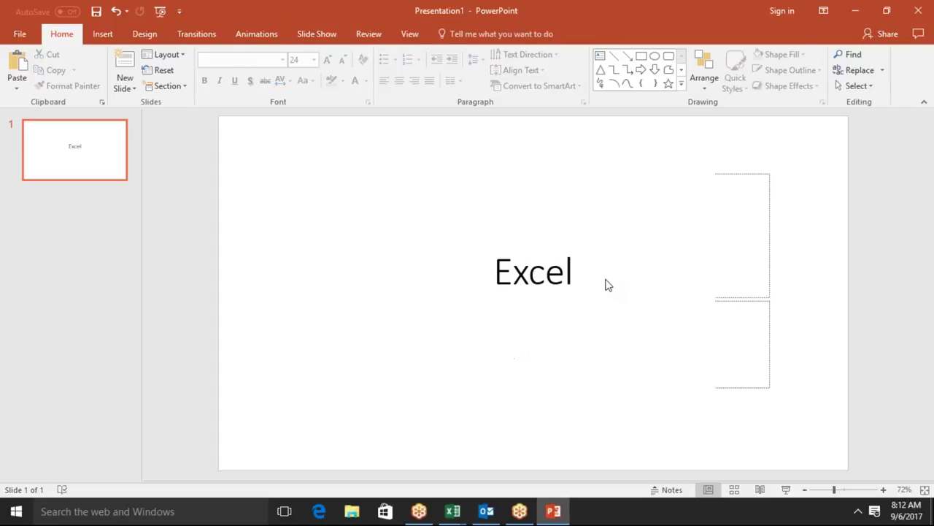
Move the Excel title box up and left, then select the word Excel
click(544, 269)
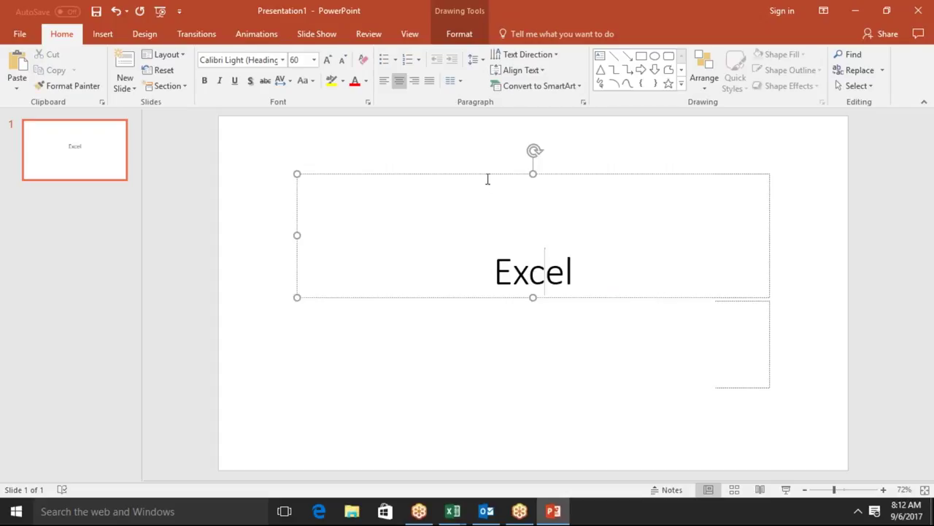
drag(486, 177, 421, 147)
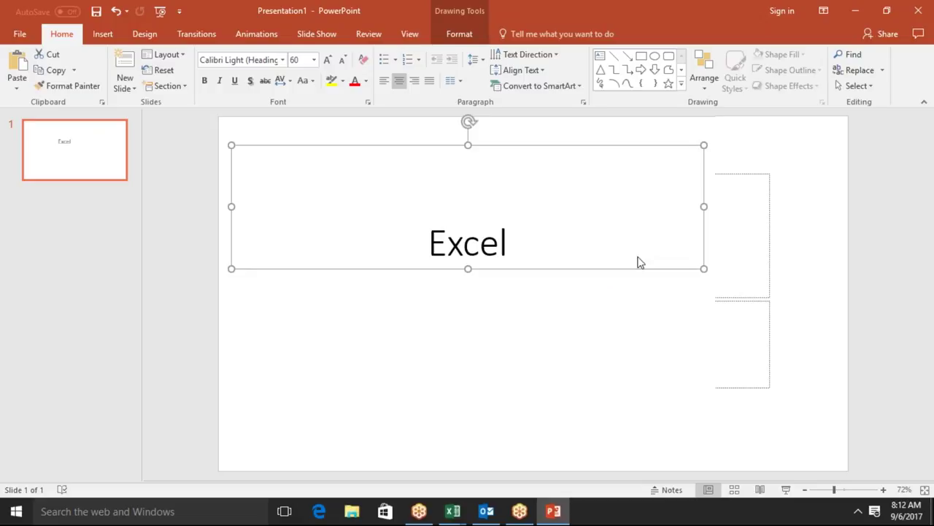
drag(508, 244, 433, 243)
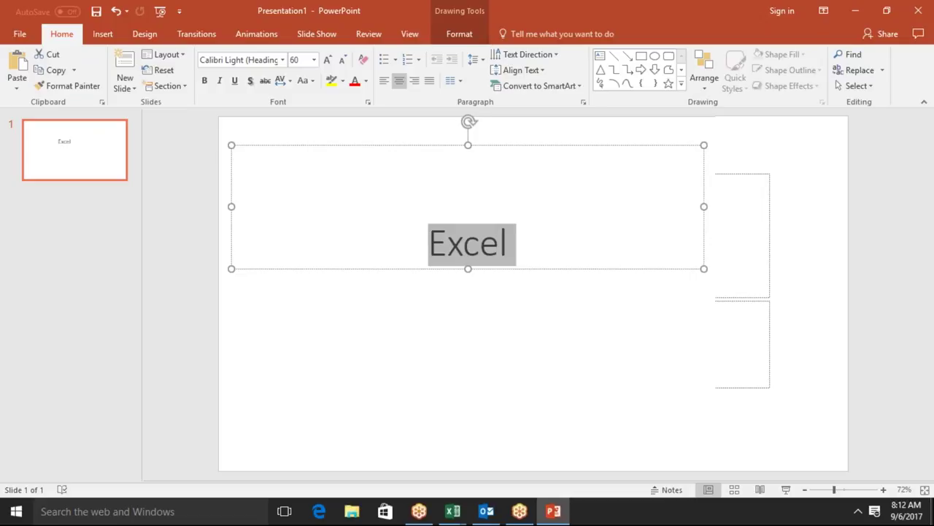
click(290, 86)
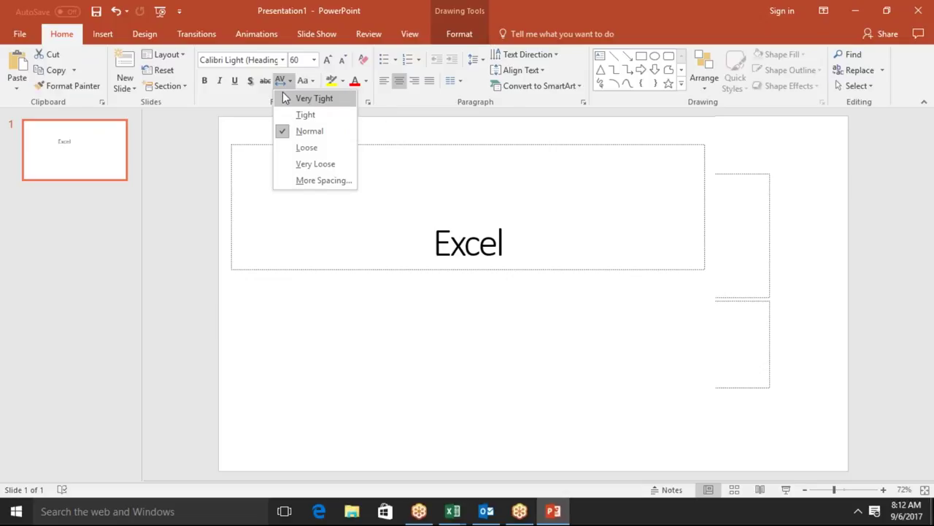
key(Escape)
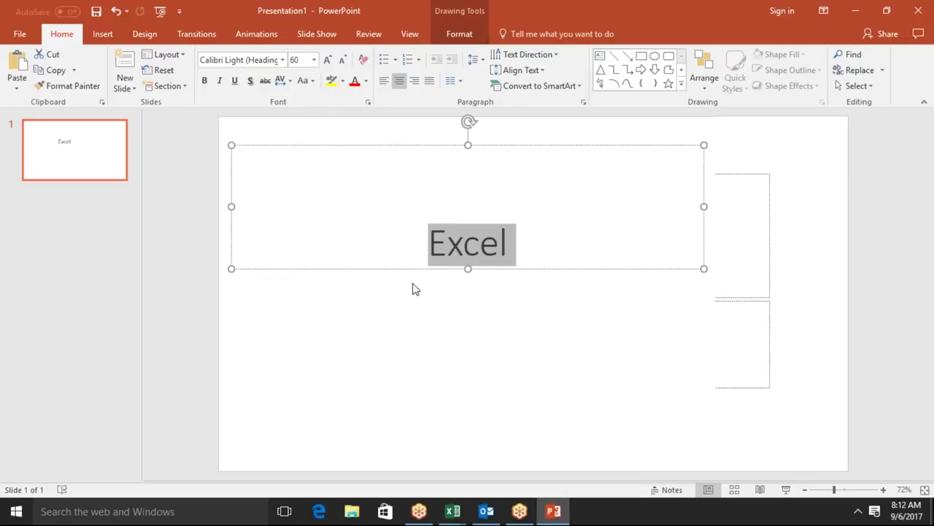
click(447, 248)
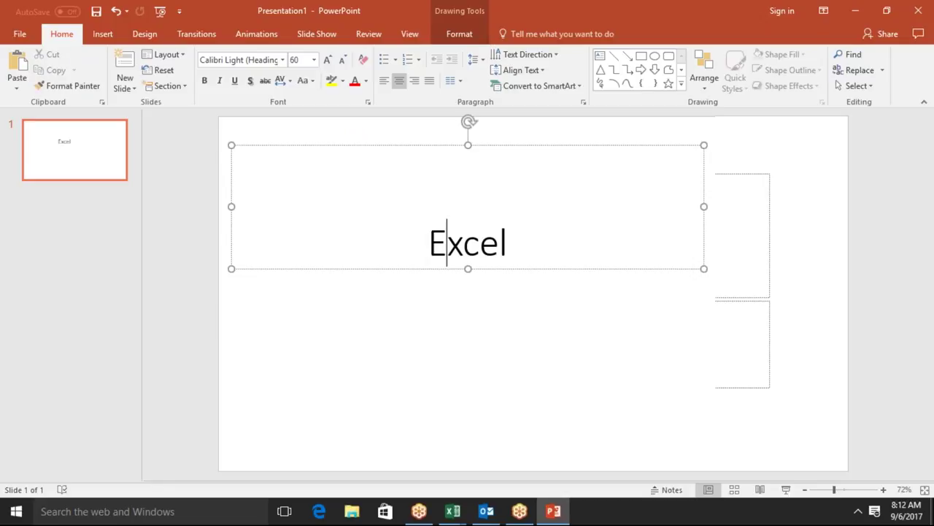
click(456, 248)
drag(515, 244, 436, 243)
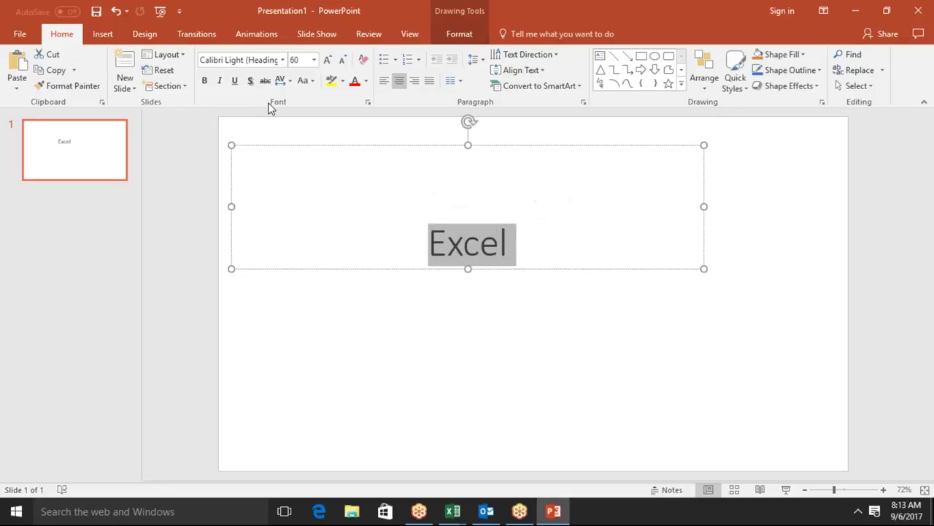
click(282, 84)
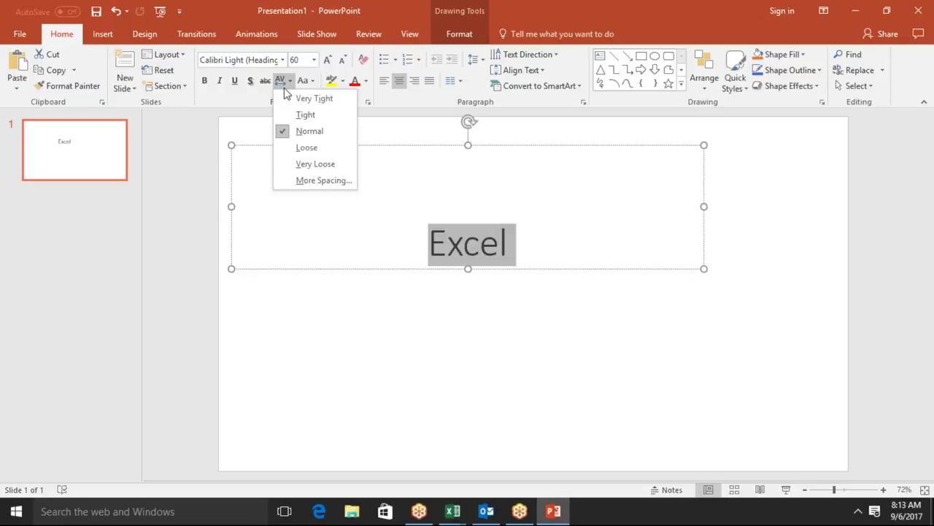
click(316, 181)
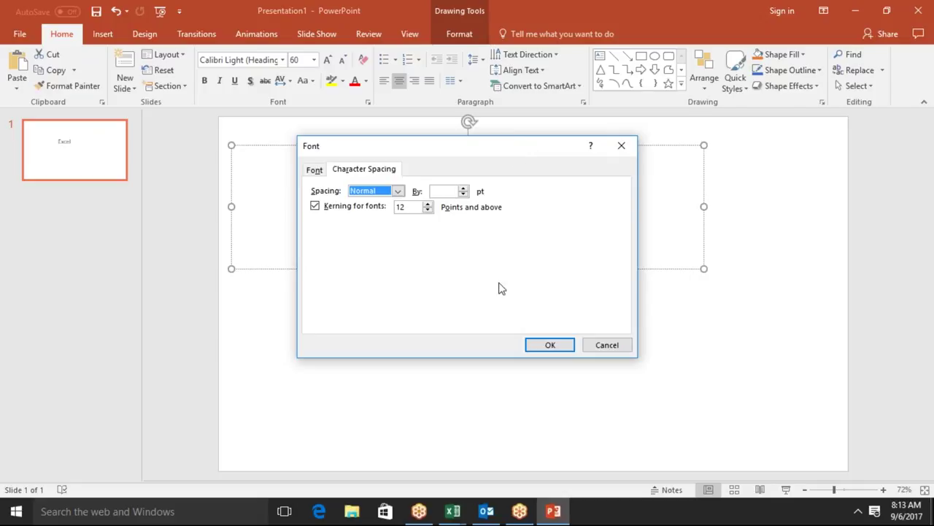
click(623, 147)
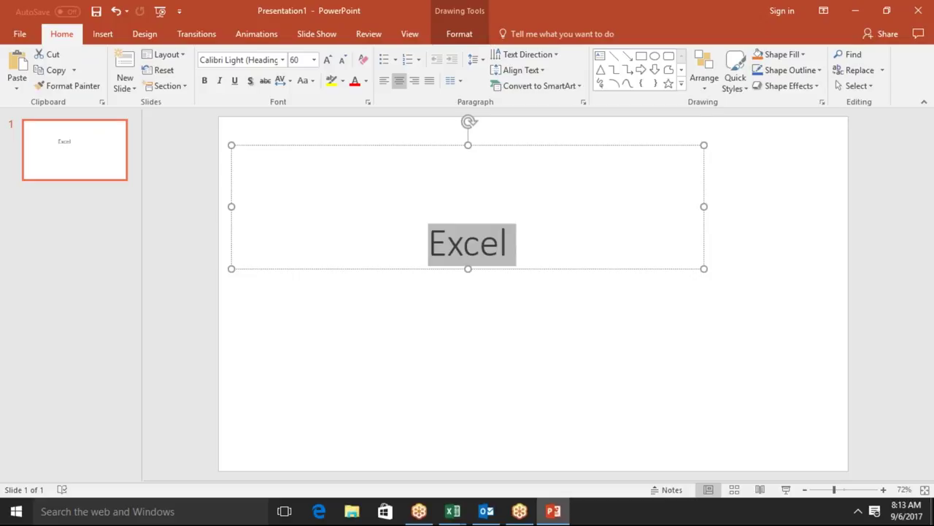
Browse Change Case, highlight and font colour options without applying any, then delete the word Excel
click(311, 87)
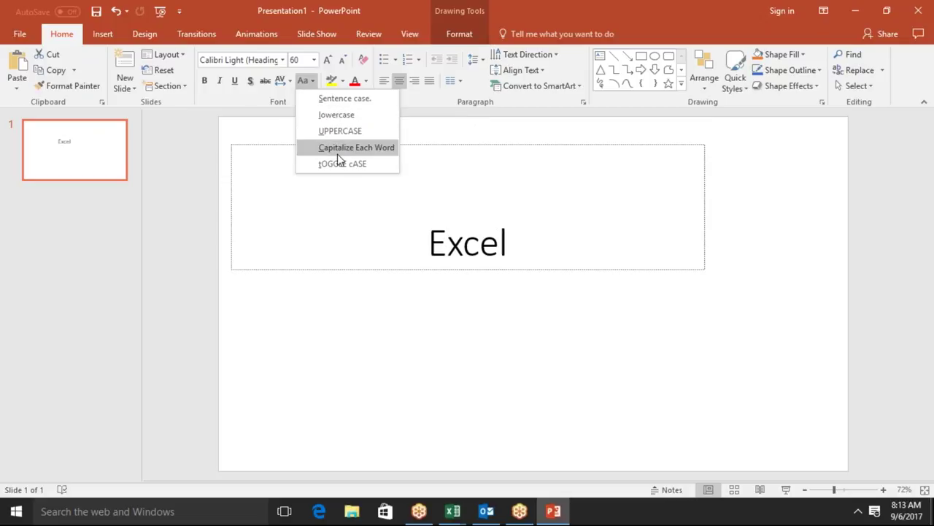
click(290, 103)
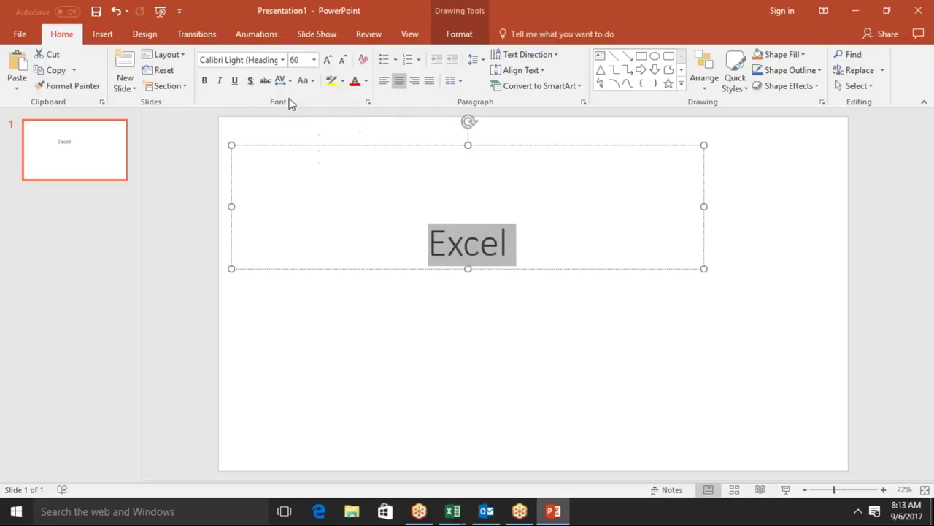
click(343, 82)
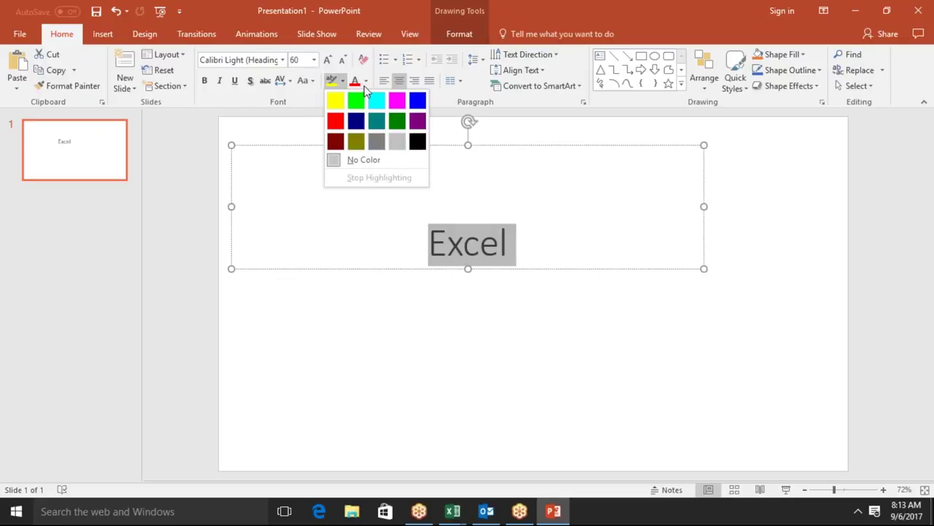
click(366, 84)
click(365, 84)
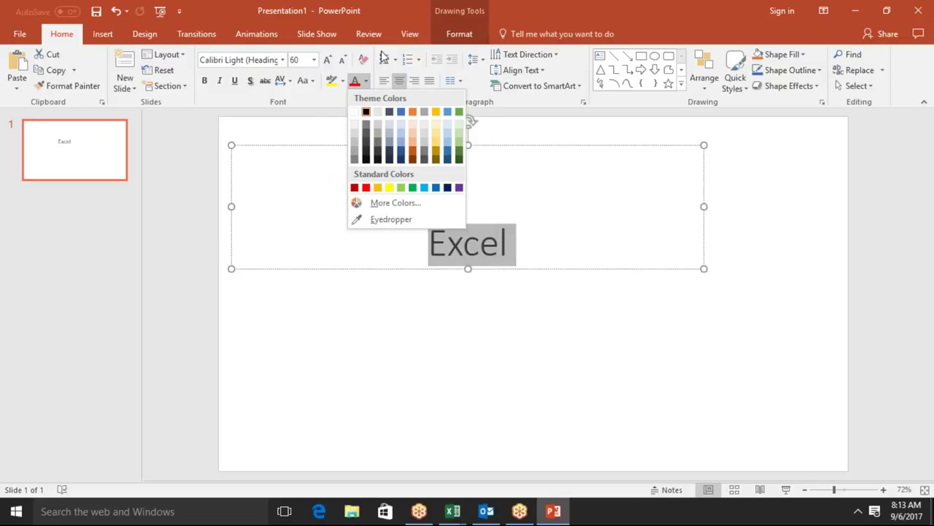
key(Escape)
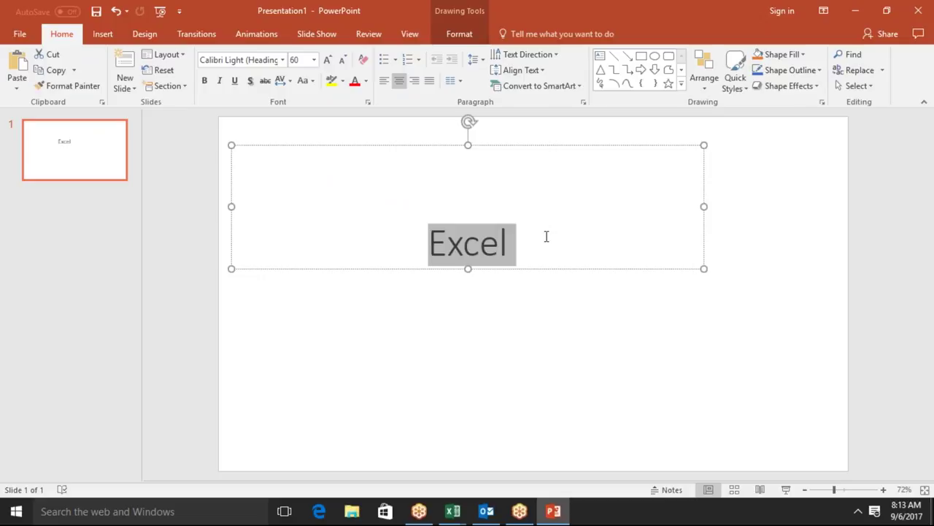
key(BackSpace)
click(502, 382)
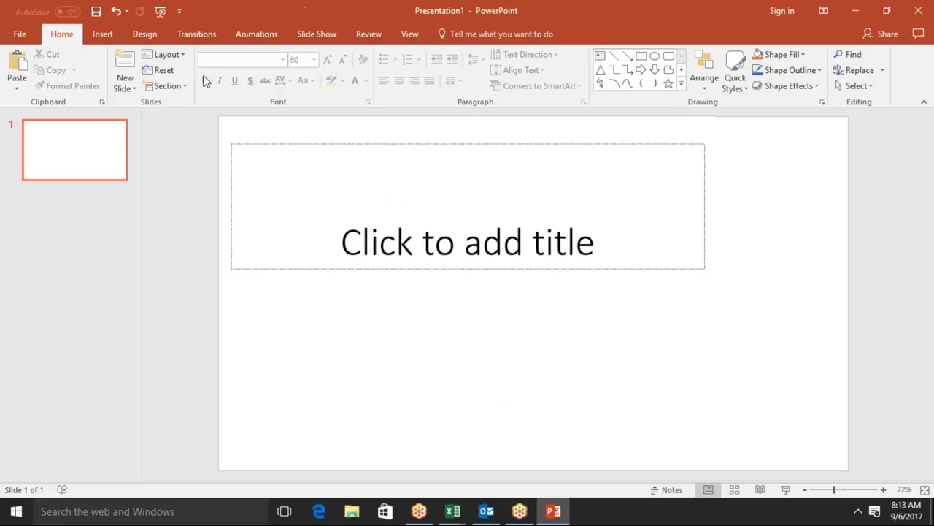
Remove the empty title placeholder from the slide
click(15, 91)
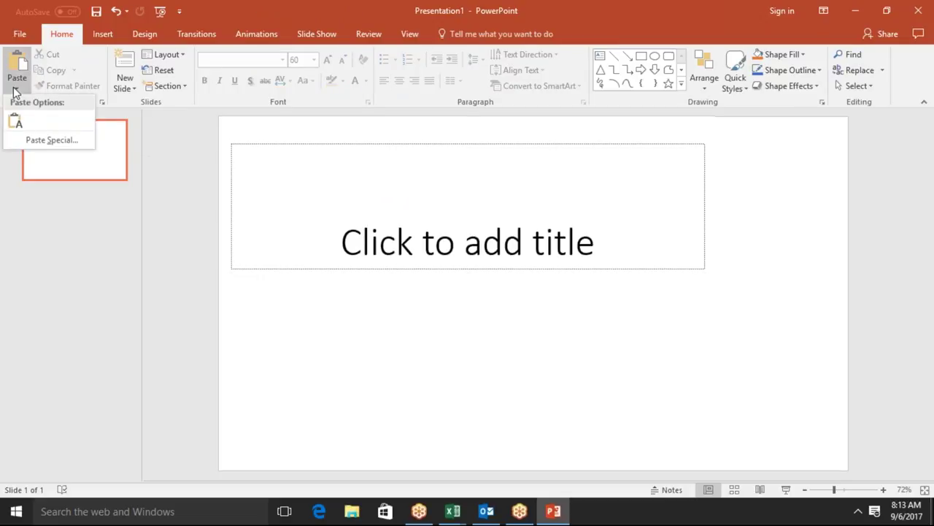
key(Escape)
click(276, 264)
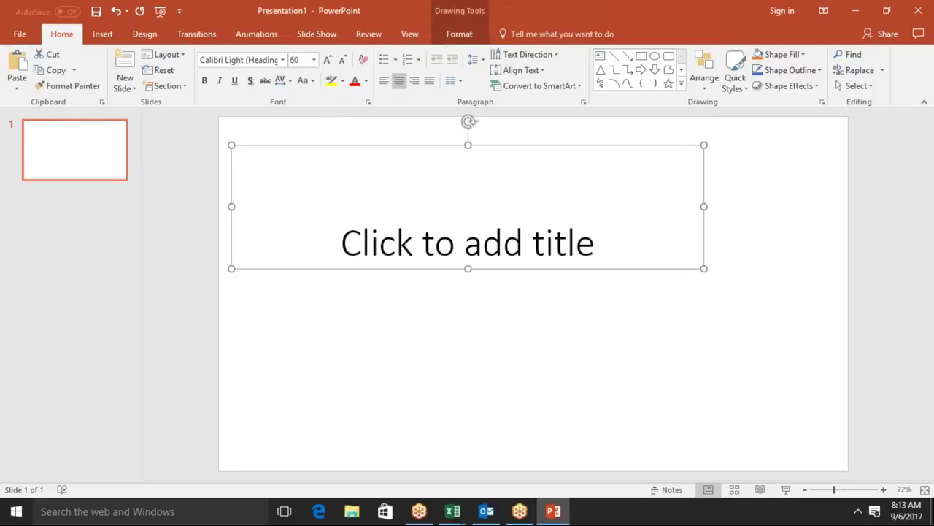
key(Delete)
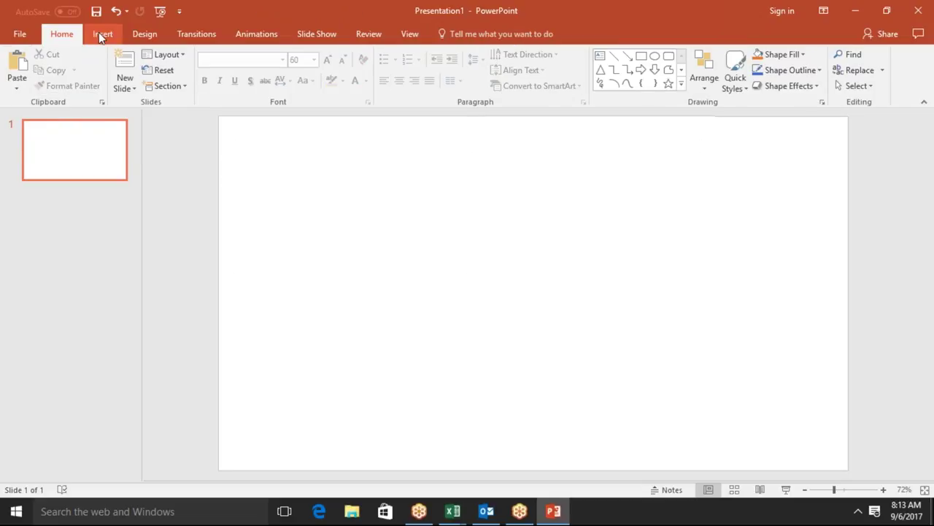
Draw a large text box and fill it with =rand() sample paragraphs
click(102, 34)
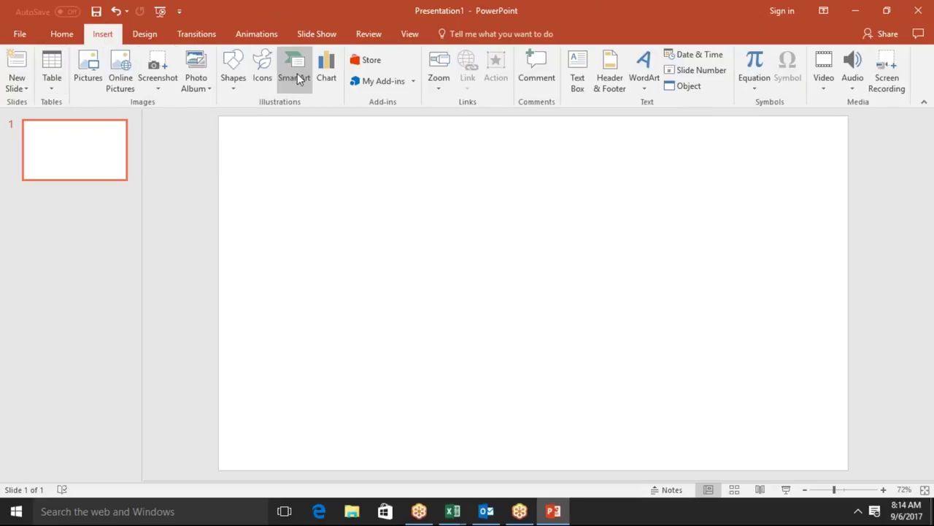
click(229, 91)
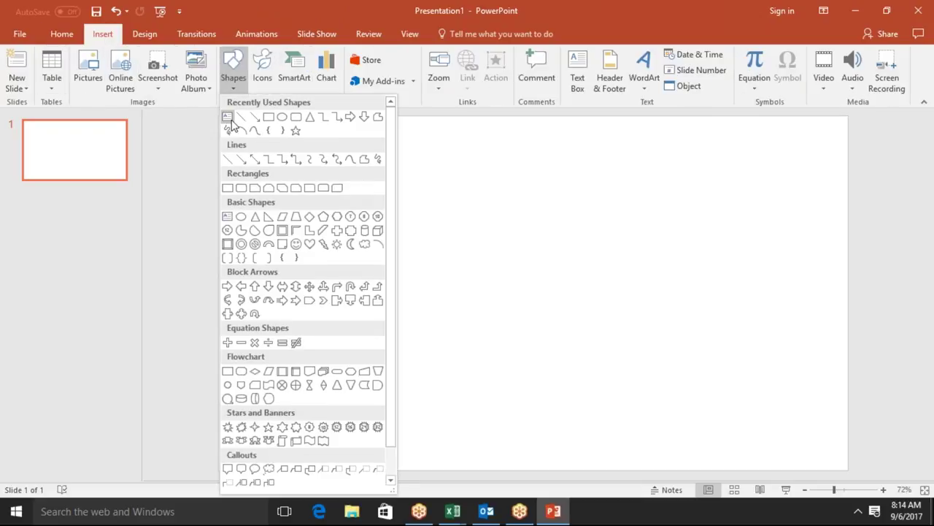
click(228, 119)
drag(292, 165, 848, 452)
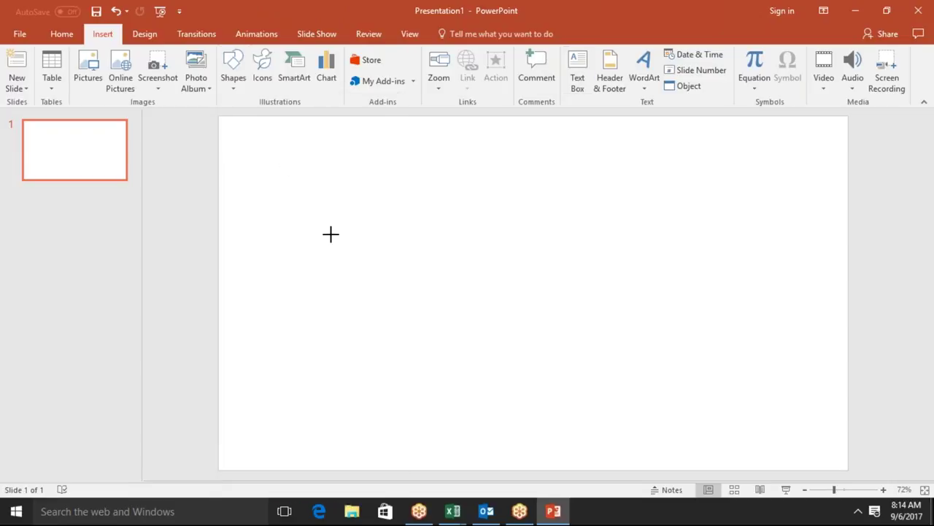
text(=rand())
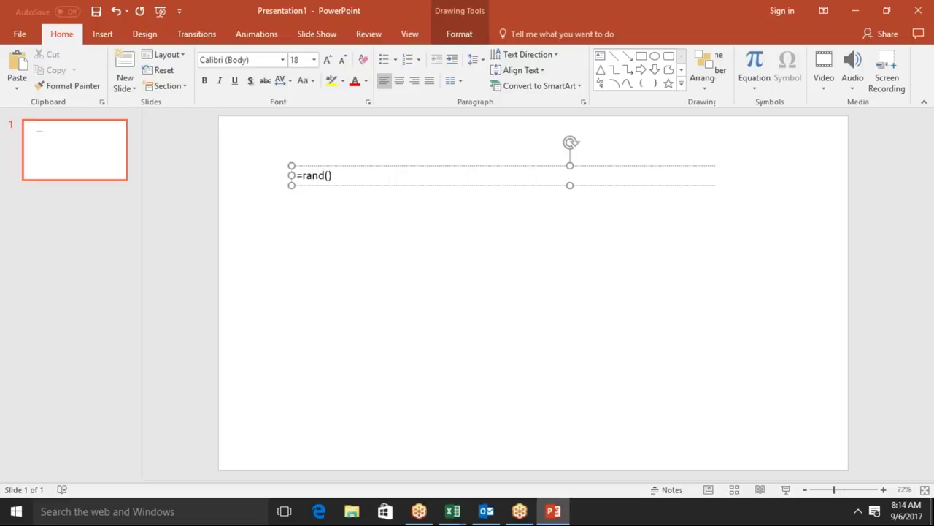
key(Return)
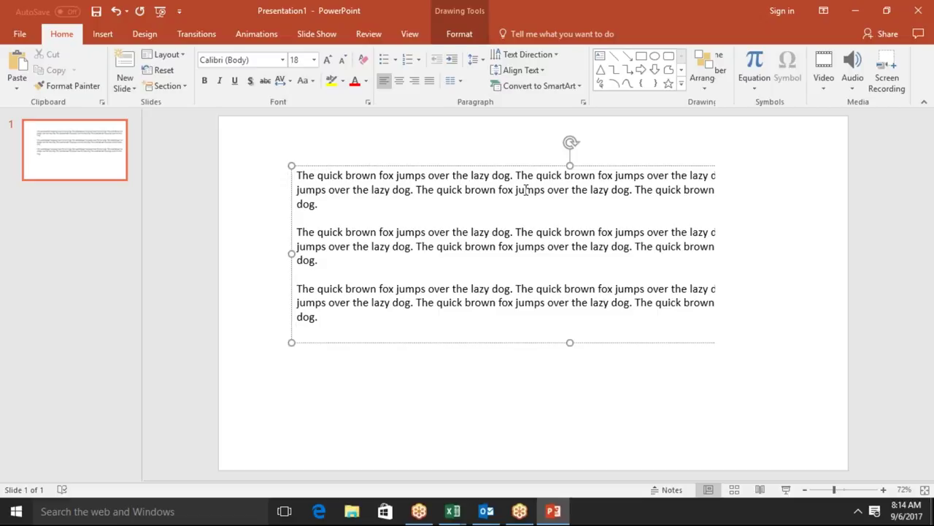
Nudge the text box slightly left and leave the whole box selected
drag(510, 166, 449, 165)
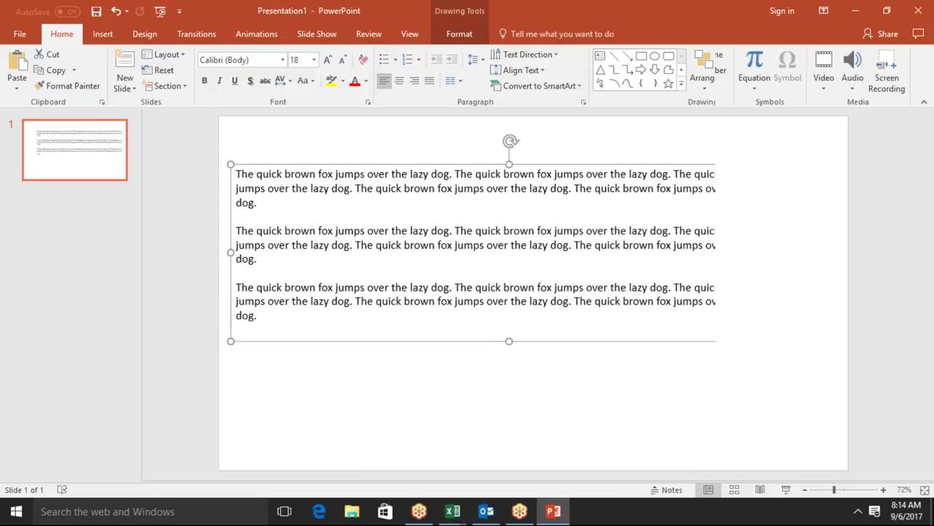
drag(508, 340, 509, 401)
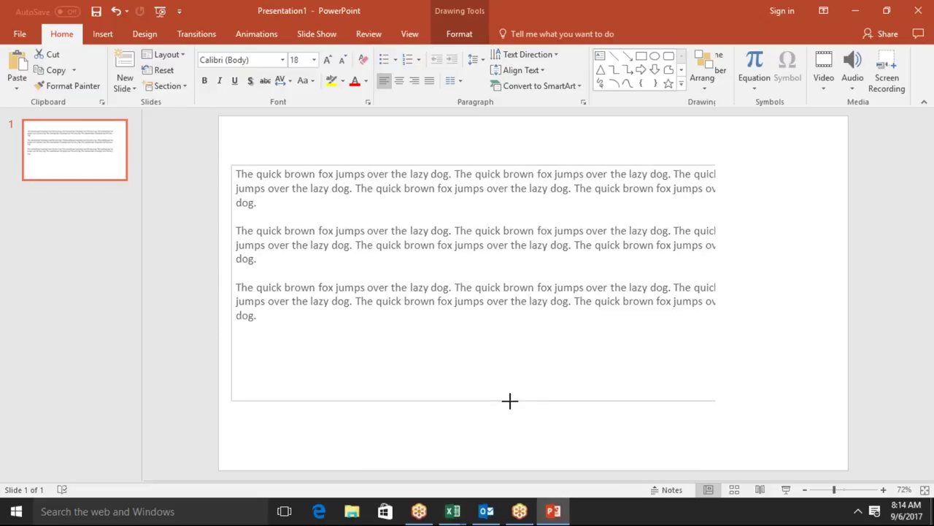
key(Escape)
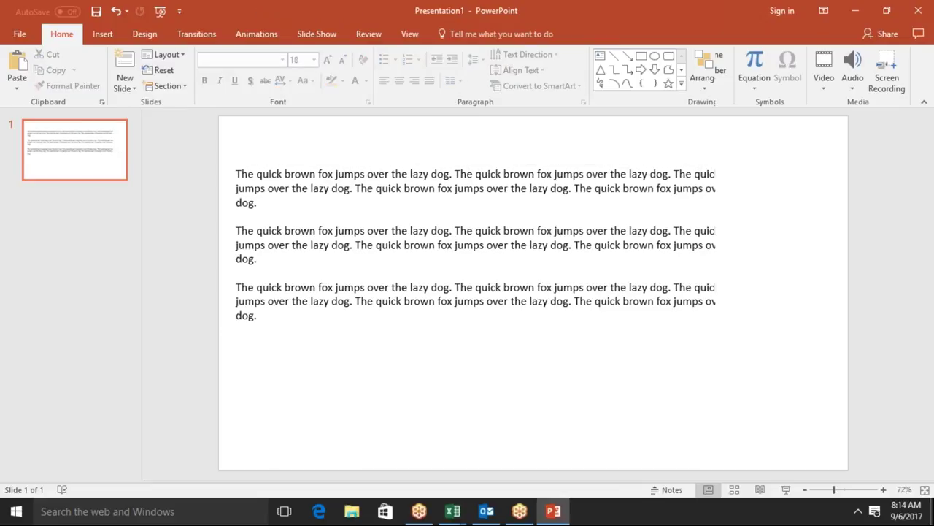
click(478, 287)
key(Escape)
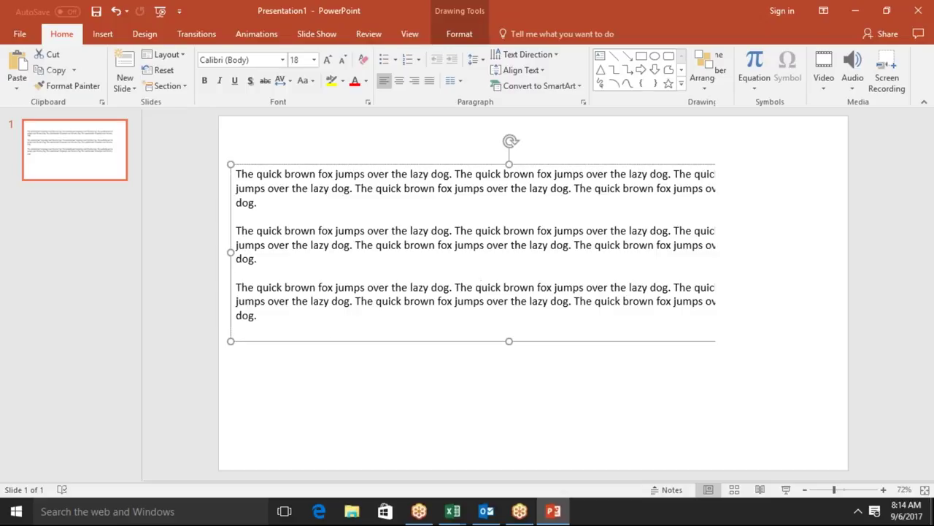
Justify the sample paragraphs, after trying center and right alignment, and split them into two columns
click(399, 83)
click(413, 82)
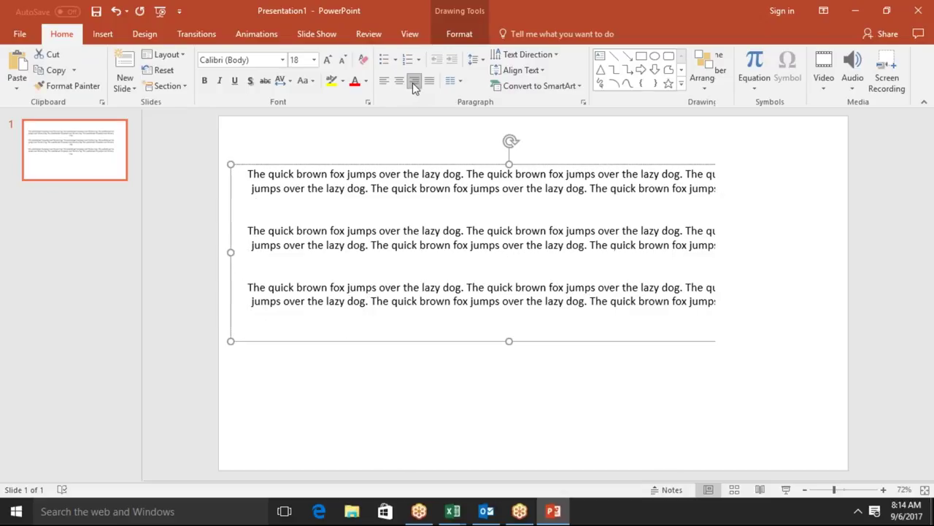
click(429, 83)
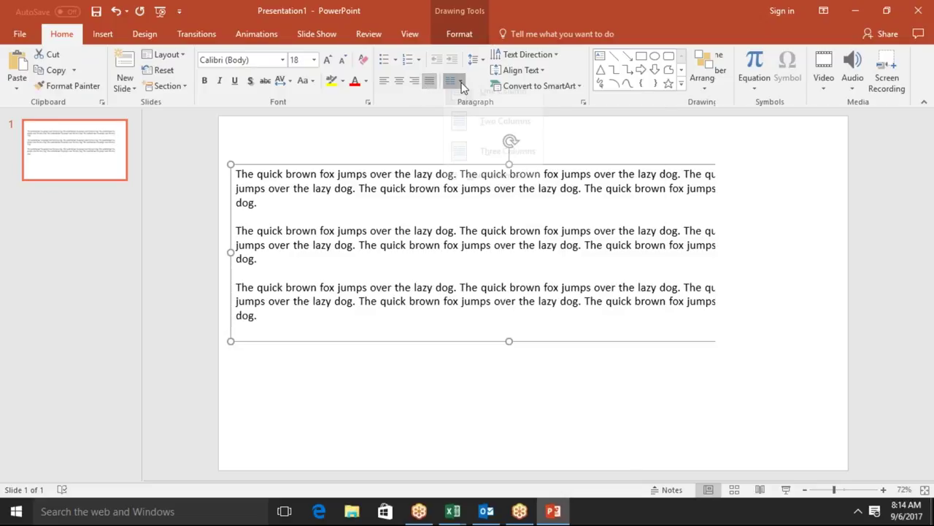
click(460, 83)
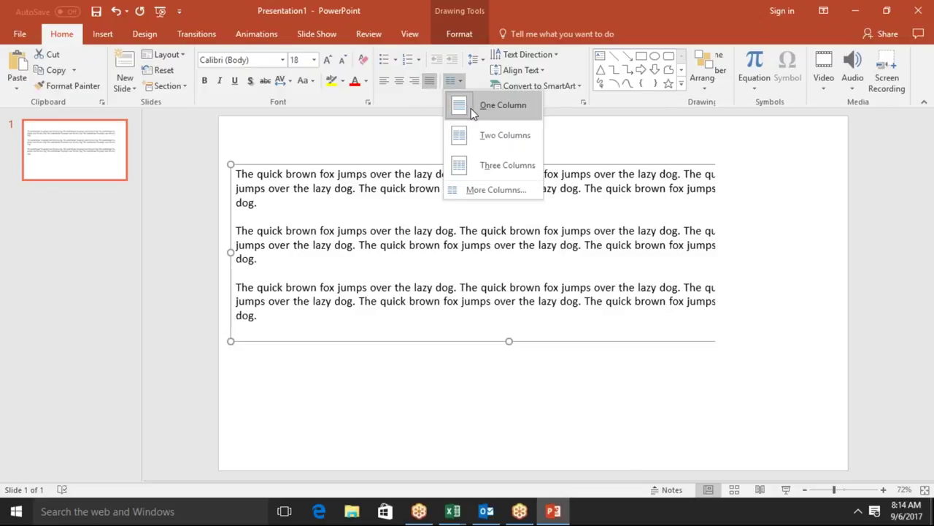
click(484, 135)
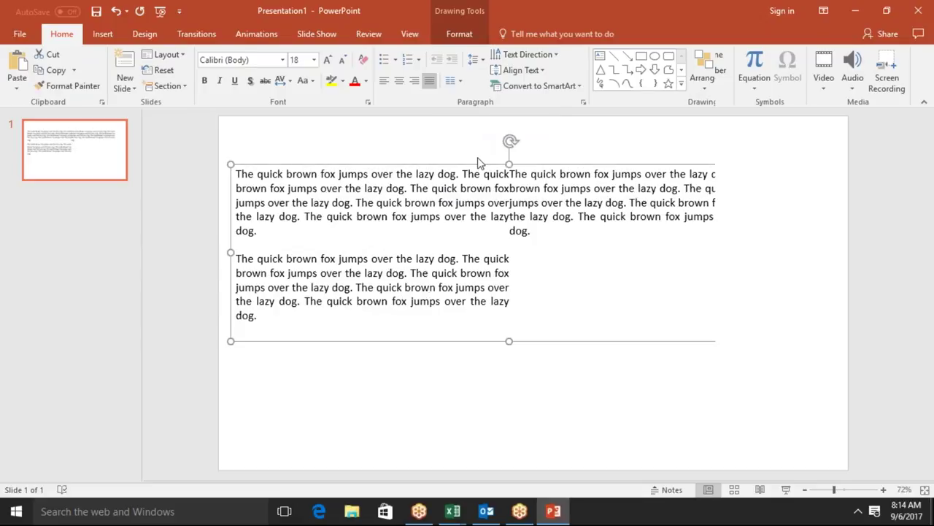
click(453, 86)
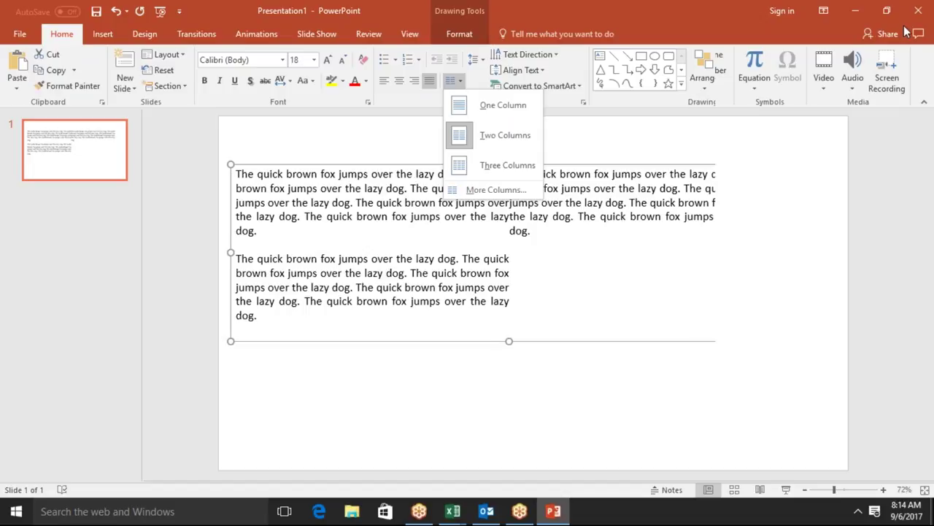
key(Escape)
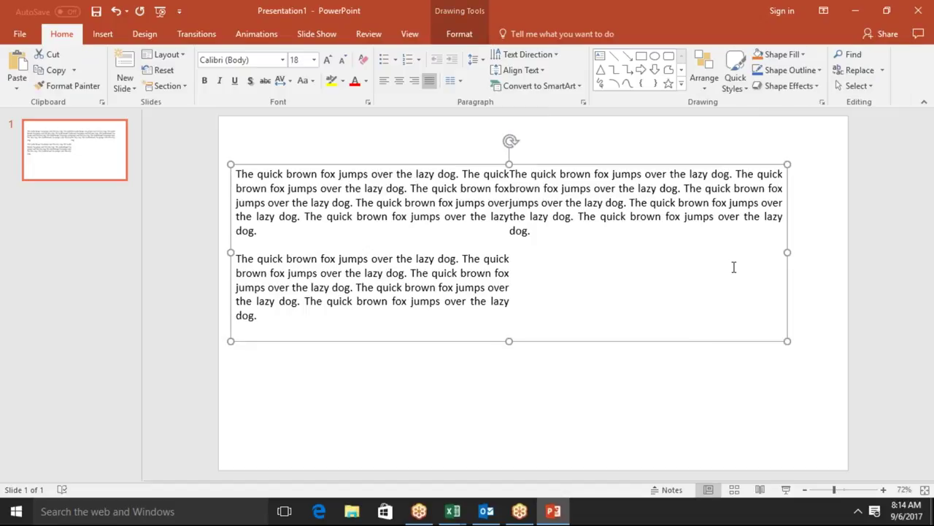
Enlarge and reposition the text box so the columns fit
drag(508, 341, 518, 432)
mouse_move(787, 251)
mouse_down()
mouse_move(695, 260)
mouse_move(787, 261)
mouse_up()
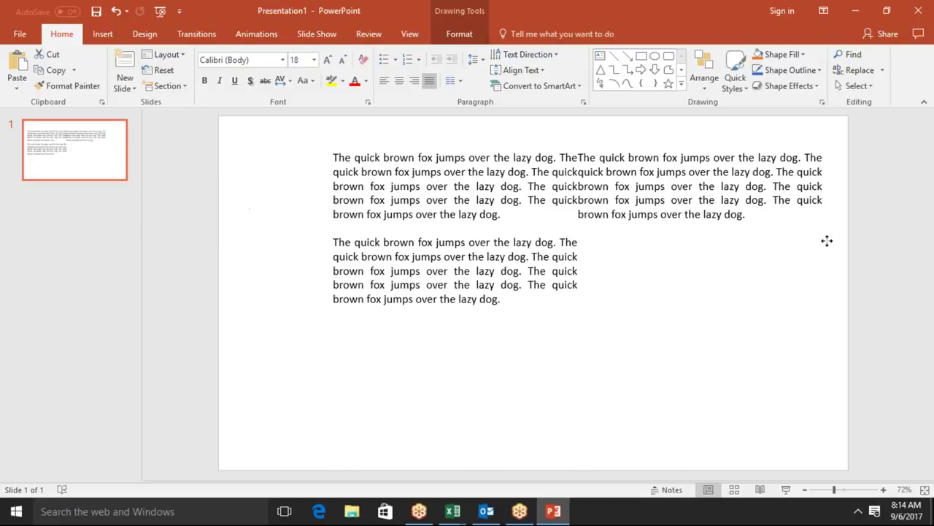
click(551, 335)
click(548, 350)
click(549, 335)
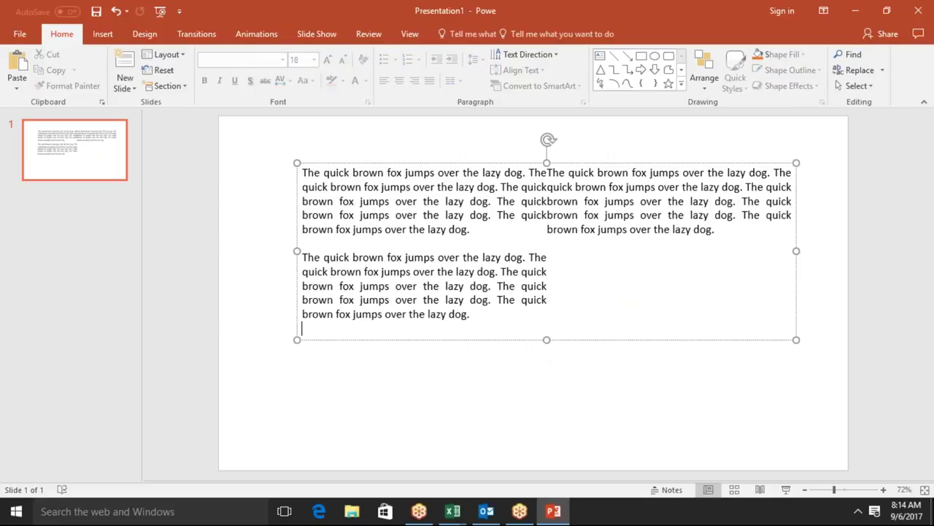
mouse_move(546, 339)
mouse_down()
mouse_move(558, 379)
mouse_move(555, 357)
mouse_up()
click(454, 80)
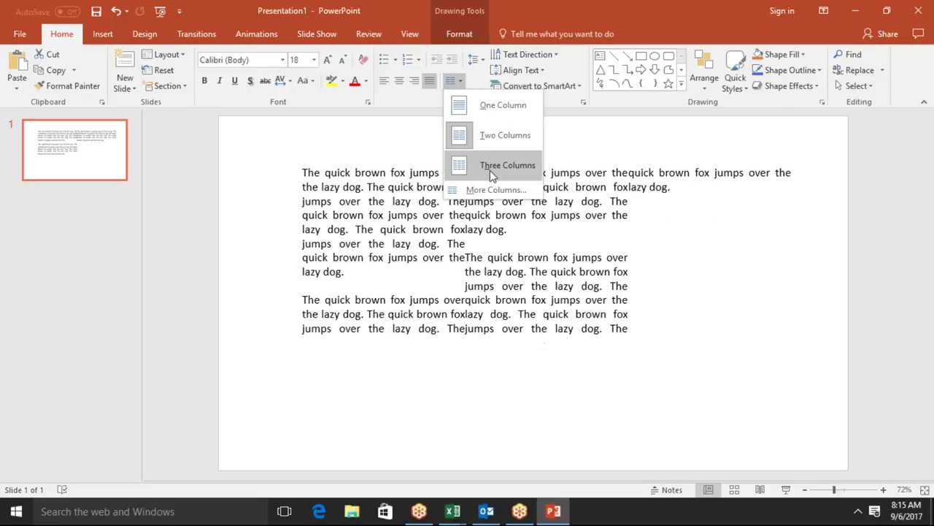
Return the text to one column with single spacing and top anchoring, then delete the box
click(489, 116)
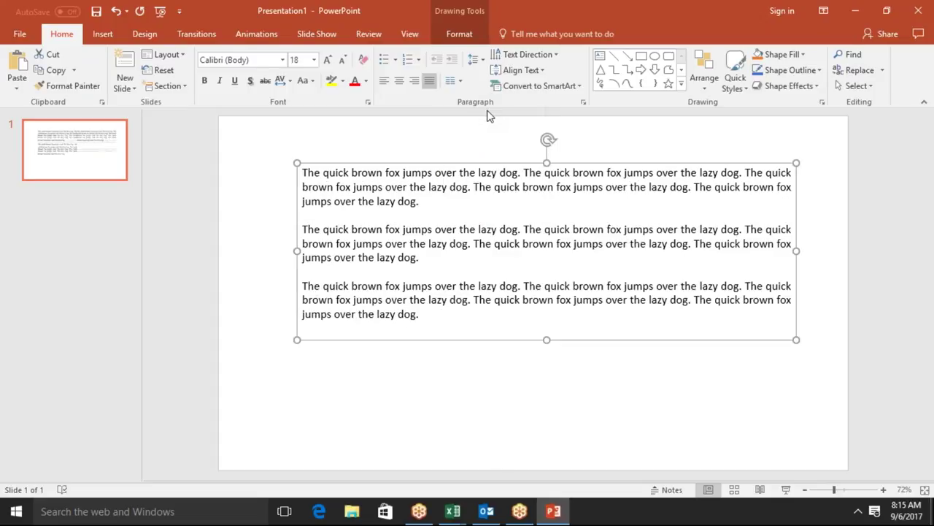
click(481, 57)
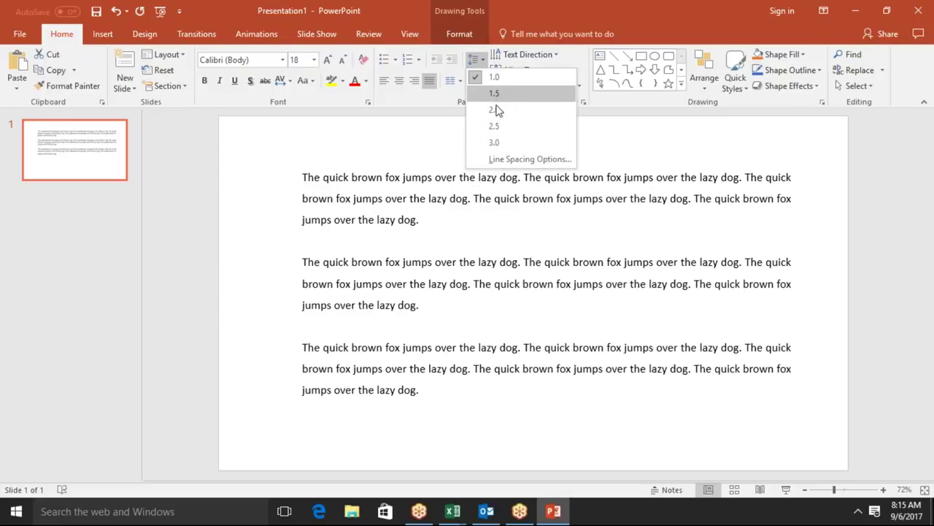
click(481, 51)
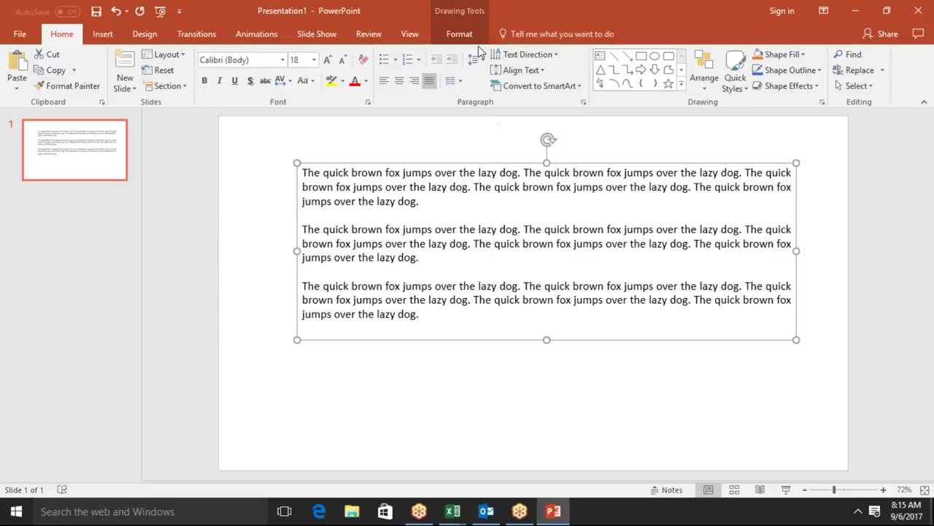
click(513, 70)
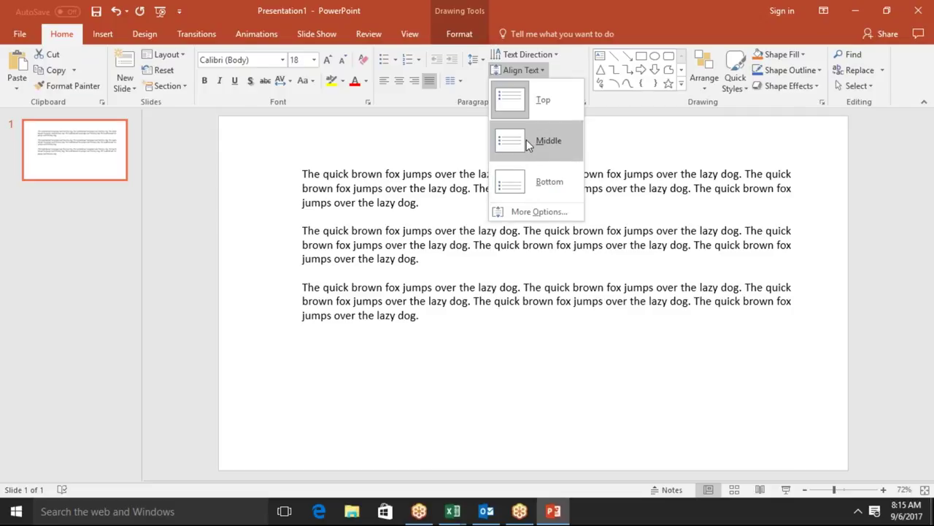
click(526, 105)
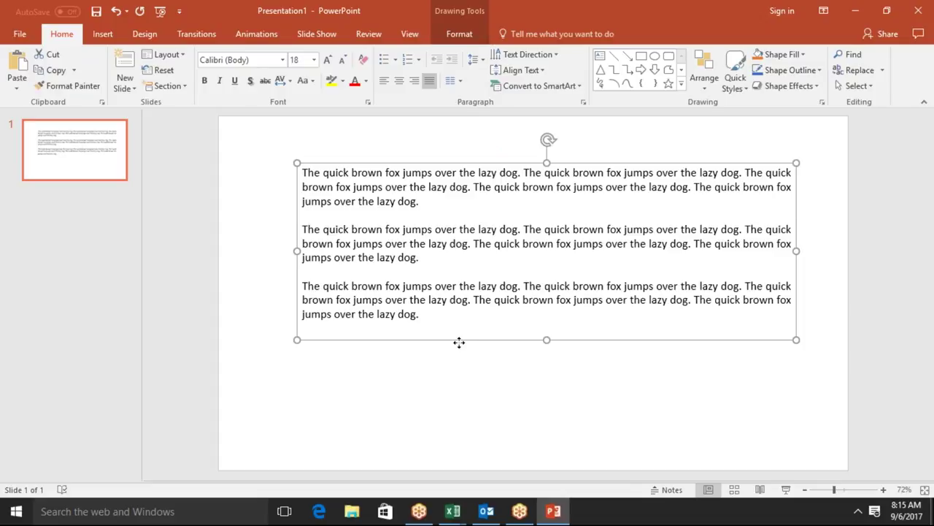
key(Delete)
Draw a small text box near the top left reading 'Excel'
click(104, 36)
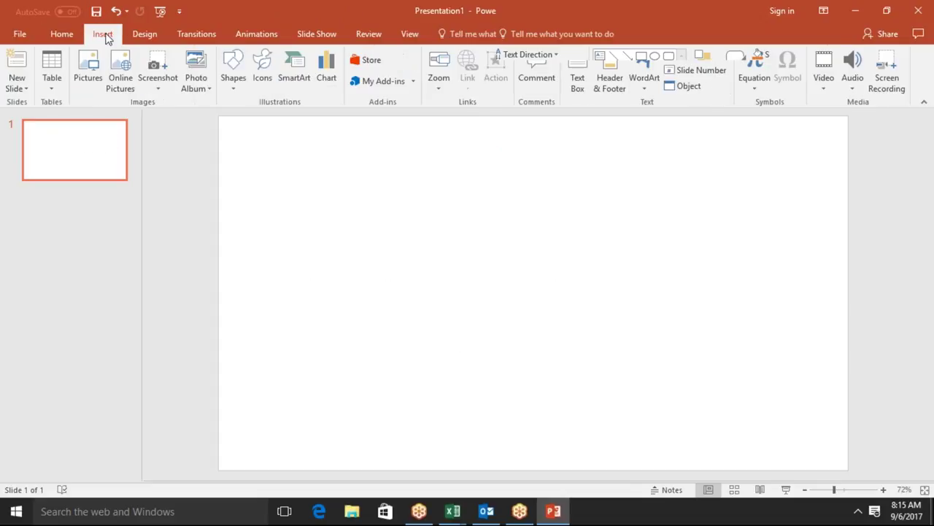
click(235, 85)
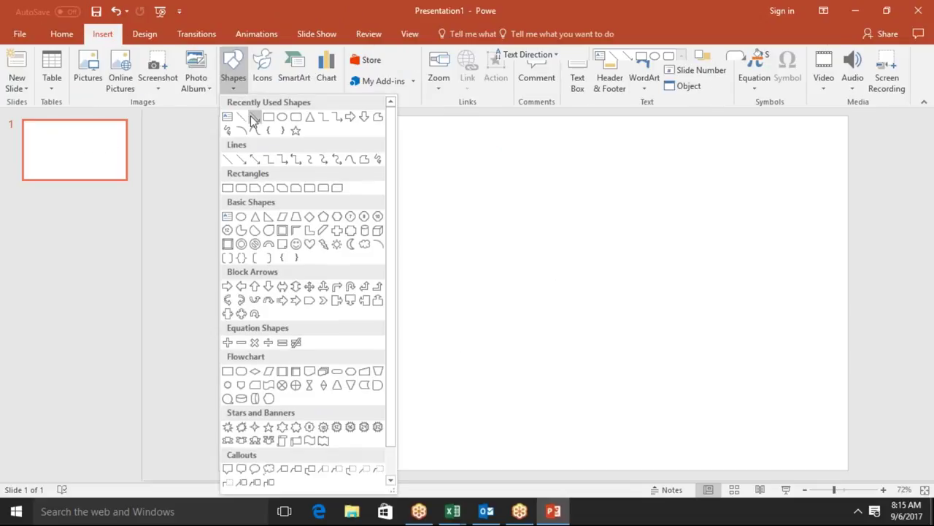
click(228, 117)
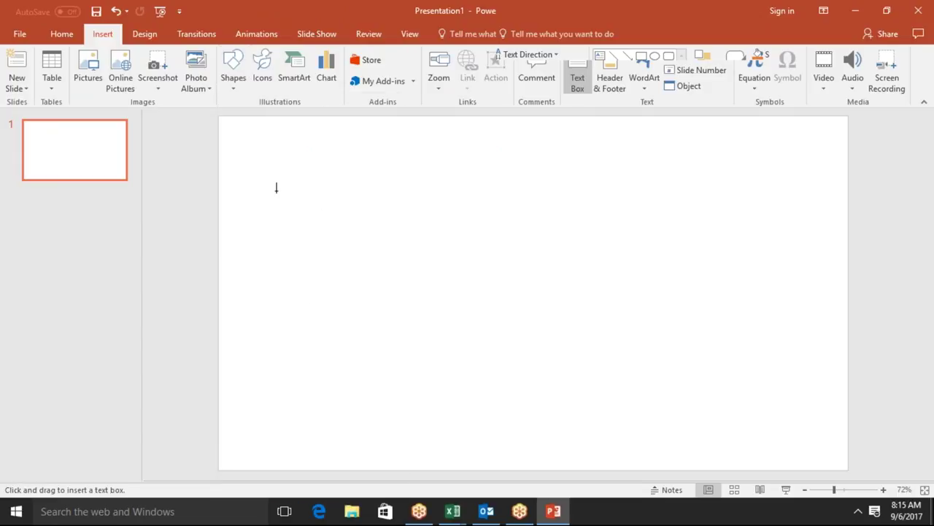
drag(264, 182, 420, 227)
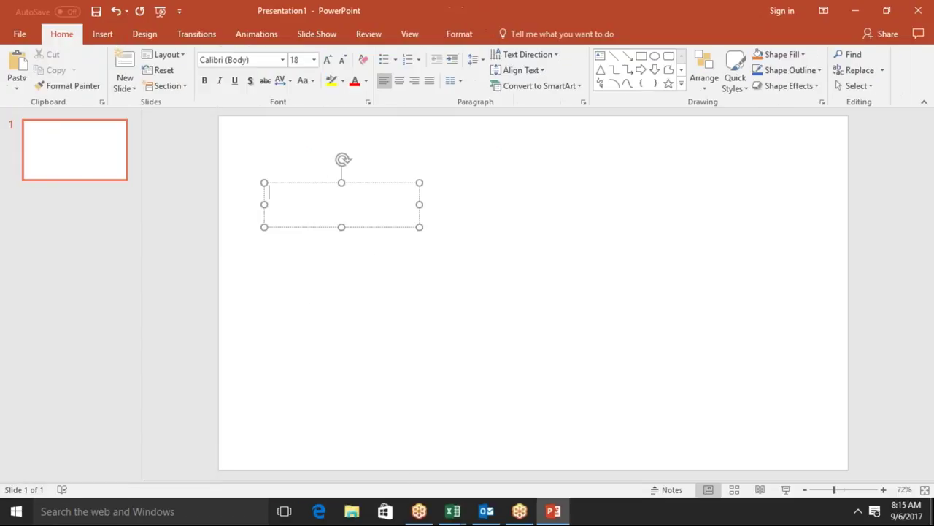
text(Excel)
click(599, 55)
drag(265, 183, 303, 203)
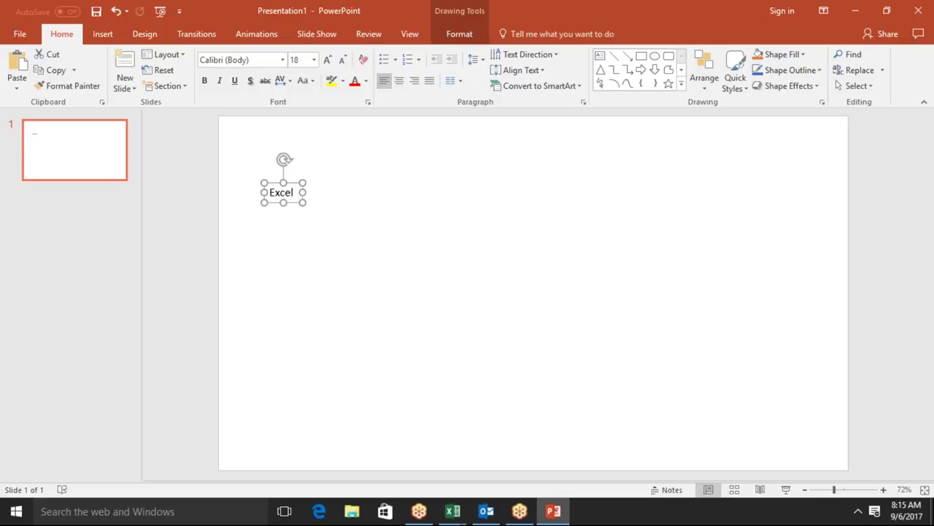
click(315, 255)
click(111, 36)
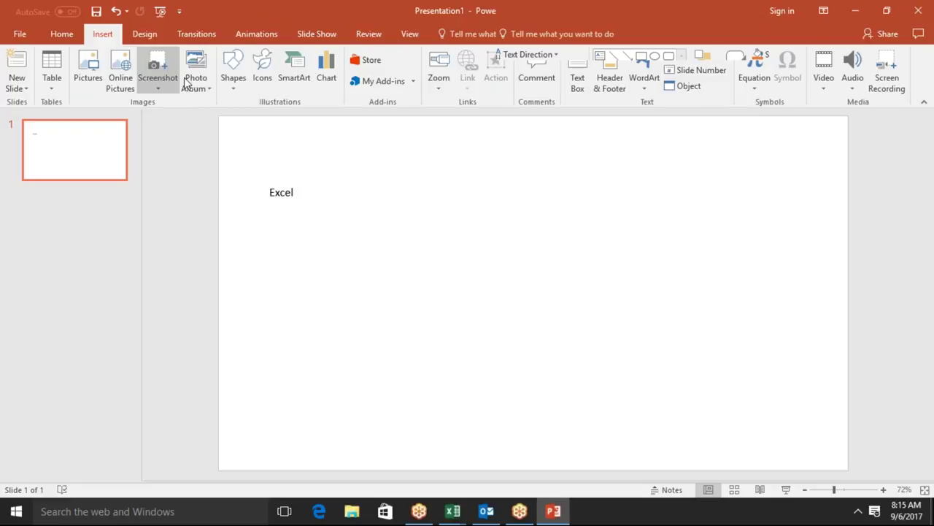
Add a 'VBA' text box below-right of Excel and shrink it to fit
click(233, 86)
click(228, 119)
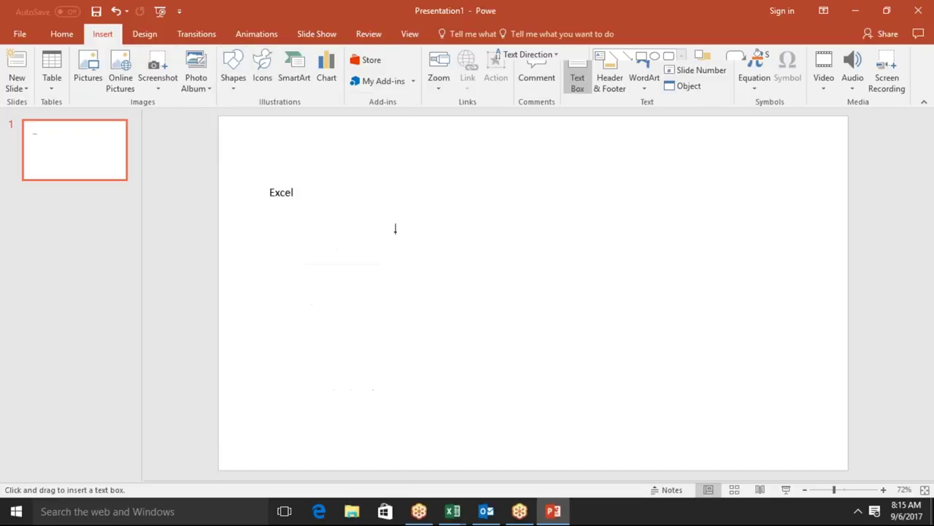
drag(395, 214, 485, 250)
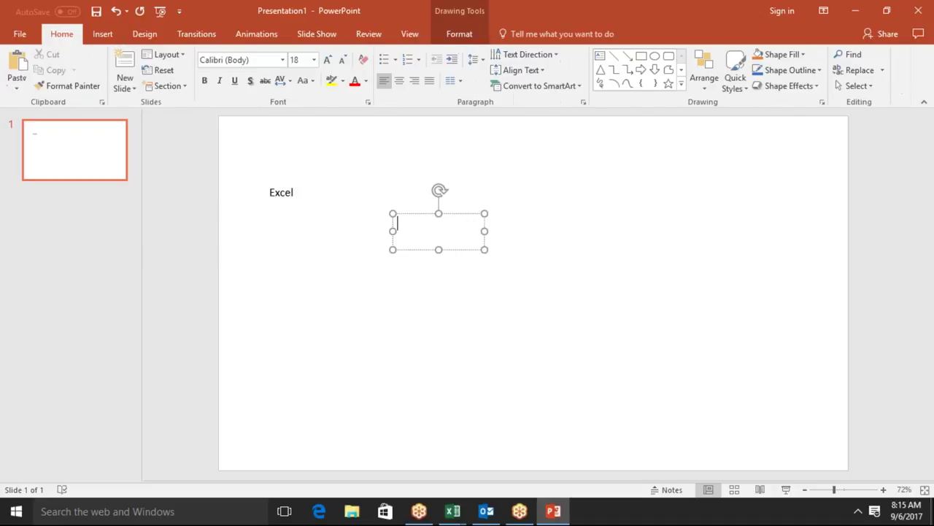
text(VBA)
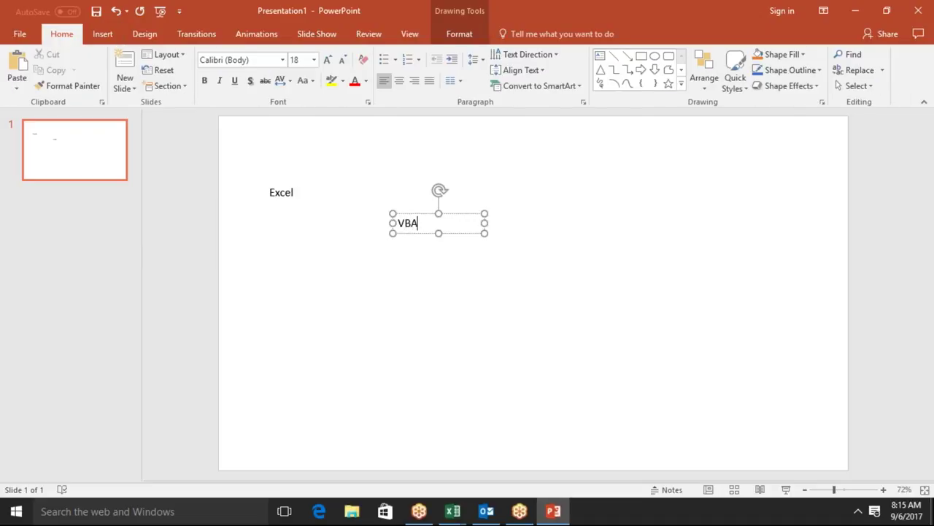
click(481, 234)
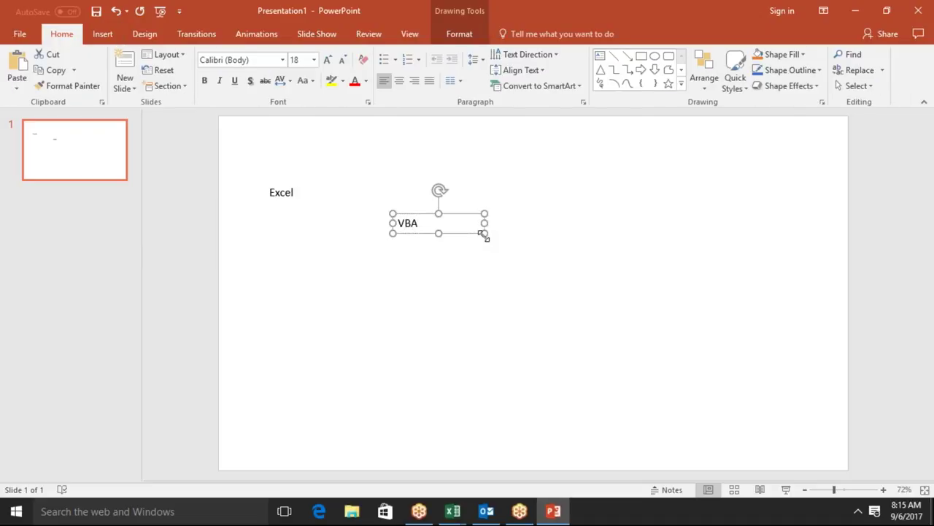
drag(484, 234, 432, 234)
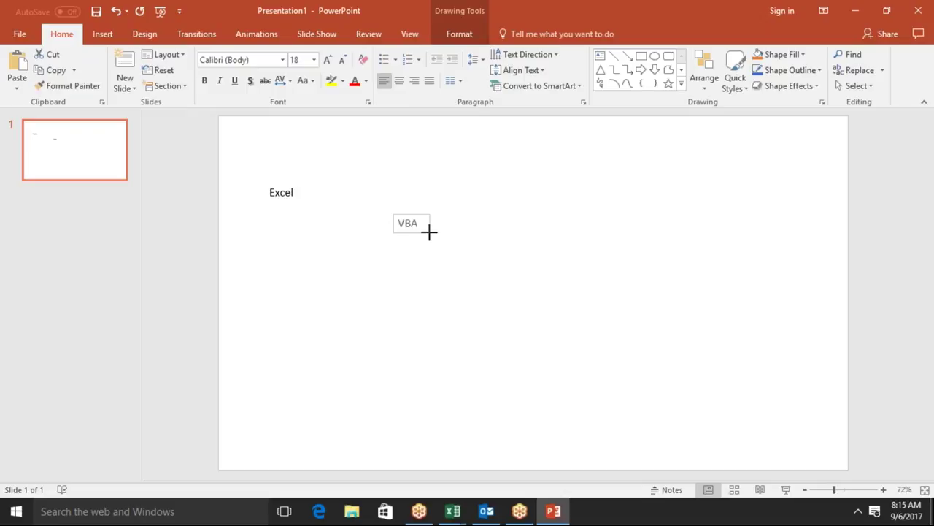
click(431, 268)
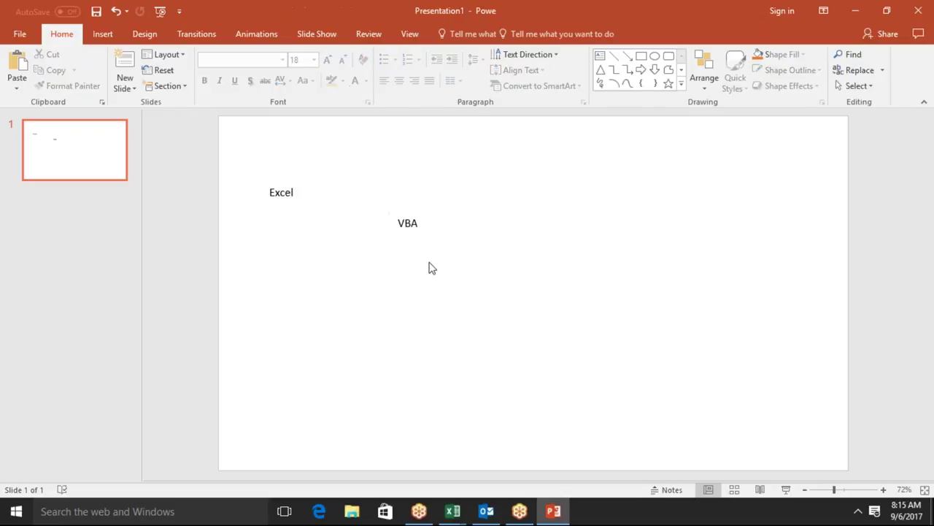
Add an 'MIS' text box right of VBA, then select MIS and VBA together
click(90, 31)
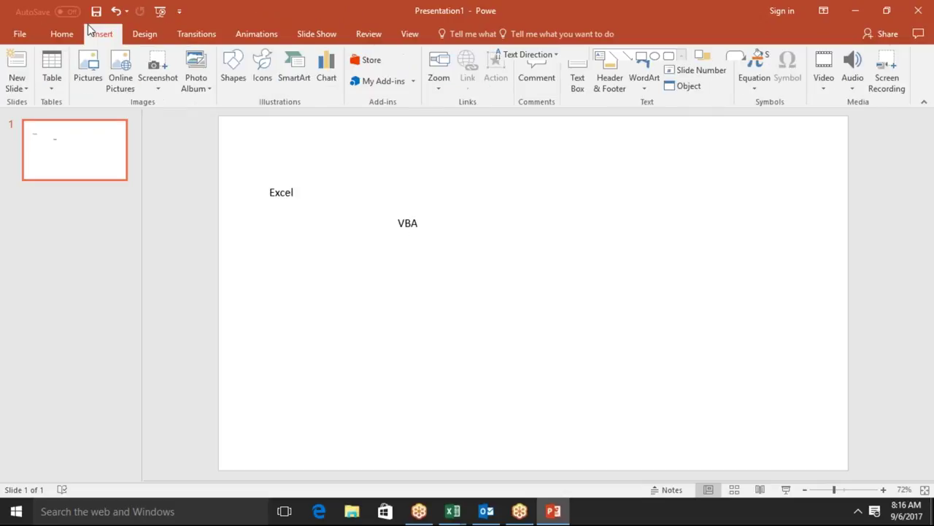
click(233, 84)
click(227, 117)
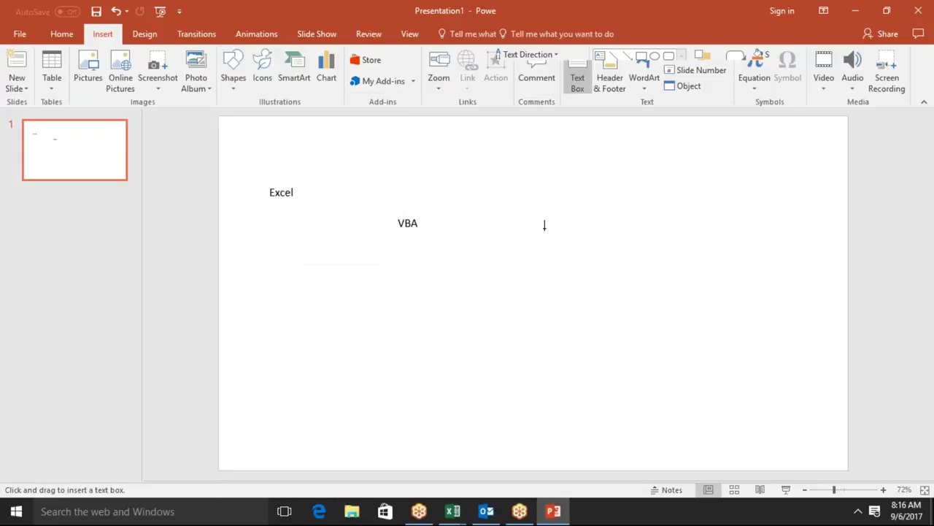
drag(544, 232, 680, 272)
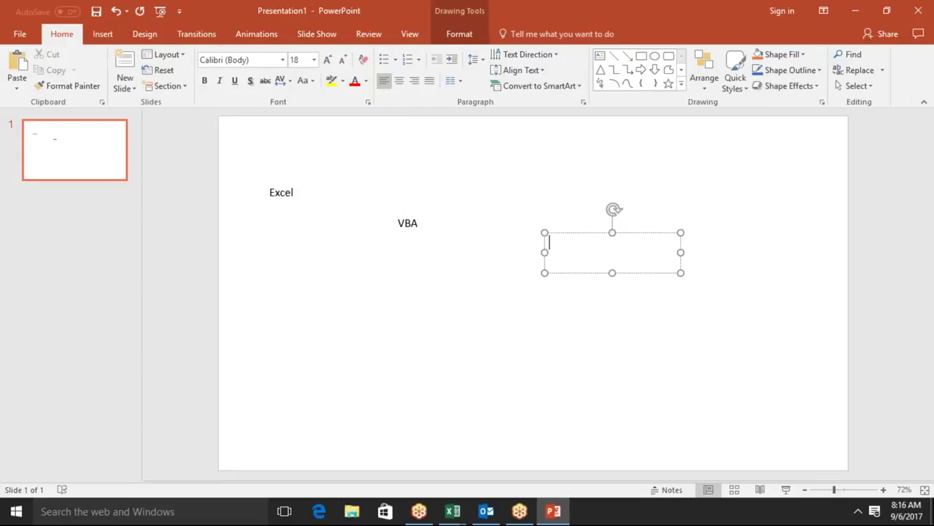
text(MIS)
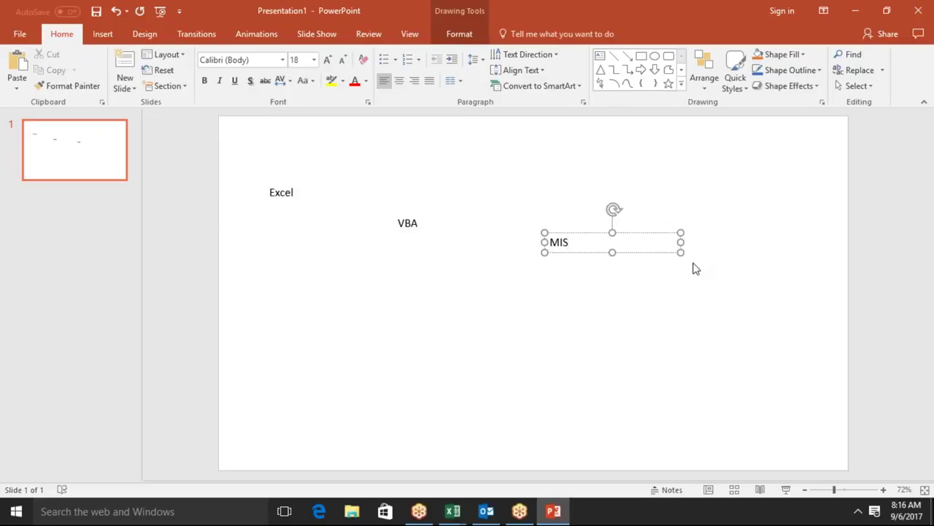
click(606, 259)
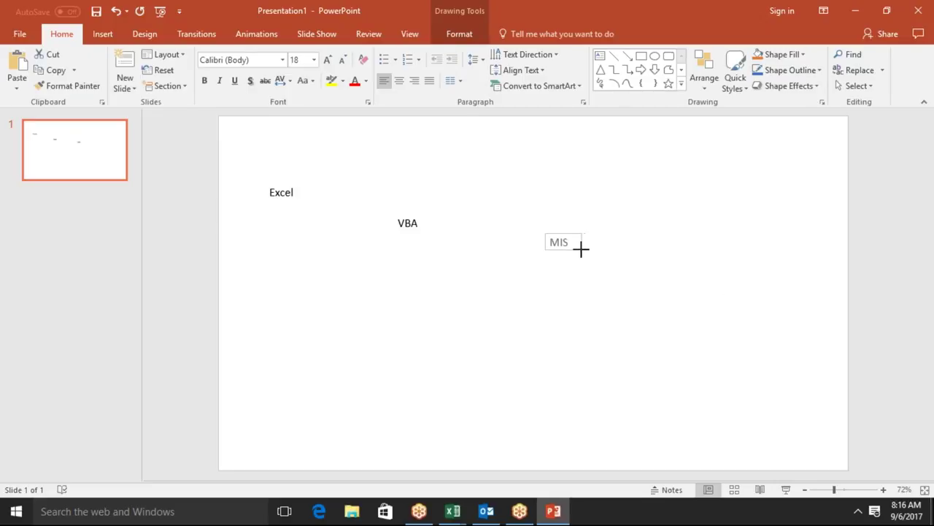
click(581, 249)
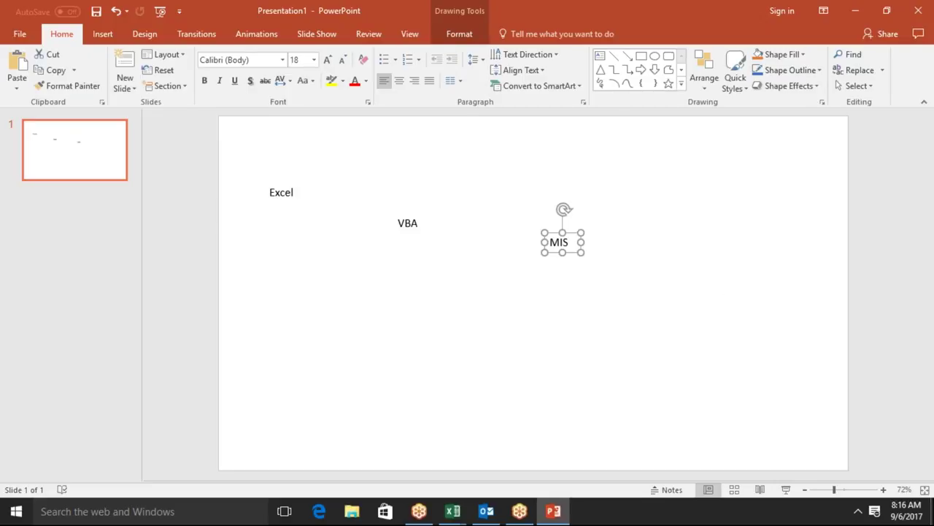
shift+click(401, 221)
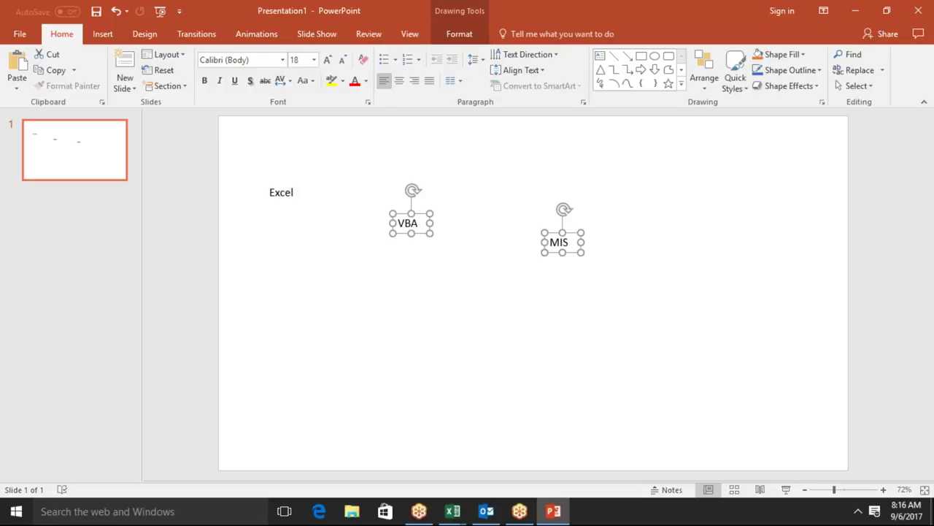
Select all three labels and try top, middle and bottom text alignment
shift+click(280, 191)
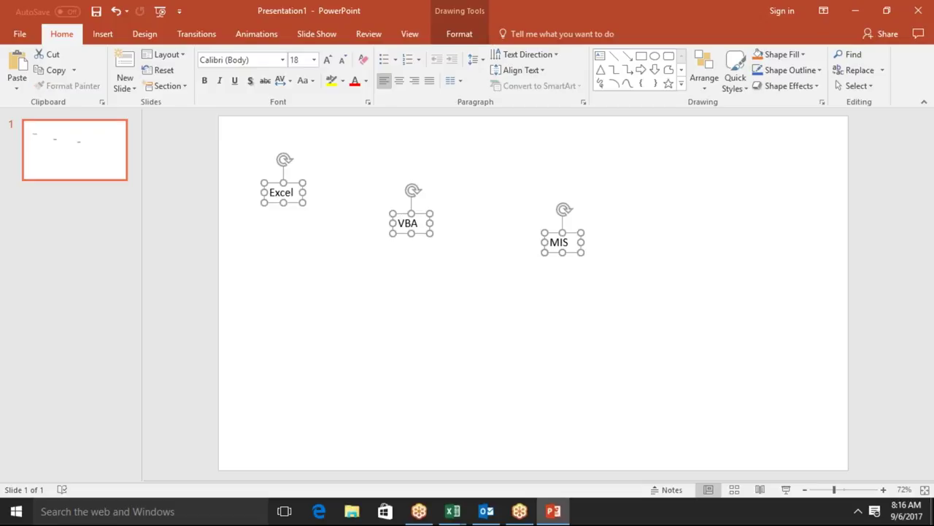
click(508, 70)
click(511, 91)
click(514, 70)
click(542, 145)
click(529, 71)
click(543, 200)
Try Align Left and Align Center on the three boxes, then undo the stacking
click(467, 35)
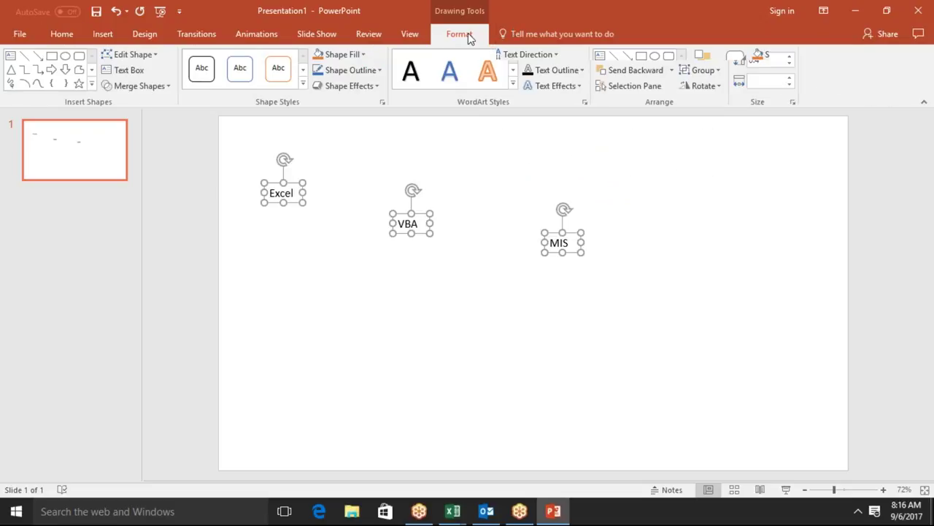
click(695, 58)
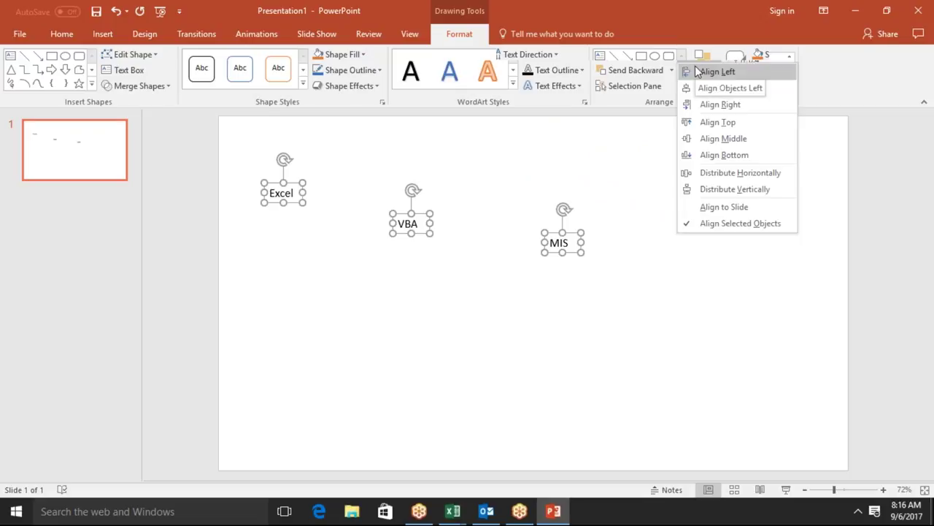
click(698, 71)
click(698, 59)
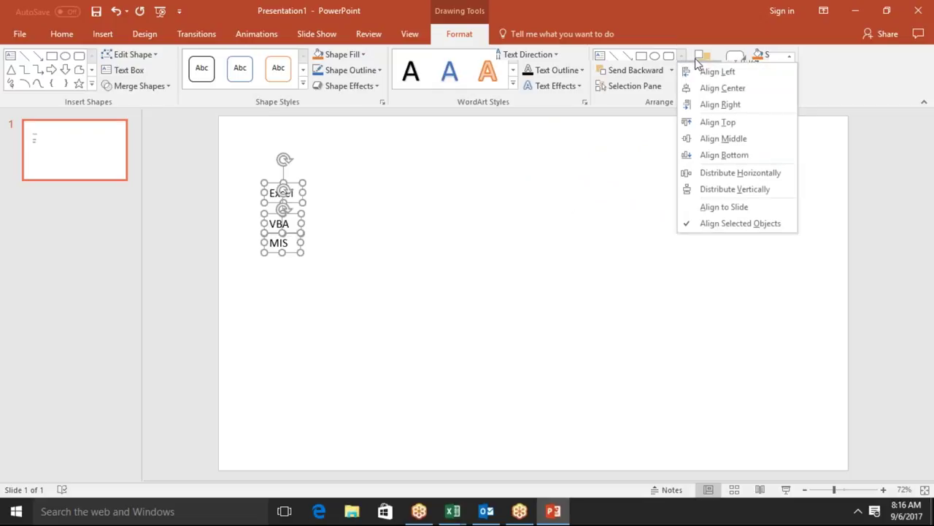
click(706, 89)
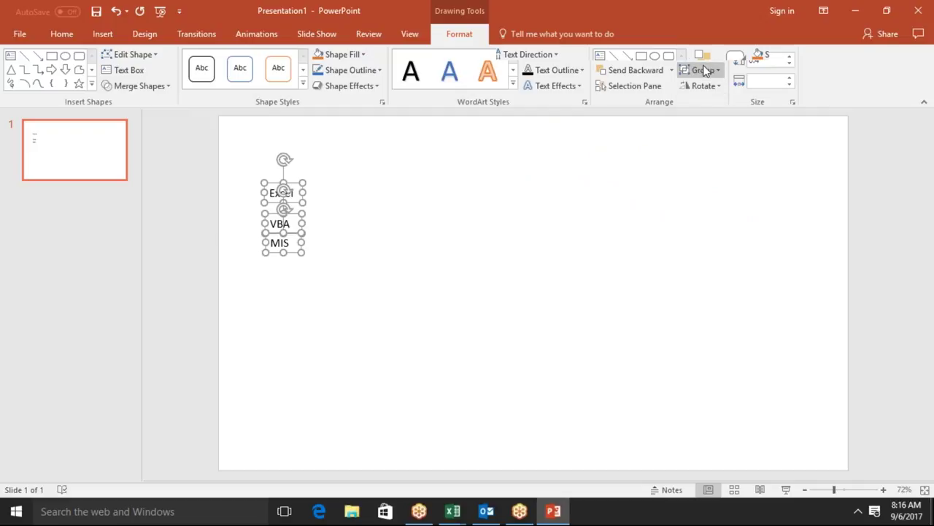
click(701, 61)
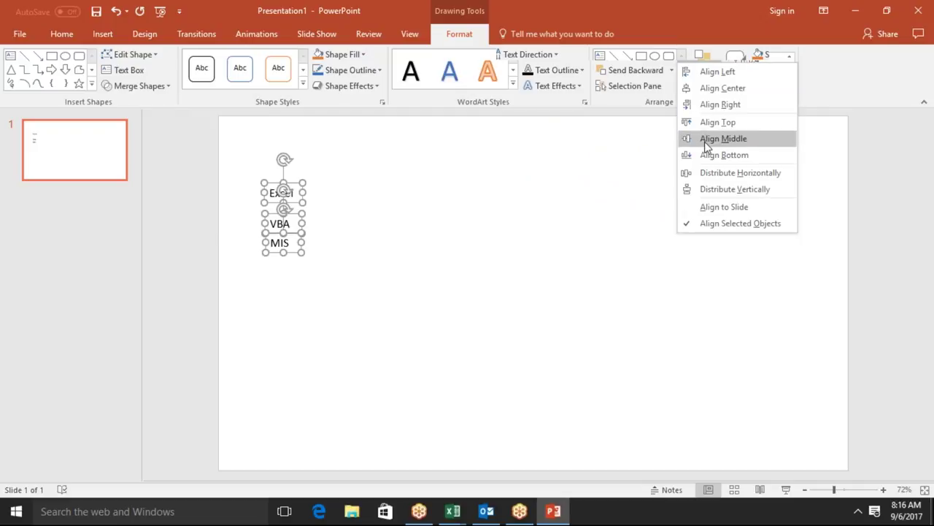
click(460, 267)
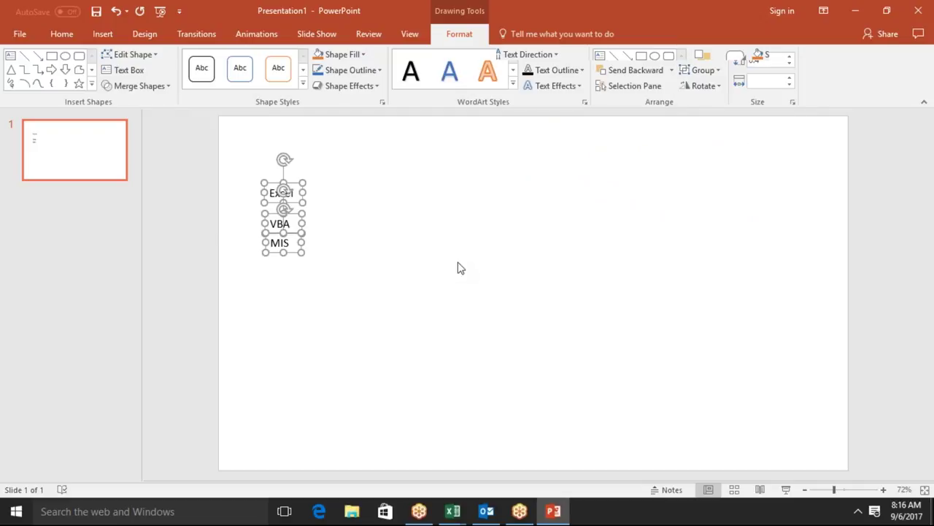
key(ctrl+z)
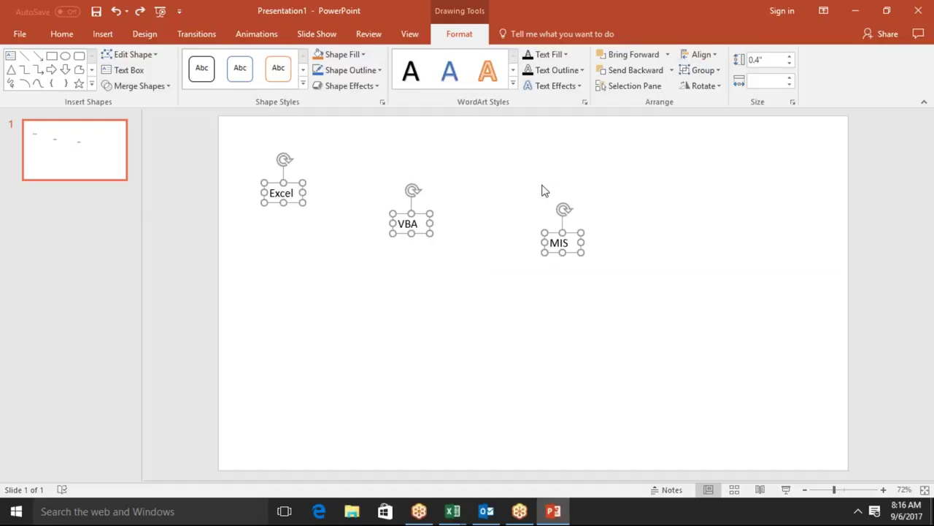
Align the boxes to the top and distribute them horizontally across the slide
click(697, 56)
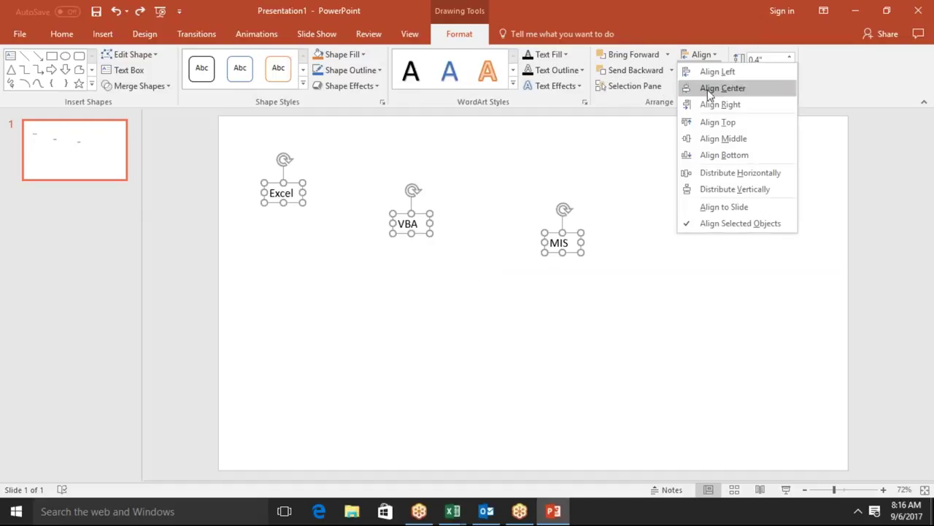
click(715, 122)
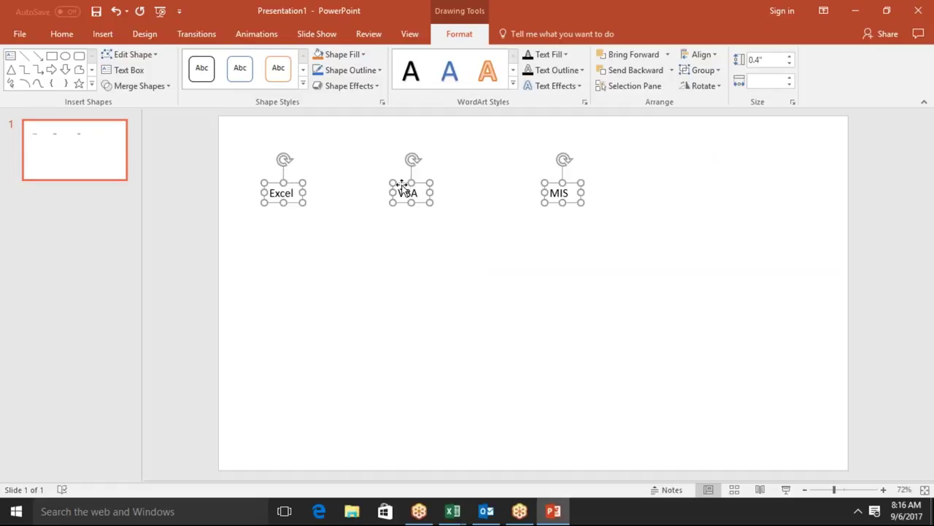
click(694, 56)
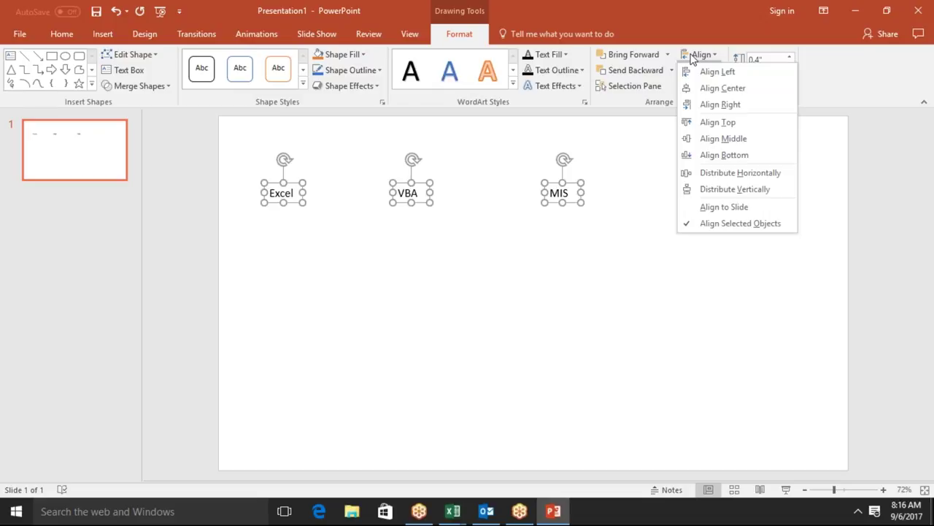
click(751, 191)
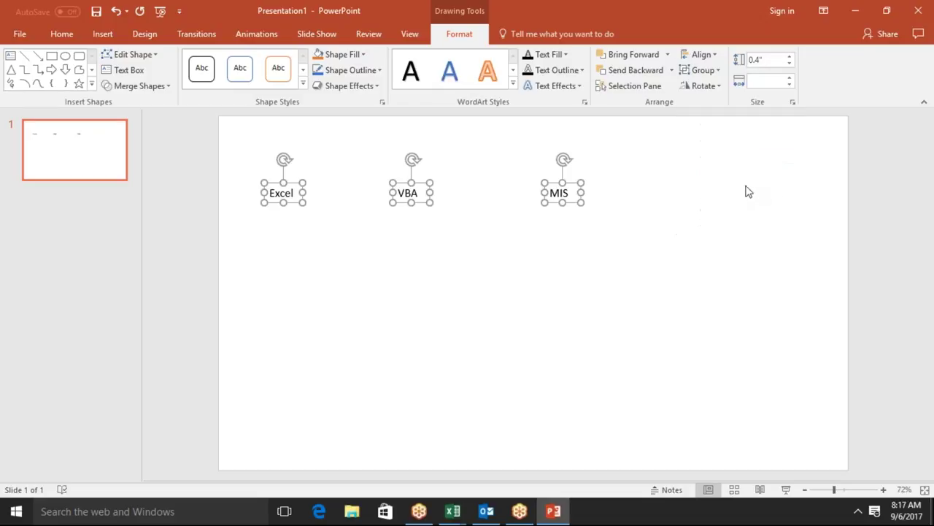
click(701, 56)
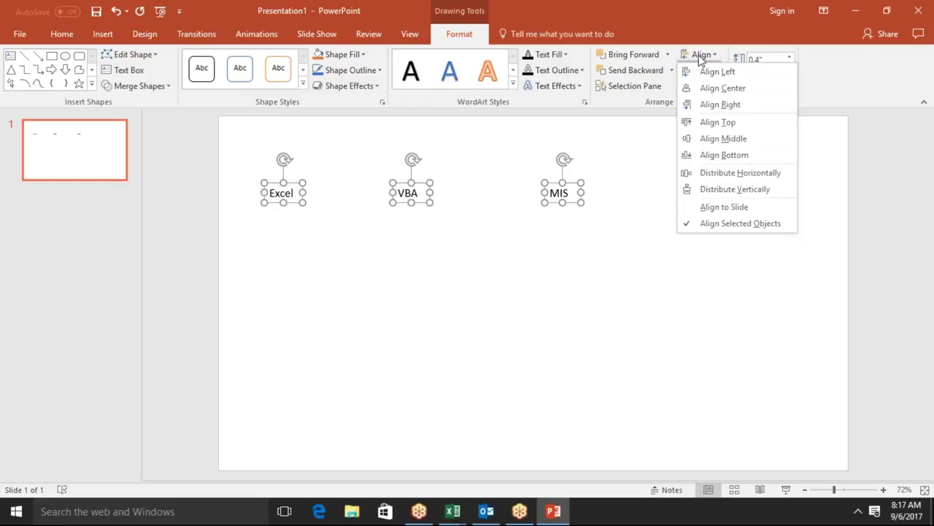
click(718, 174)
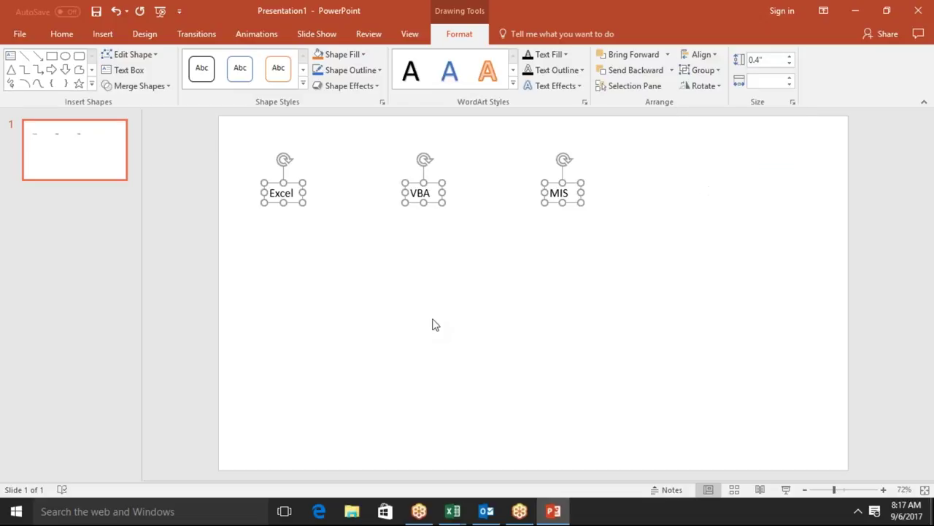
click(401, 306)
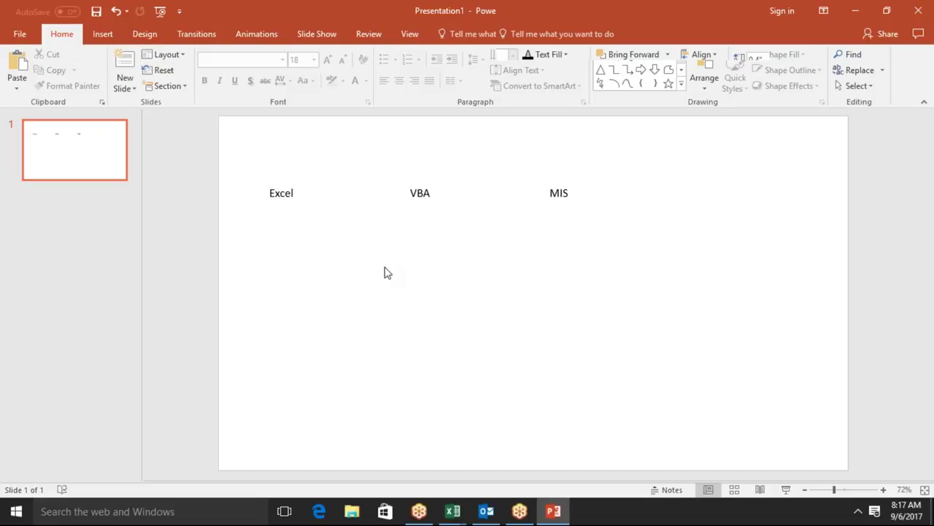
click(419, 194)
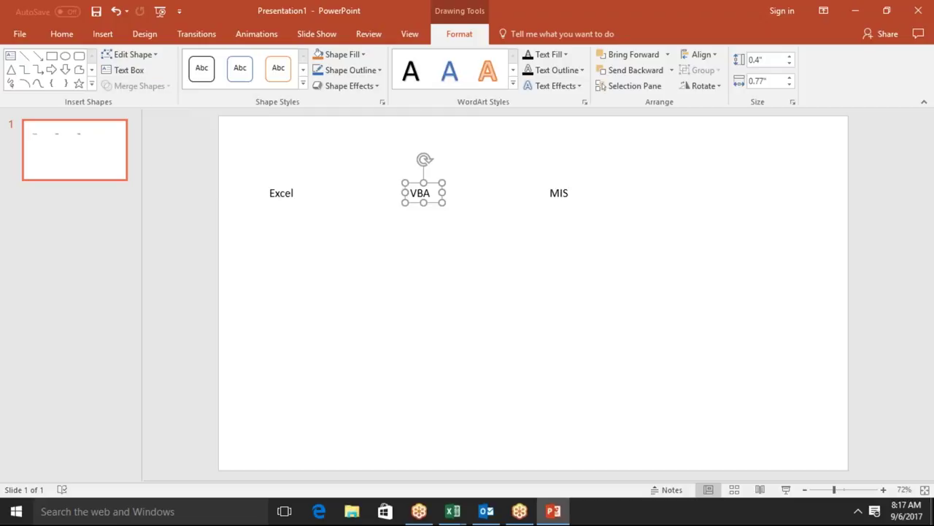
click(72, 37)
click(538, 86)
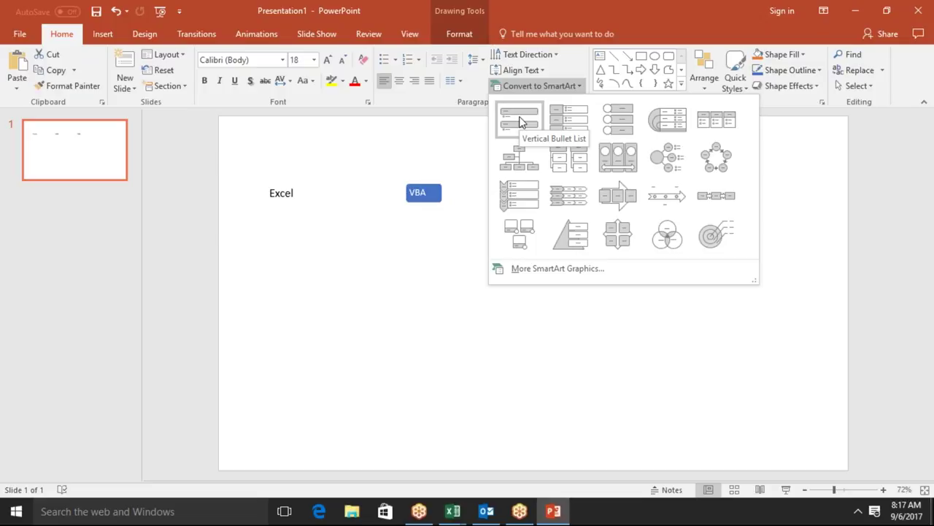
click(455, 247)
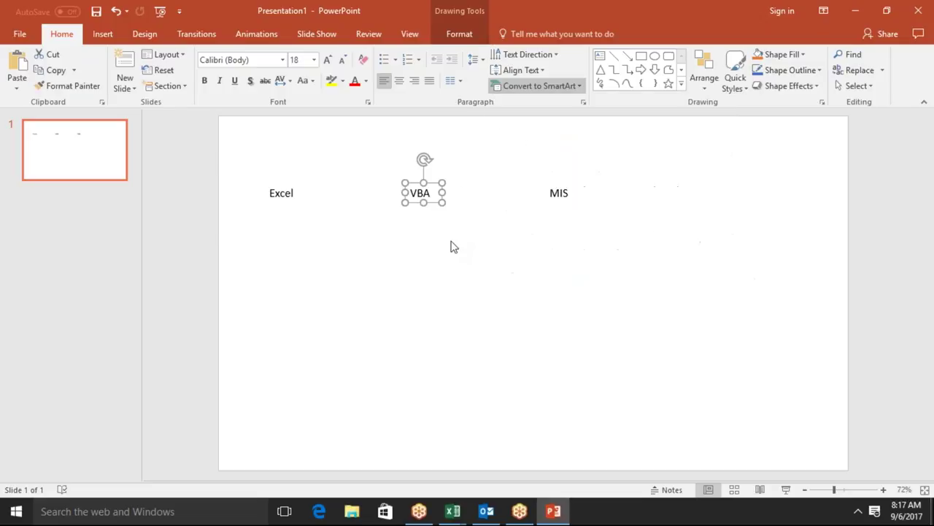
click(327, 290)
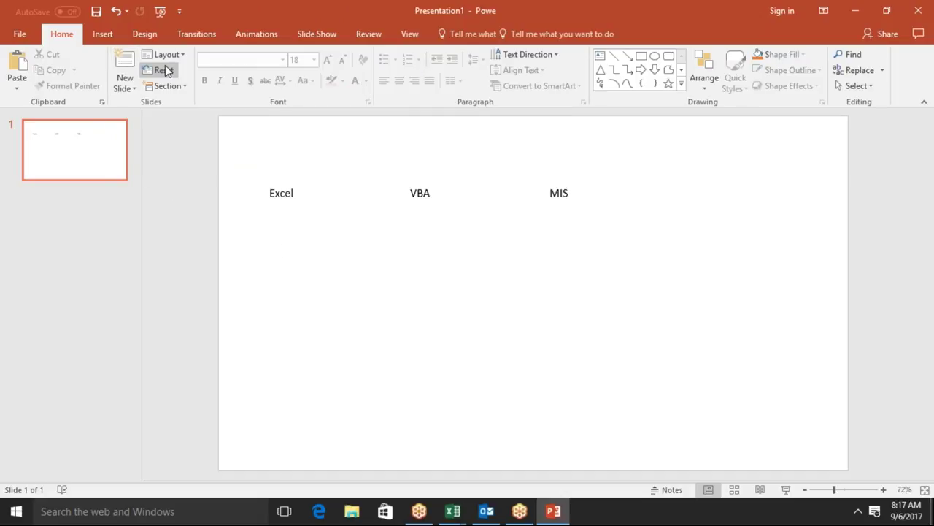
Move the Excel text box down and right and make it wider
click(281, 192)
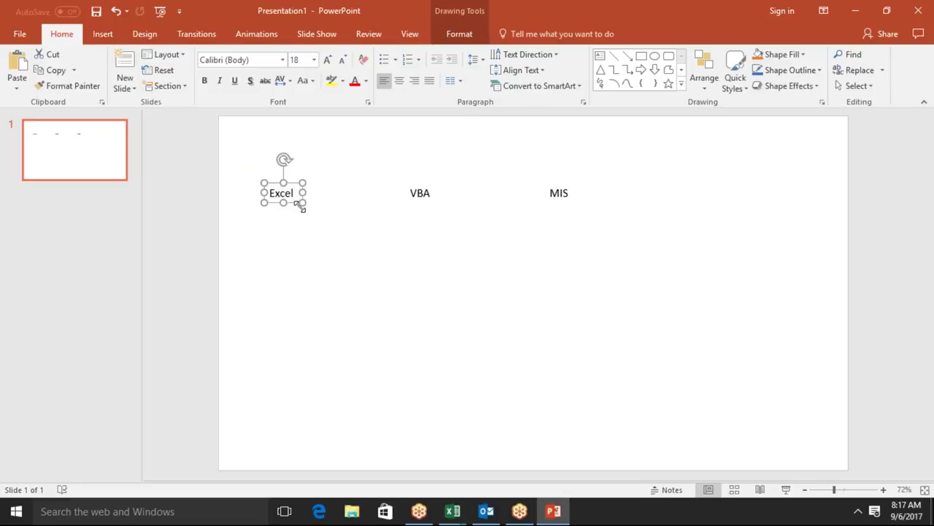
drag(295, 204, 354, 277)
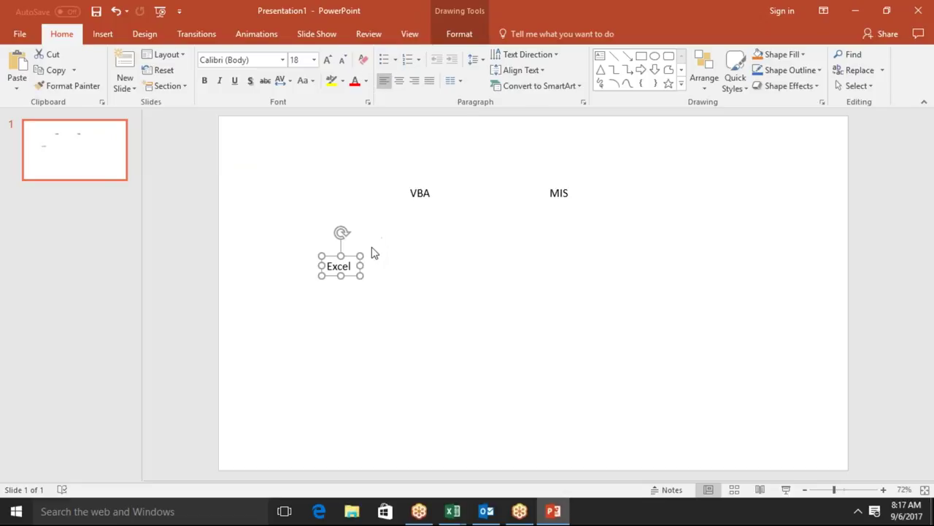
drag(360, 275, 487, 305)
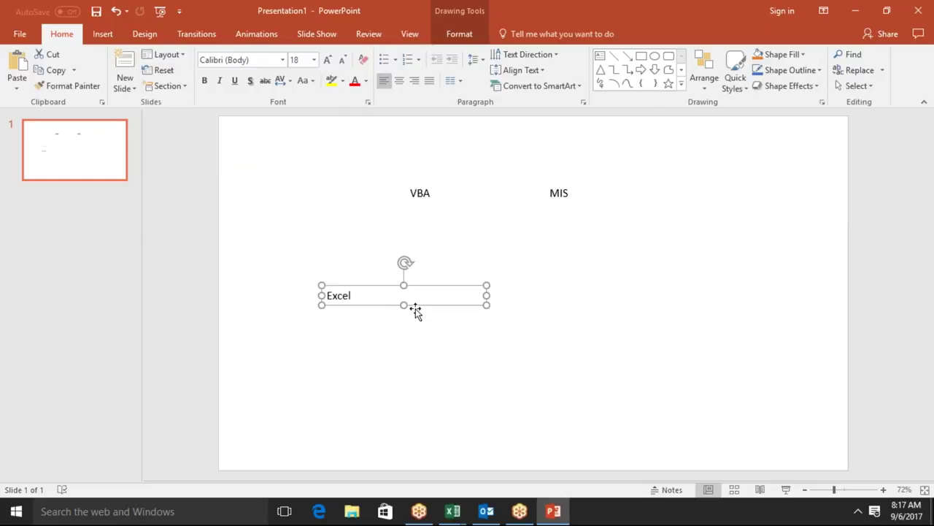
click(351, 295)
key(Escape)
drag(404, 305, 418, 402)
Type VBA, MIS and Office on new lines below Excel
click(349, 295)
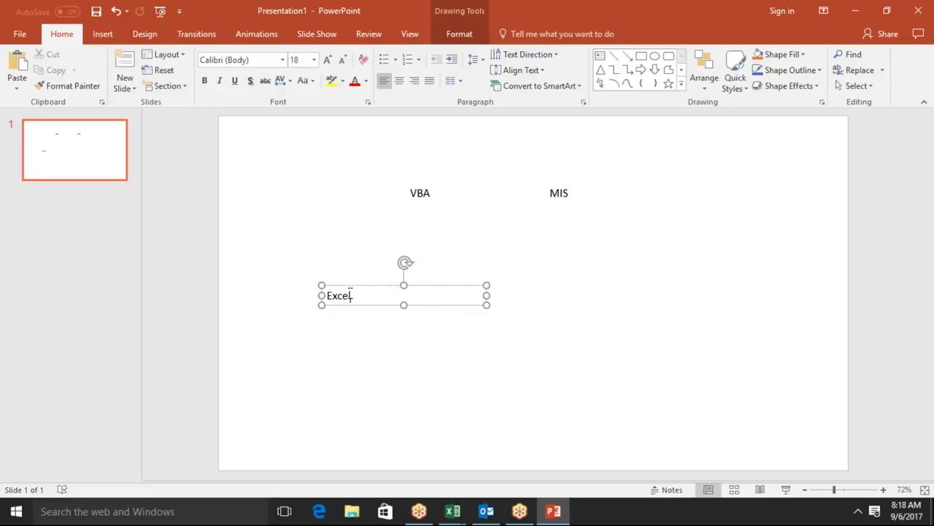
key(Return)
text(VBA)
key(Return)
key(shift+Up)
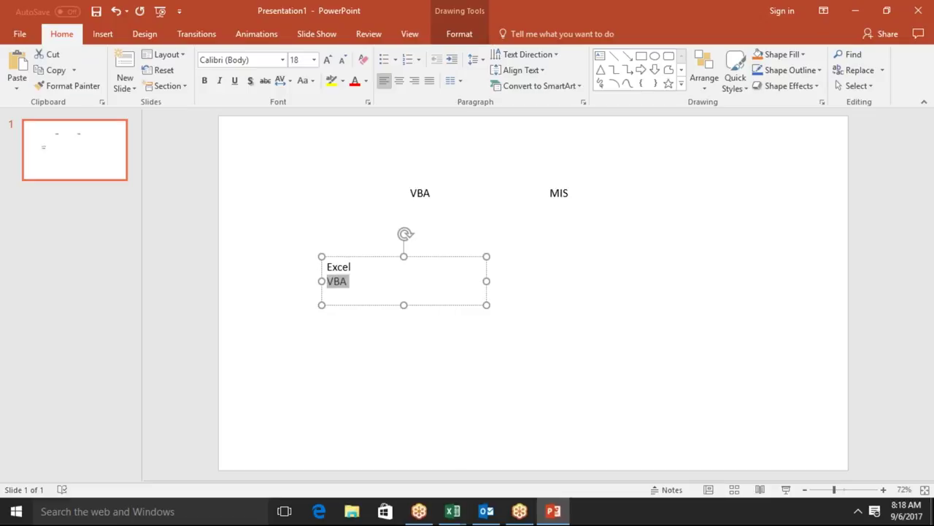
key(Down)
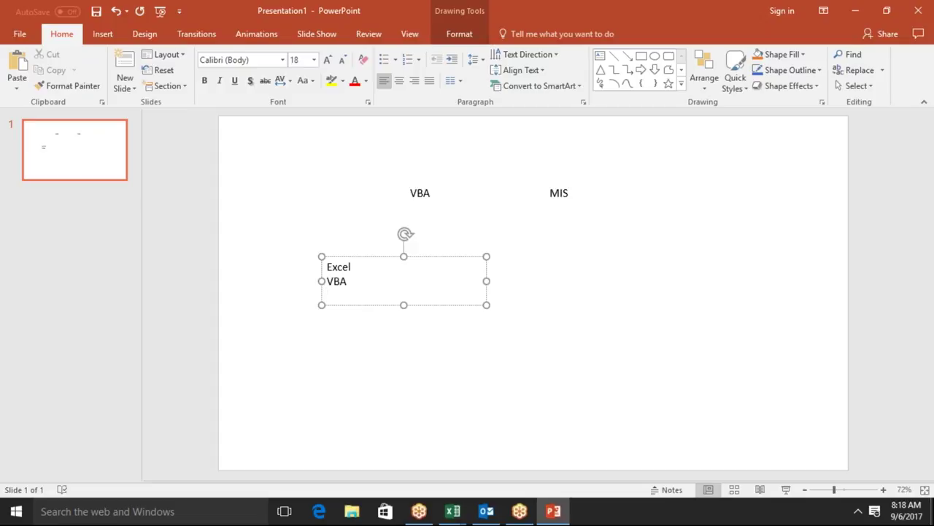
text(MIS)
key(Return)
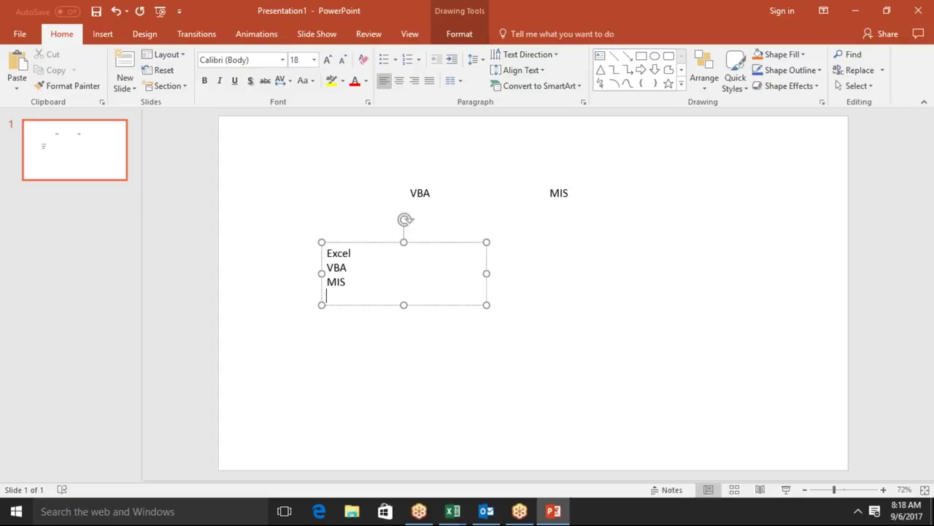
text(Excel)
key(BackSpace)
key(BackSpace)
key(BackSpace)
key(BackSpace)
key(BackSpace)
text(Office)
Select the four lines, try numbering, and format them as a bulleted list
drag(356, 295, 324, 240)
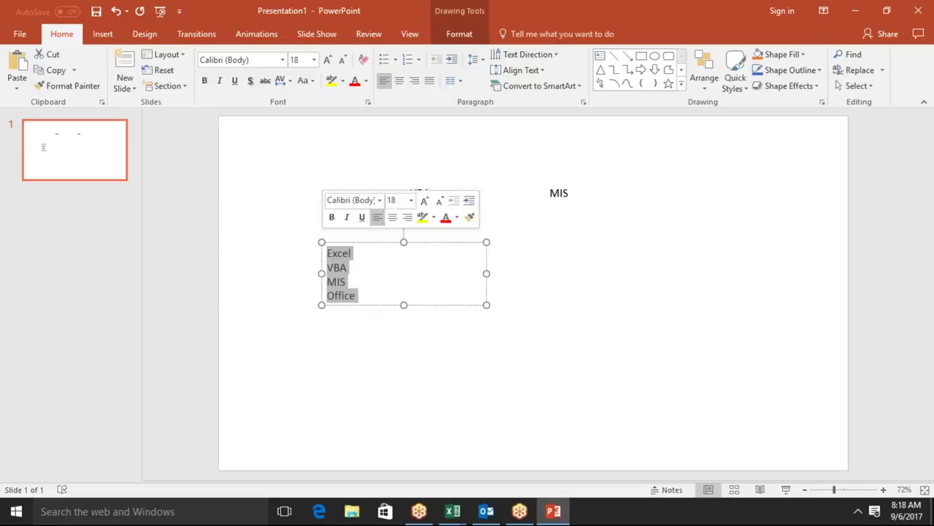
click(409, 62)
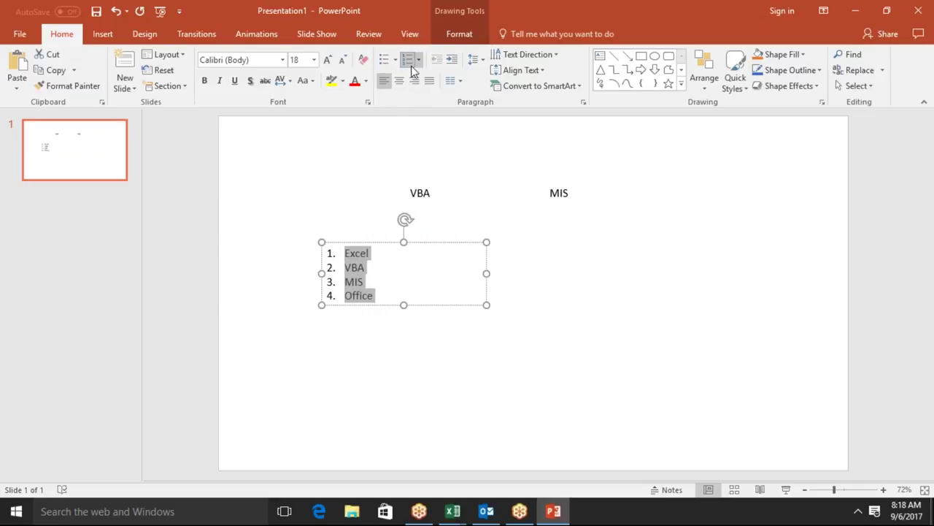
click(418, 62)
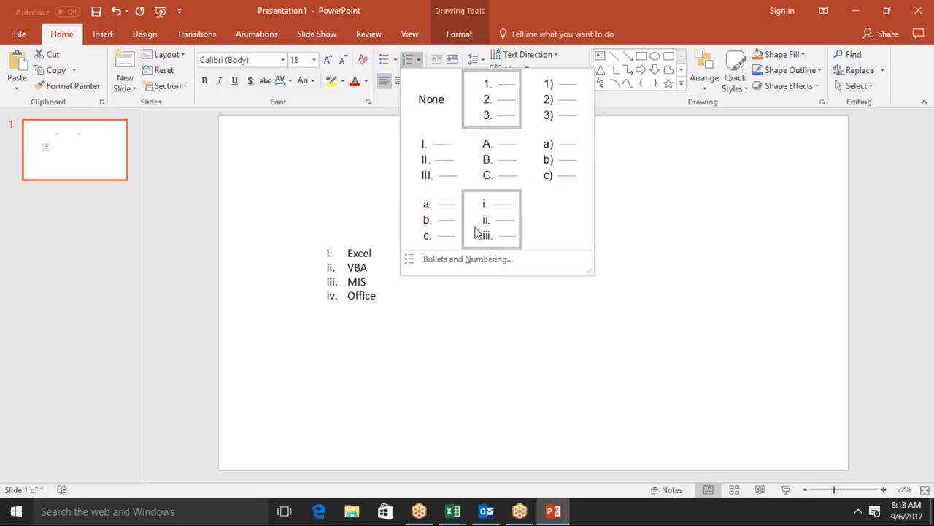
click(386, 62)
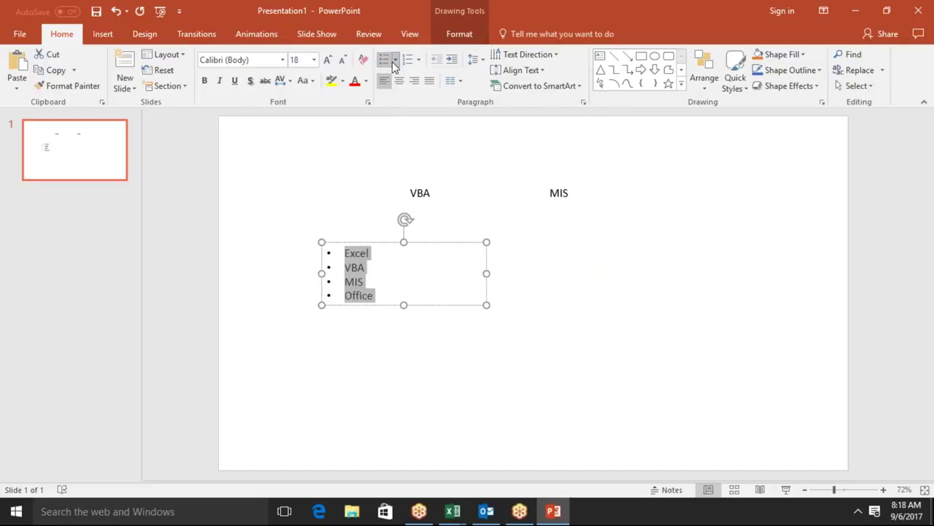
click(395, 60)
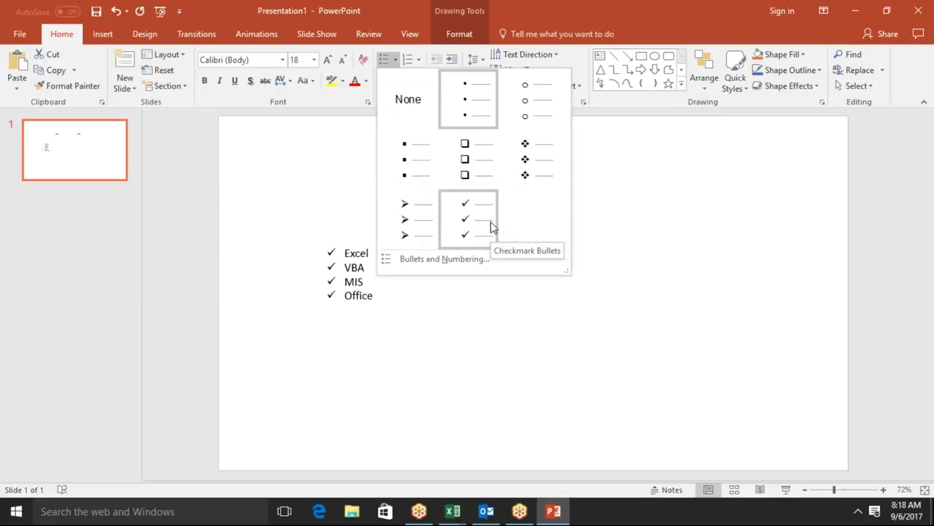
click(422, 63)
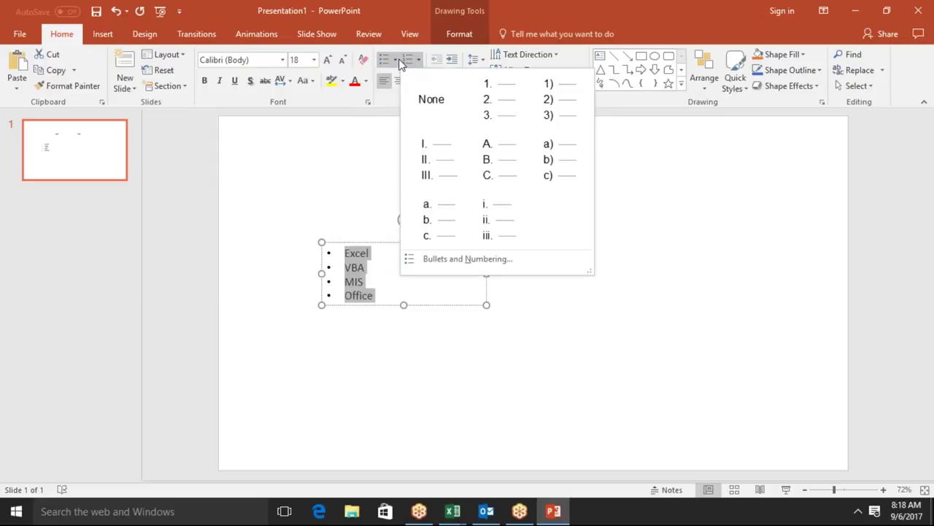
click(395, 61)
click(395, 62)
click(395, 62)
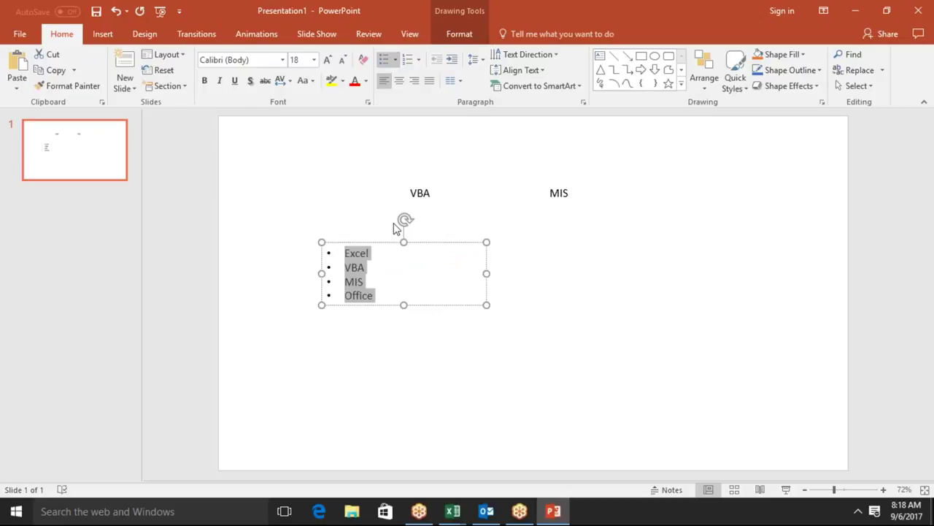
Indent the Excel bullet one level deeper than the other lines
click(363, 254)
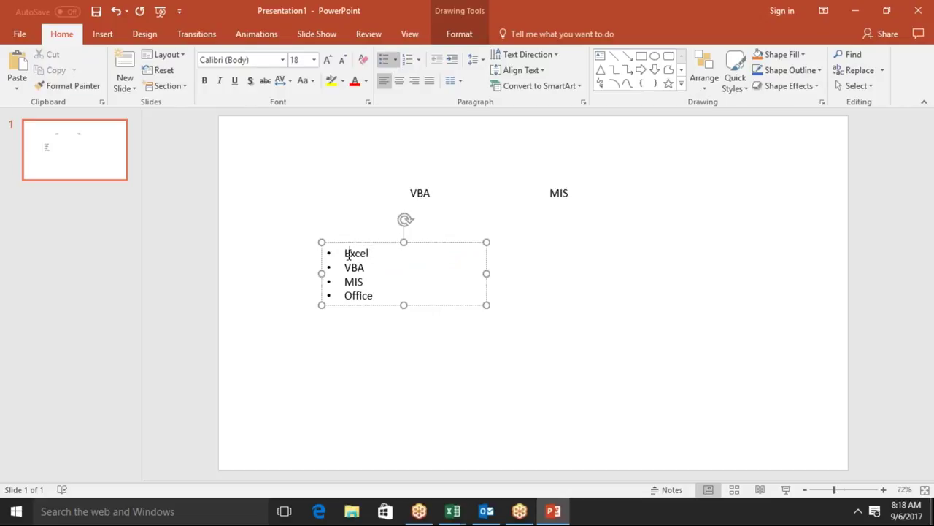
click(346, 254)
click(453, 59)
click(453, 60)
click(453, 60)
click(436, 59)
click(435, 59)
click(435, 59)
click(452, 60)
click(451, 60)
click(452, 60)
click(436, 60)
click(437, 60)
click(437, 60)
click(452, 60)
click(407, 361)
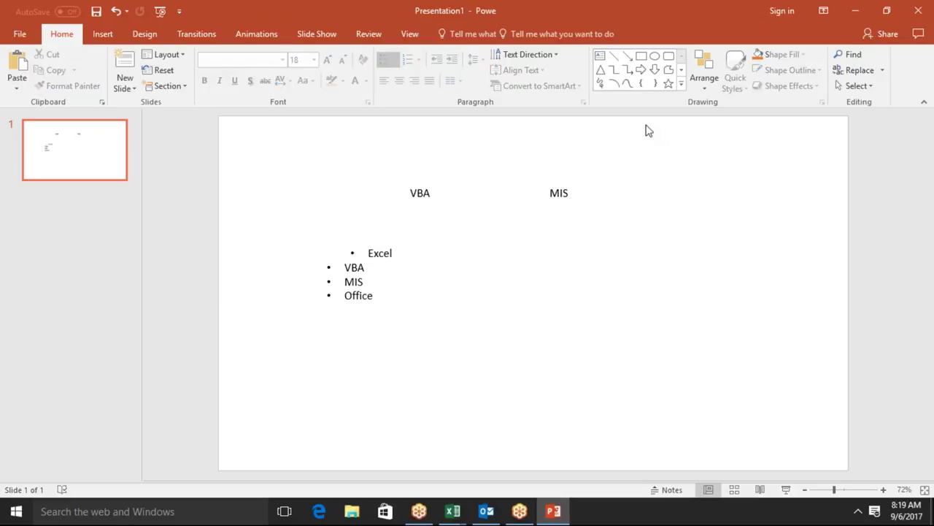
Draw an oval below-right of the list, then browse Shape and WordArt styles without applying
click(681, 84)
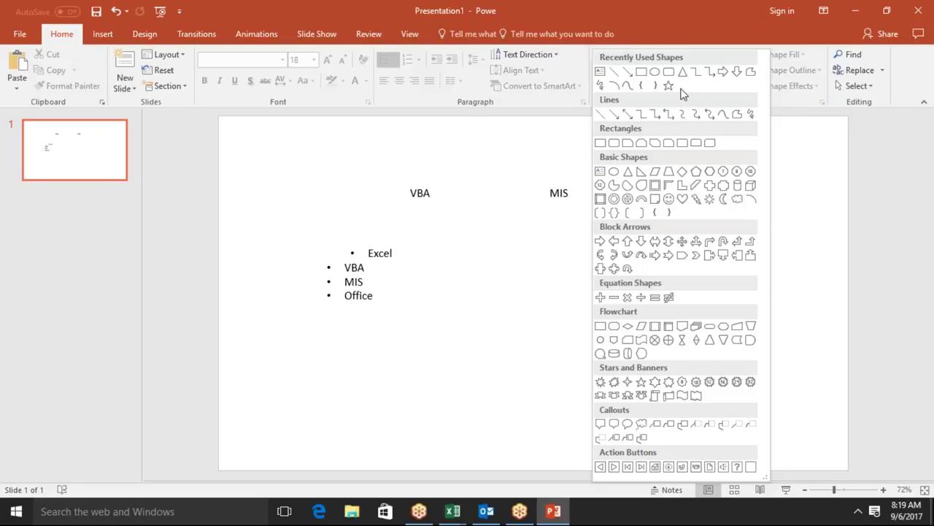
click(653, 71)
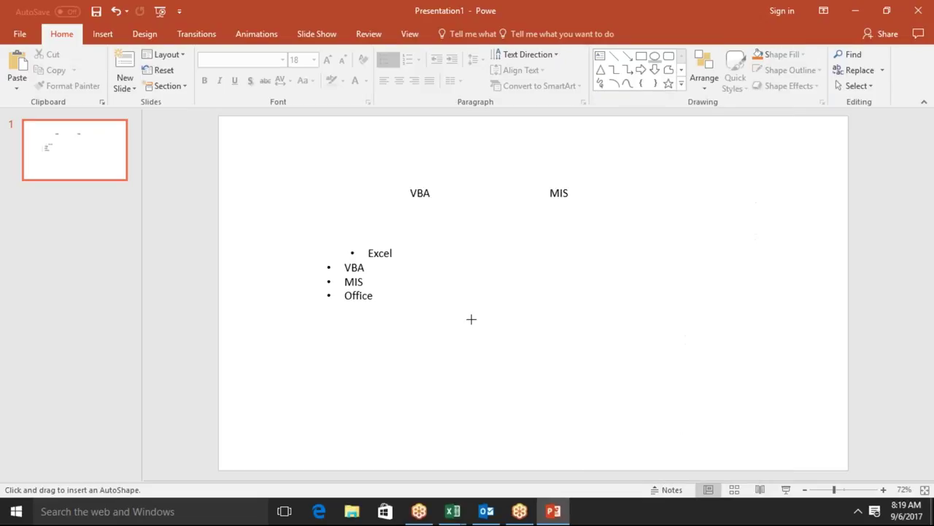
drag(470, 306, 608, 419)
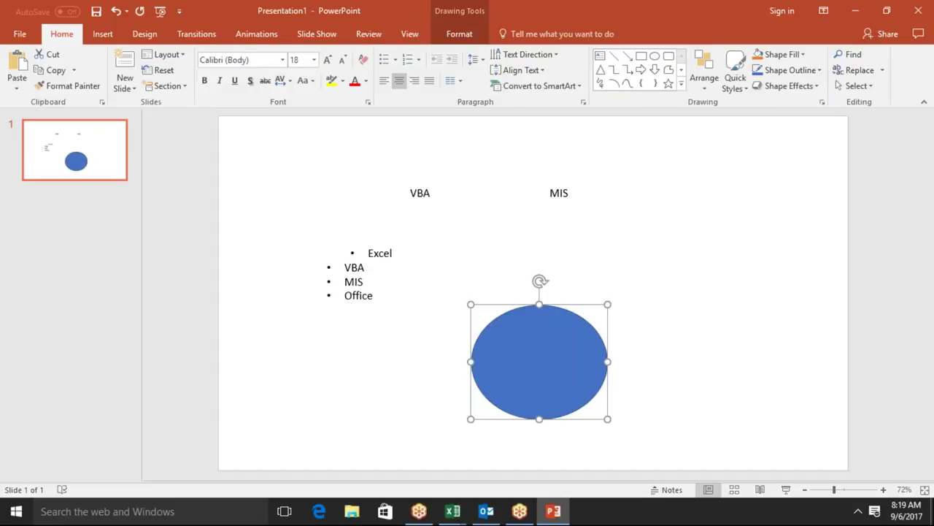
click(455, 36)
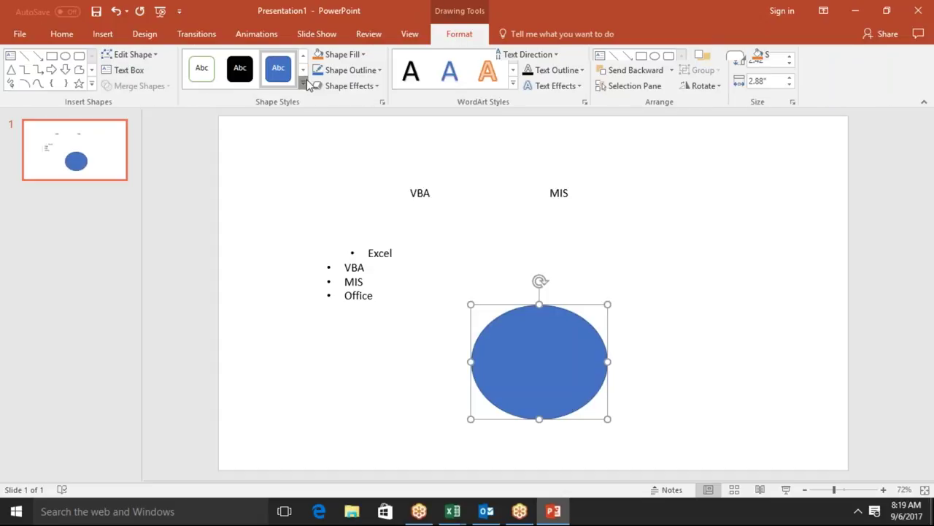
click(304, 85)
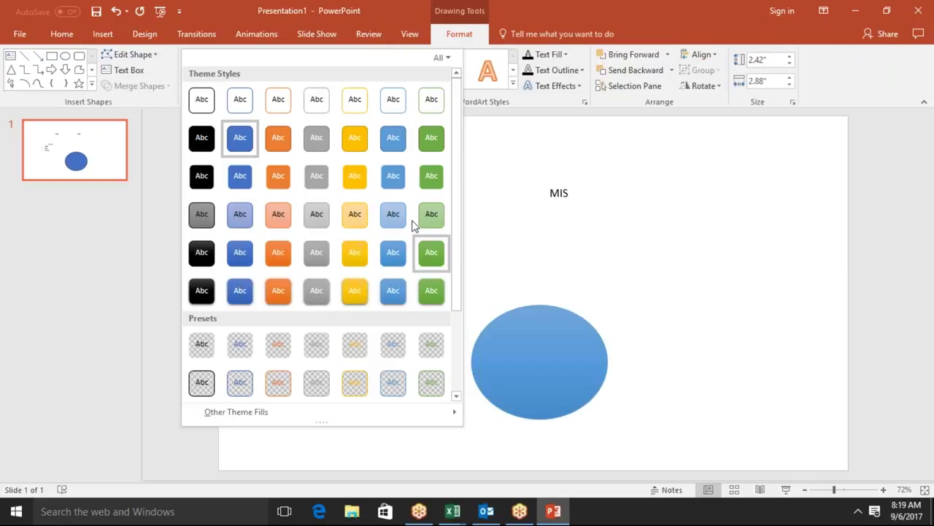
click(514, 85)
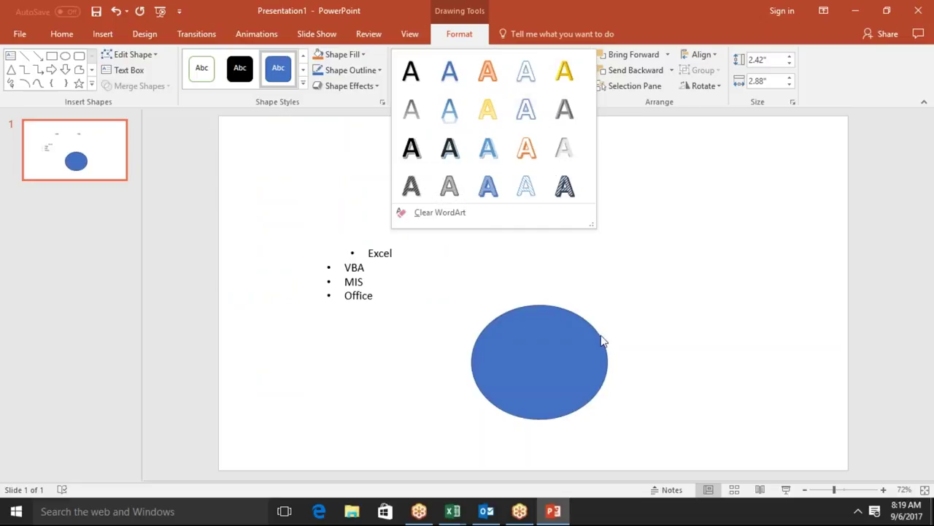
key(Escape)
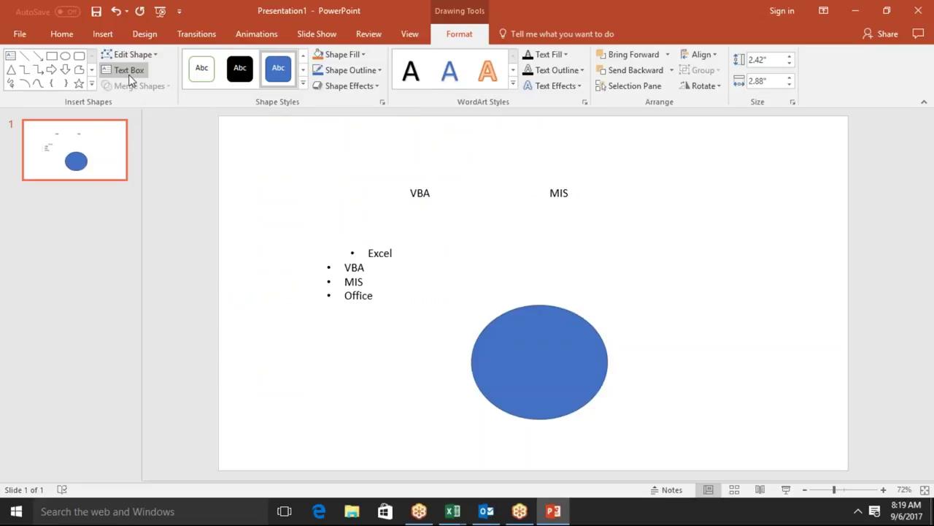
click(132, 56)
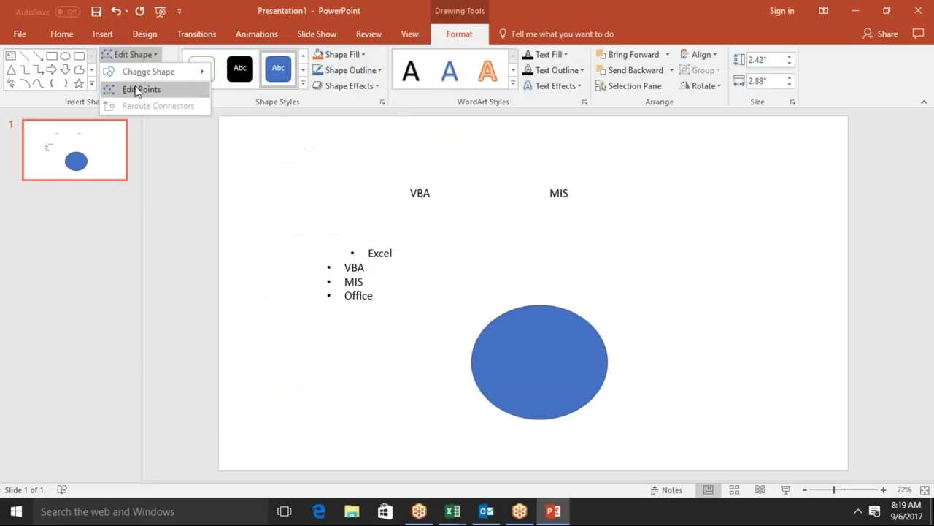
click(136, 89)
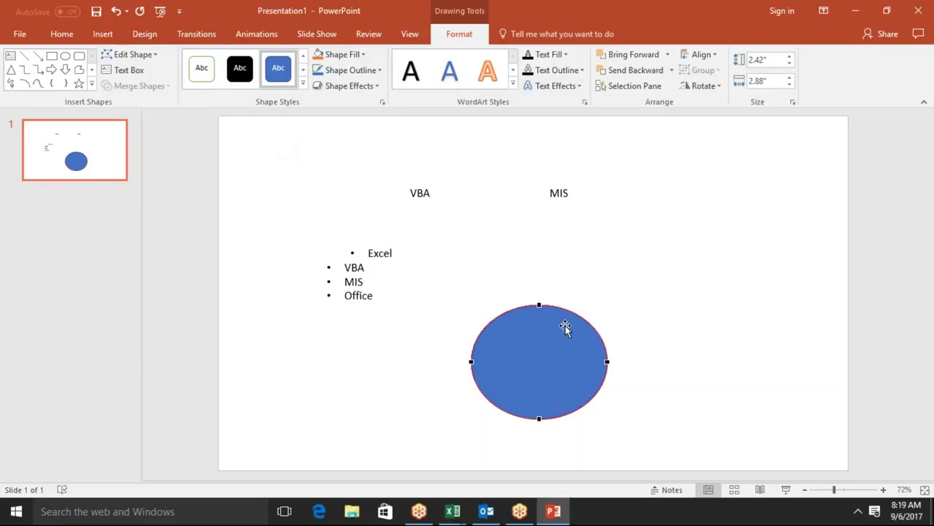
drag(609, 361, 622, 362)
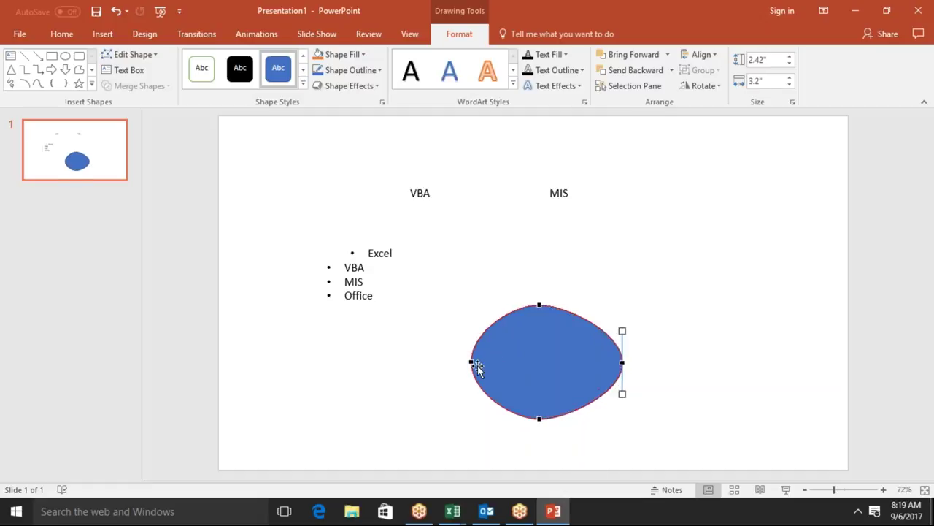
drag(470, 363, 461, 363)
click(699, 353)
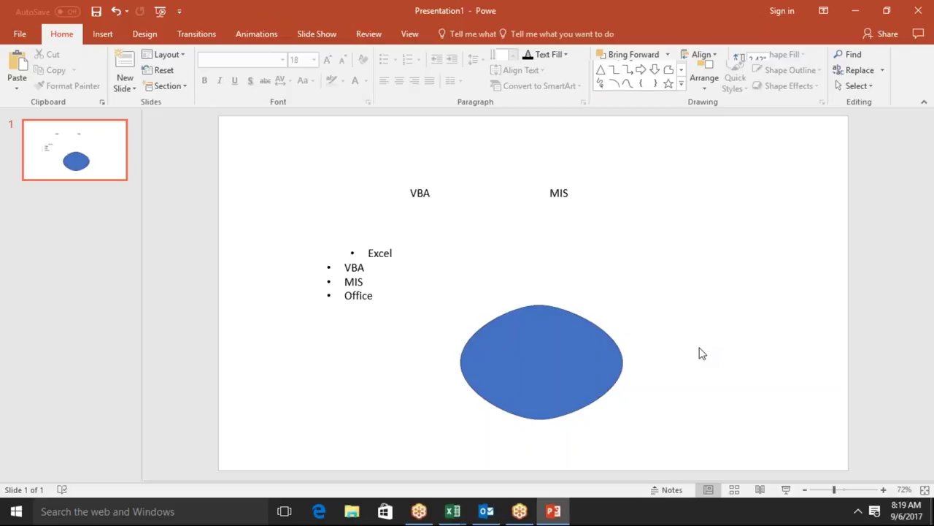
click(590, 372)
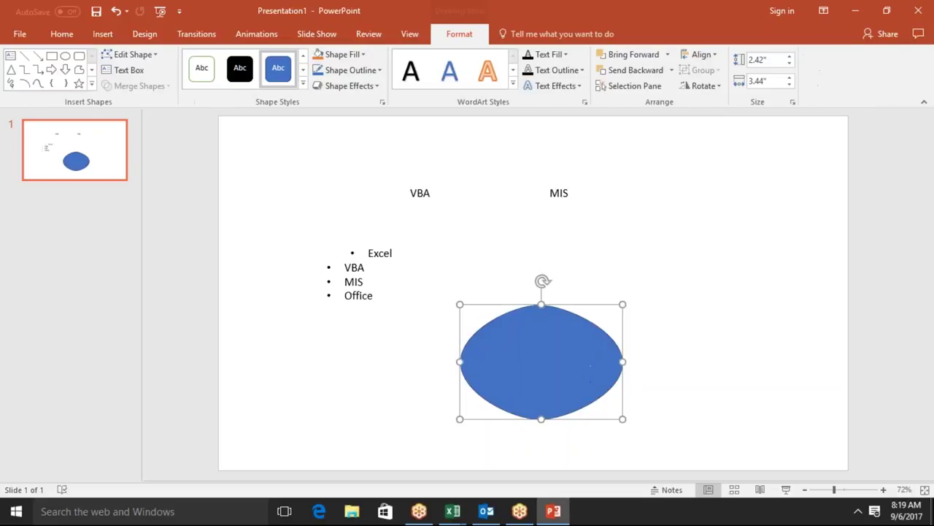
click(735, 339)
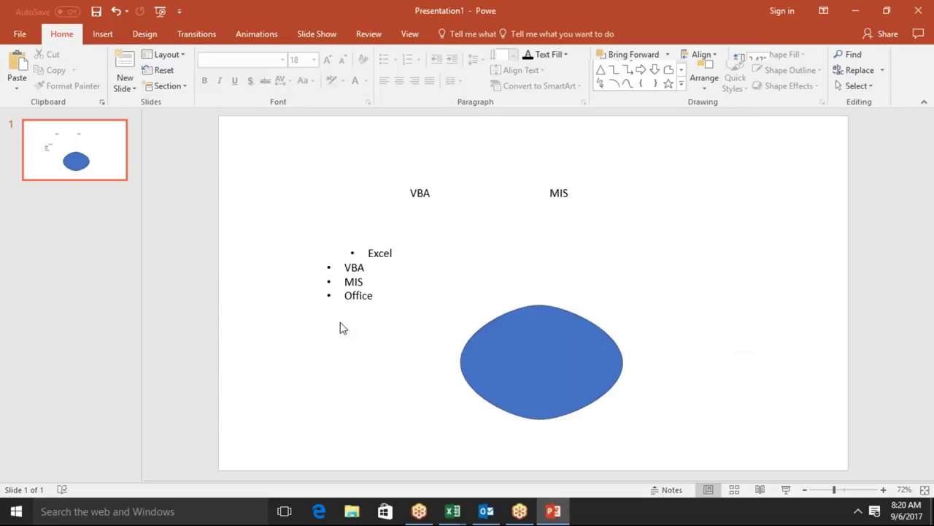
click(103, 35)
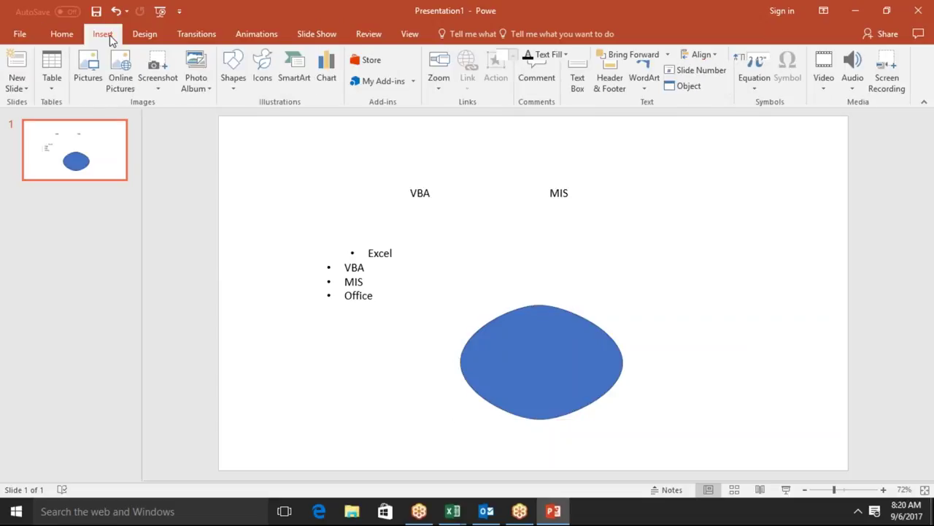
click(64, 35)
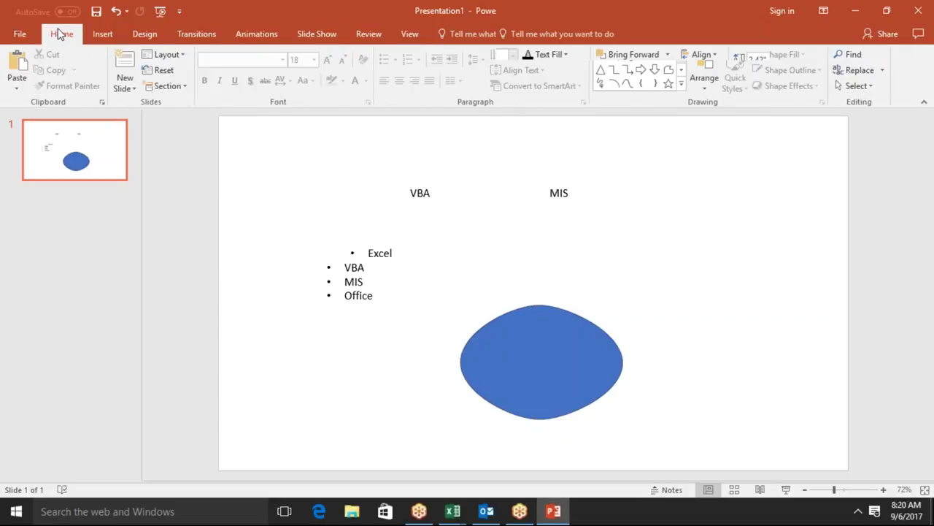
click(682, 86)
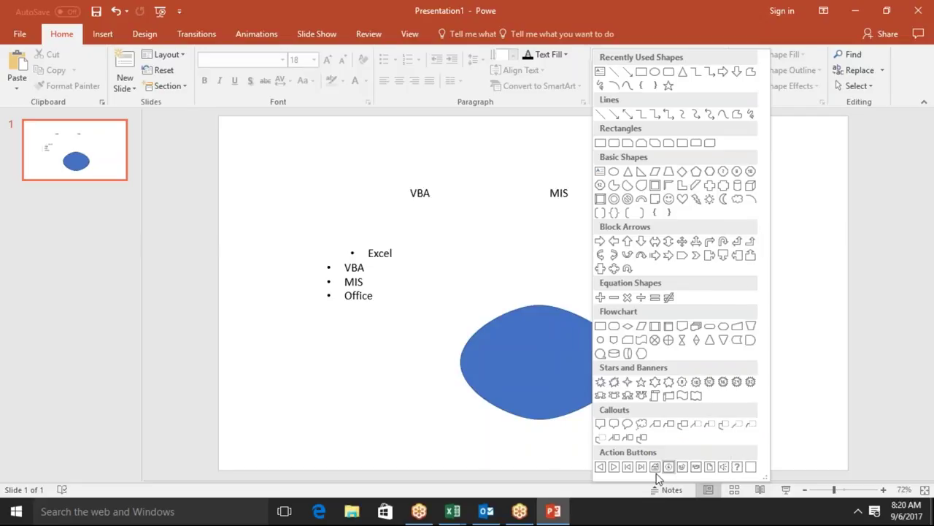
click(812, 406)
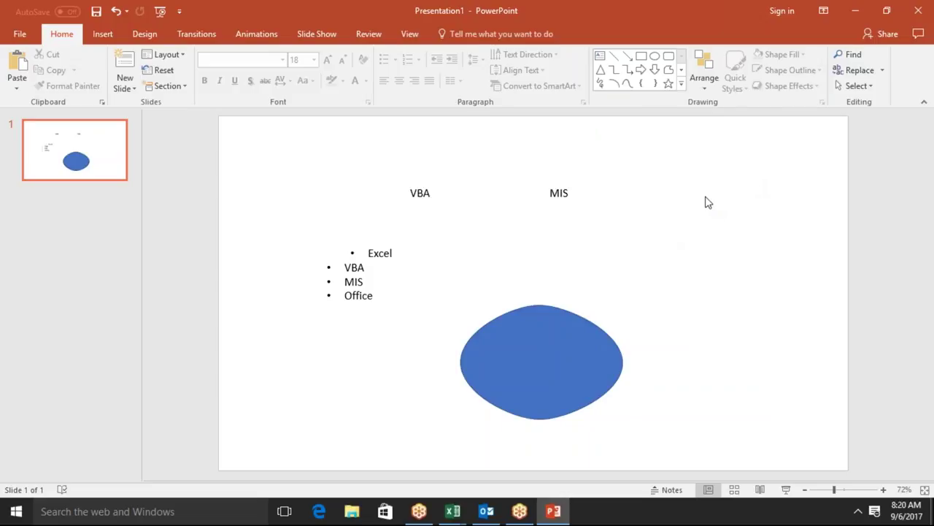
Move the blue oval to the lower left, duplicate it into a row of three, and select all three
drag(569, 350, 347, 367)
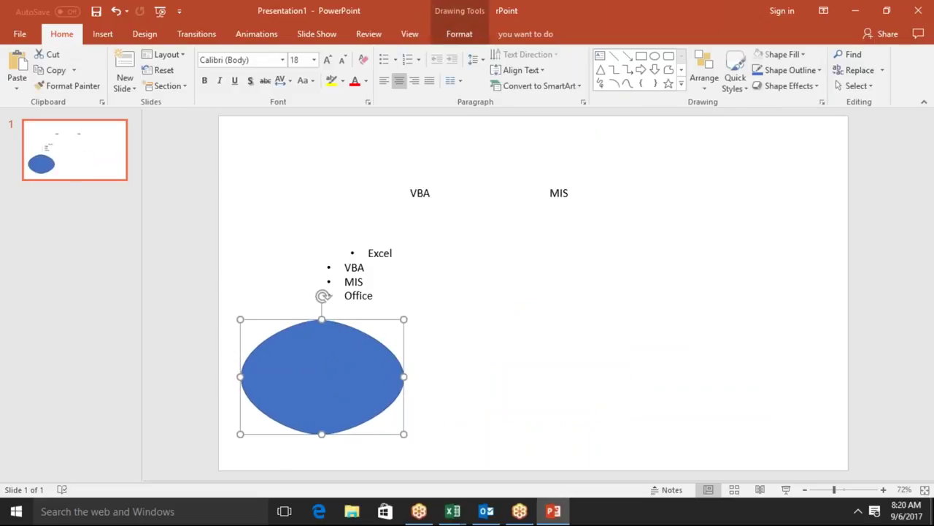
mouse_move(346, 367)
mouse_down()
mouse_move(540, 361)
mouse_move(702, 340)
mouse_up()
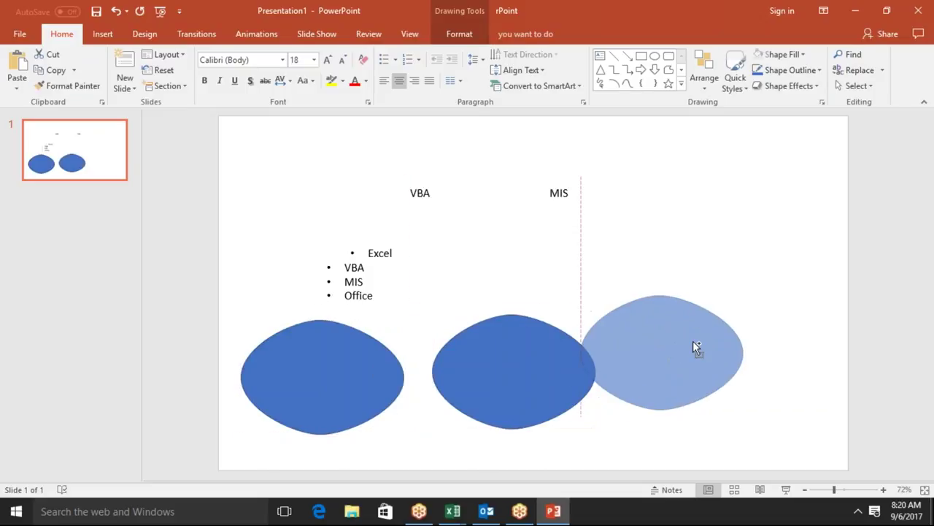
shift+click(524, 372)
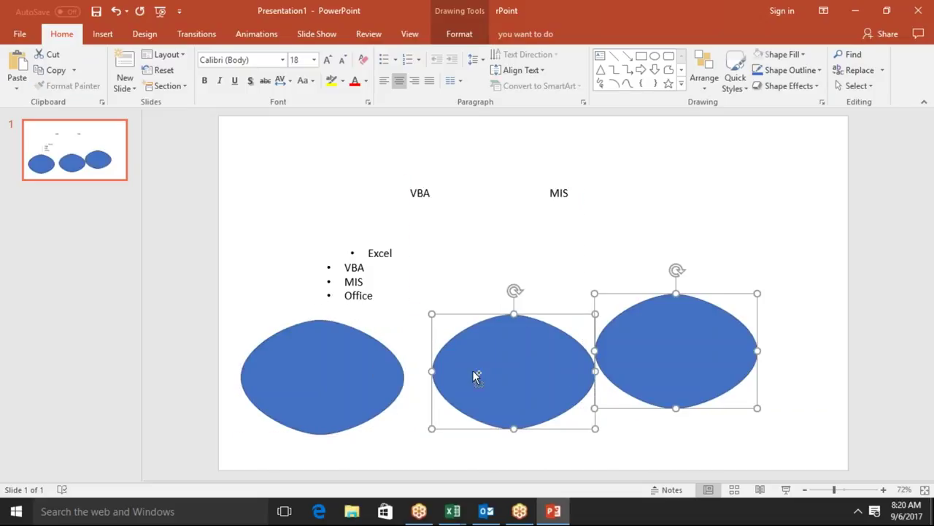
shift+click(303, 387)
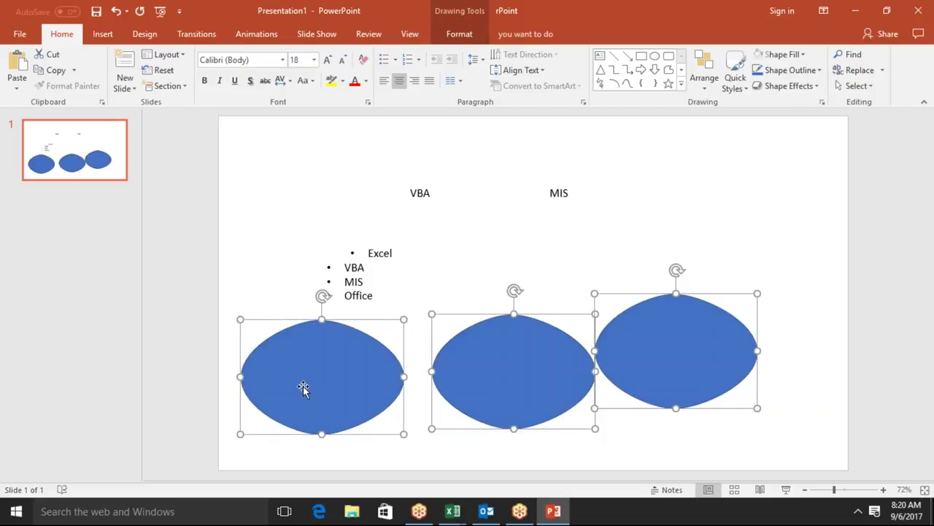
click(711, 88)
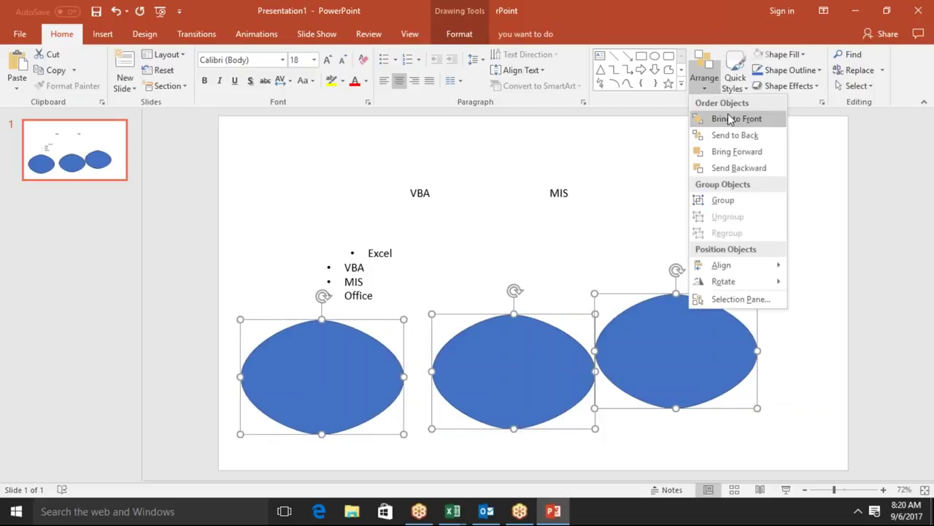
Send the three ovals to the back and drag them into an overlapping cluster
click(723, 136)
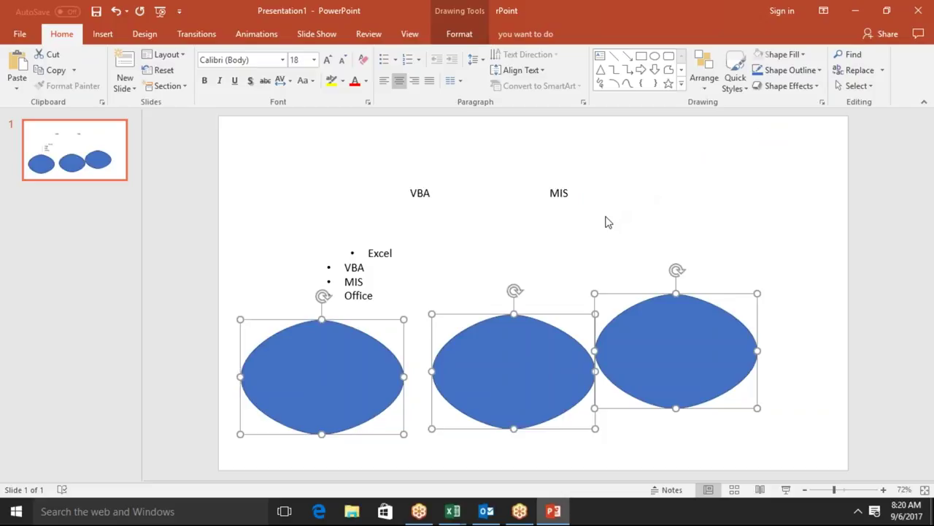
key(Escape)
drag(659, 403, 541, 413)
mouse_move(374, 393)
mouse_down()
mouse_move(690, 400)
mouse_move(645, 394)
mouse_up()
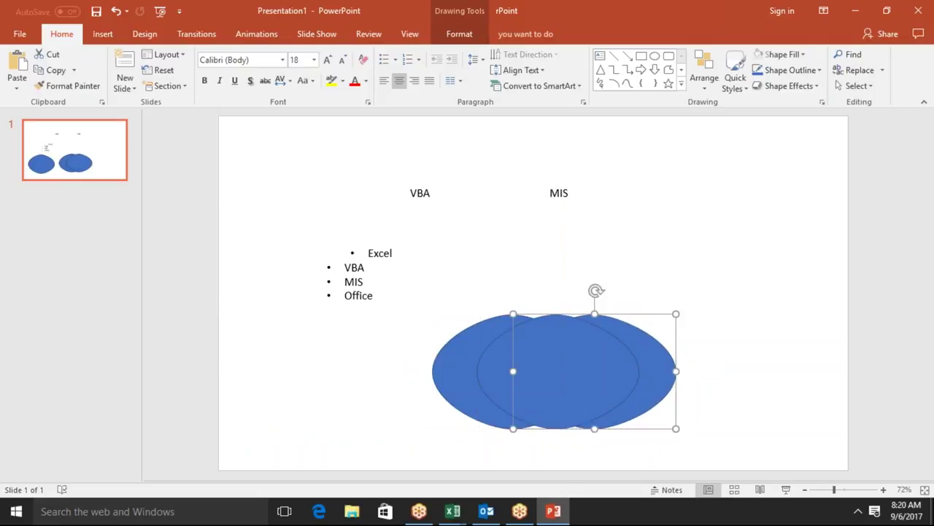
key(Escape)
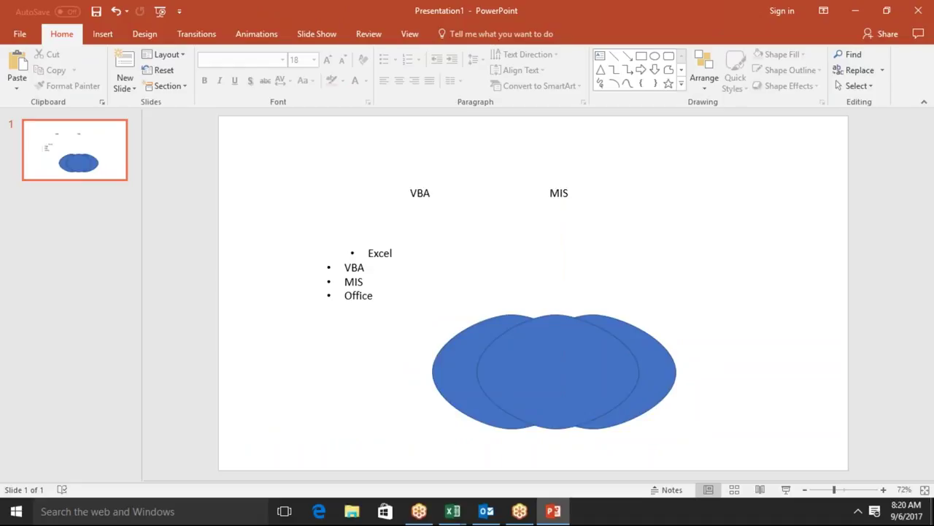
Send the middle oval behind the other two ovals
click(626, 376)
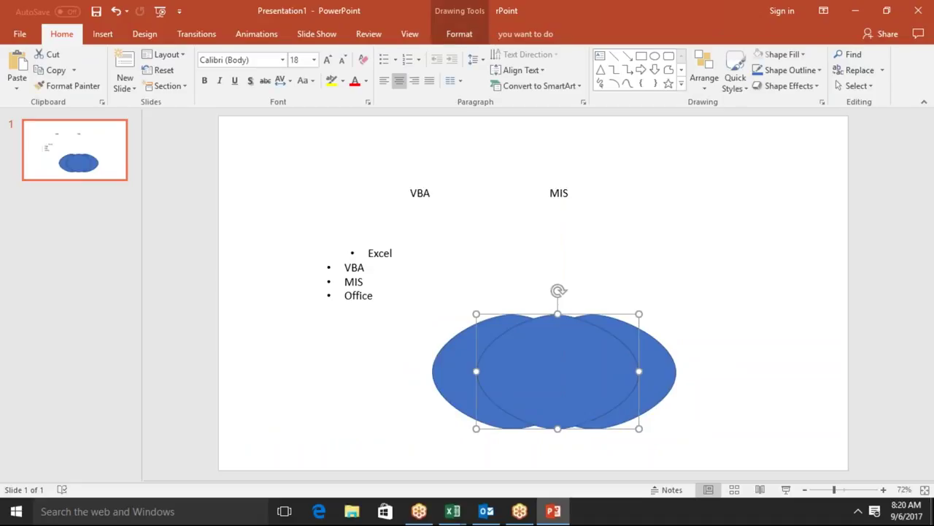
click(705, 80)
click(739, 136)
click(732, 250)
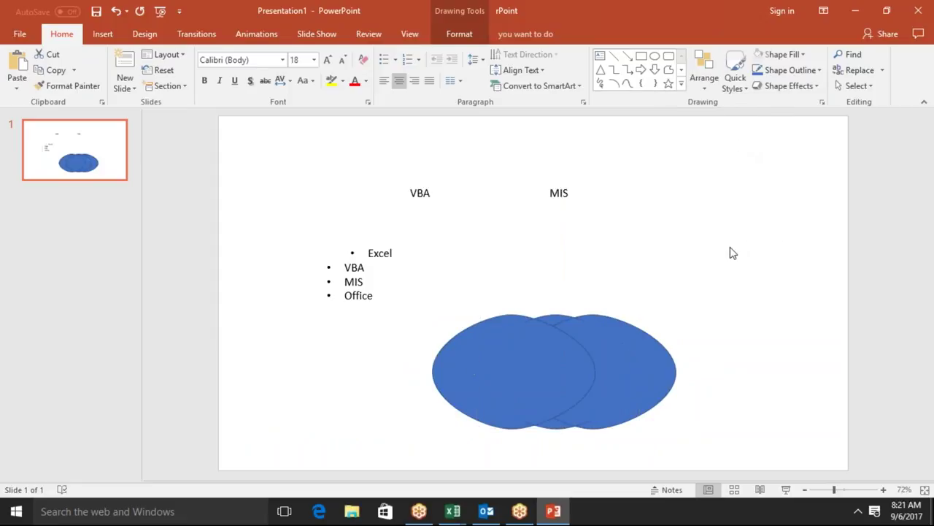
Bring the right oval to the front of the cluster
click(667, 368)
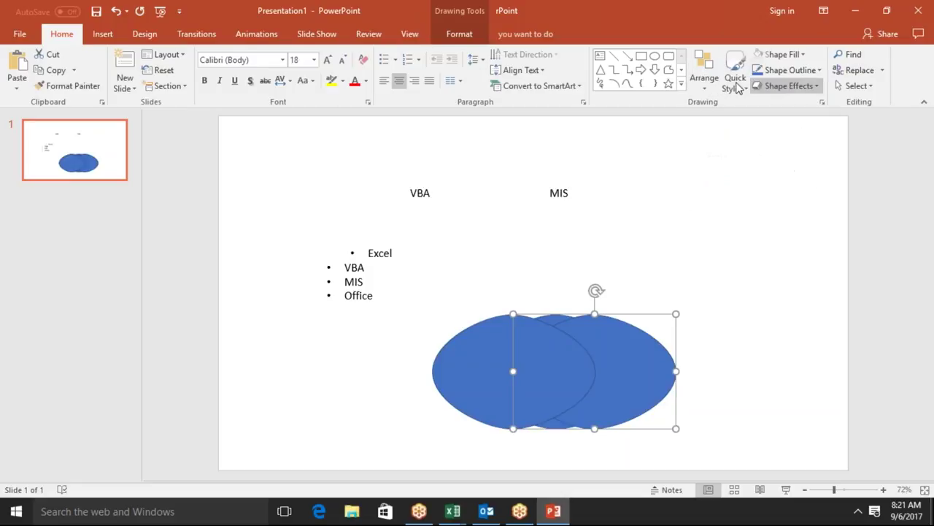
click(705, 91)
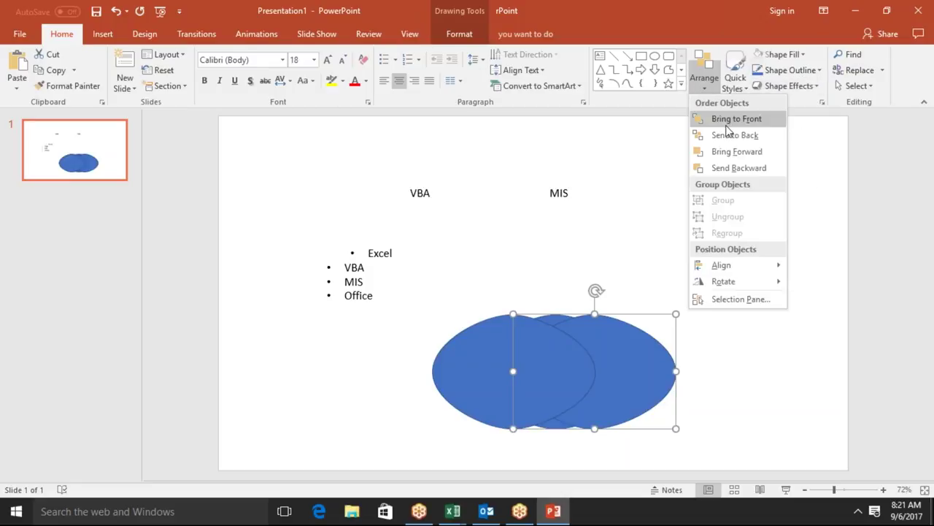
click(726, 125)
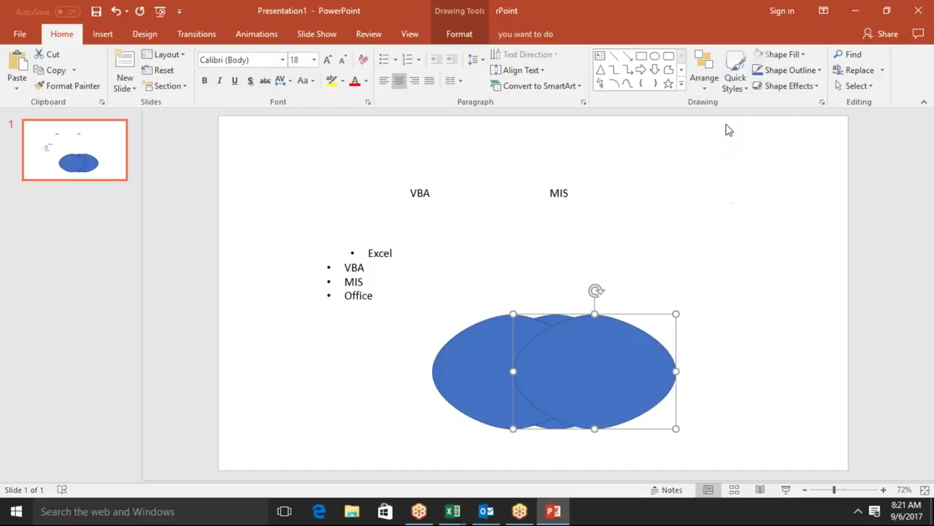
click(555, 324)
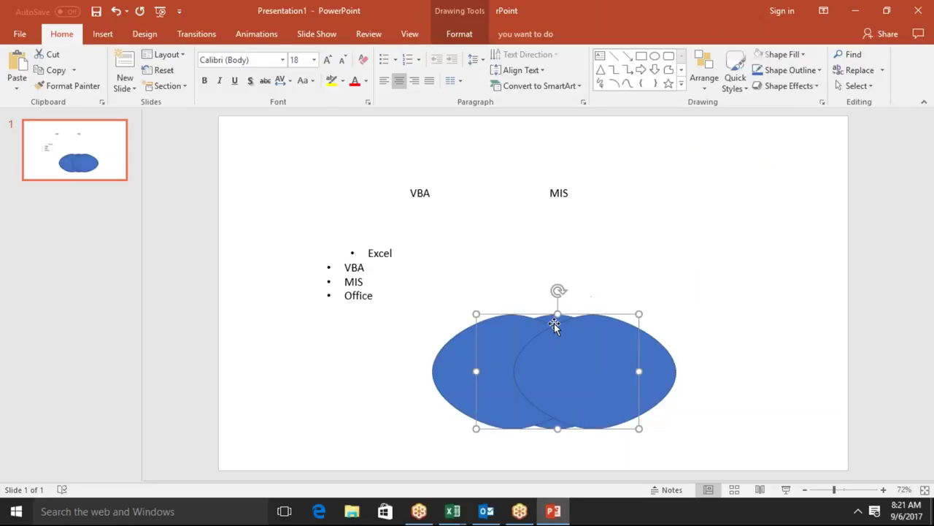
click(700, 79)
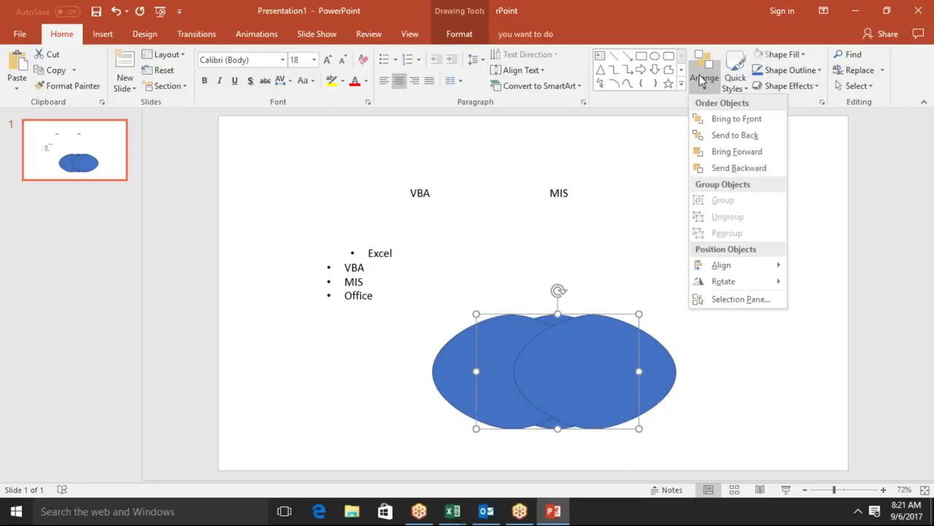
click(434, 411)
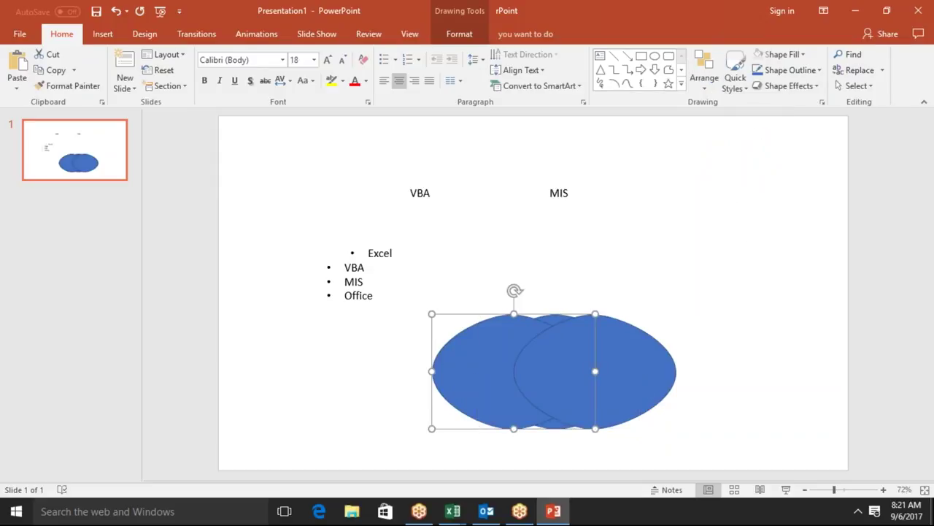
Spread the ovals into an aligned, touching row along the slide's bottom using smart guides
drag(484, 382, 341, 402)
drag(550, 373, 686, 382)
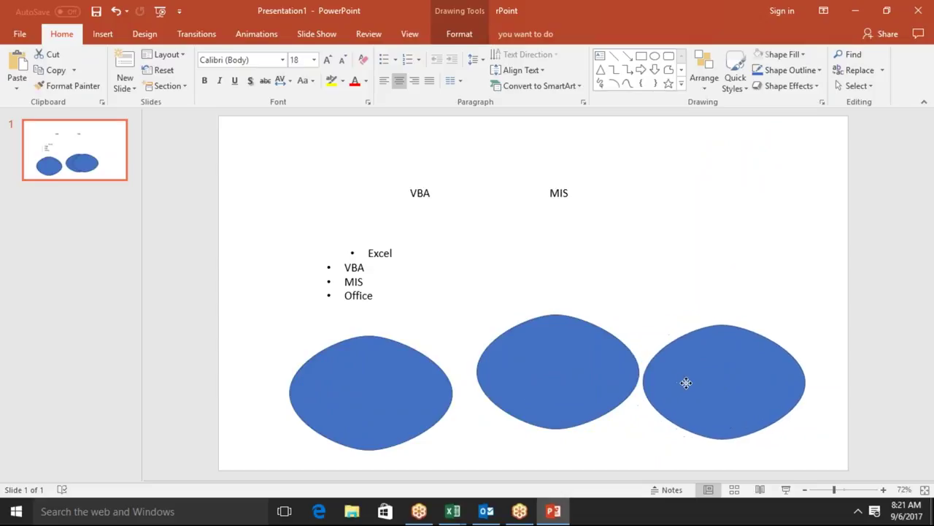
drag(559, 382, 548, 396)
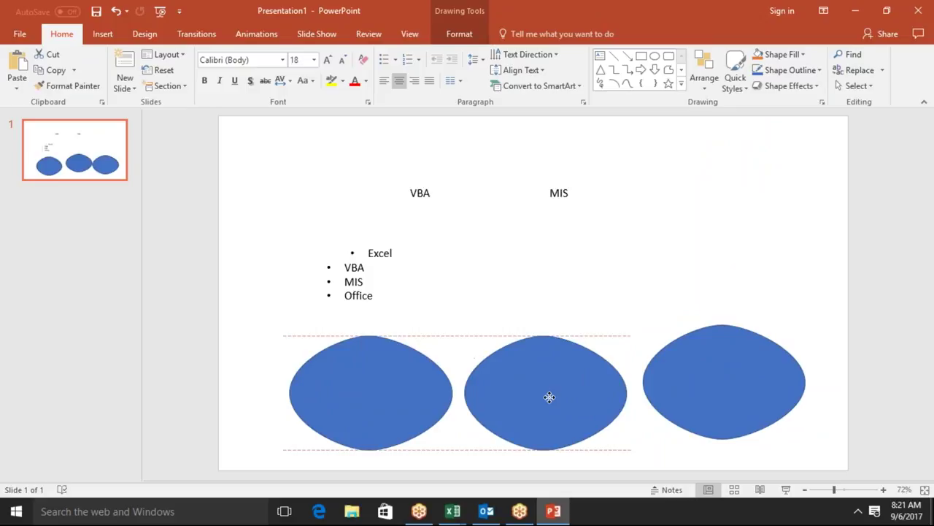
mouse_move(703, 380)
mouse_down()
mouse_move(687, 392)
mouse_move(702, 389)
mouse_up()
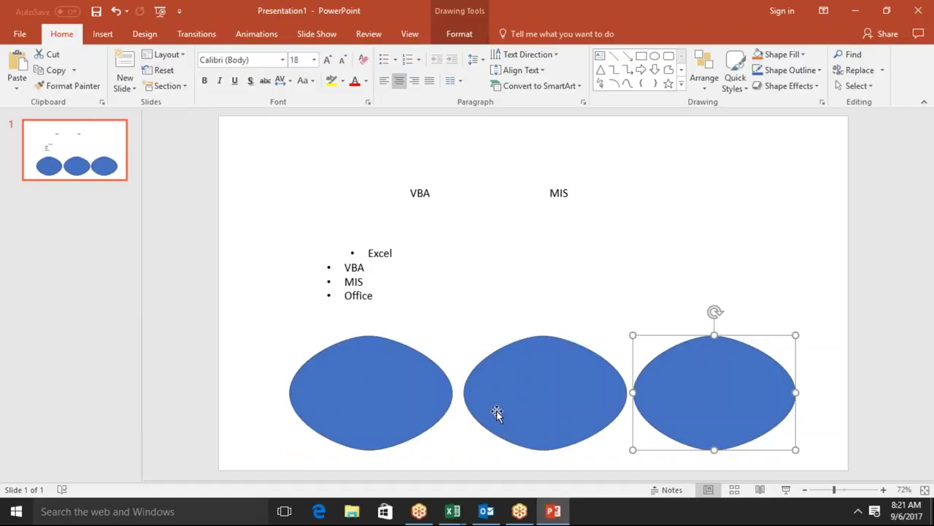
Select all three ovals and group them into one object
click(317, 395)
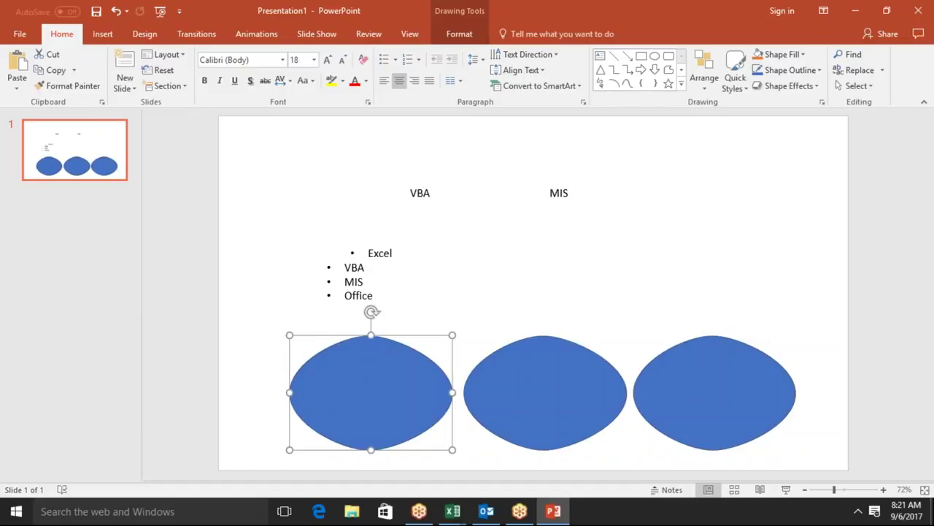
shift+click(538, 380)
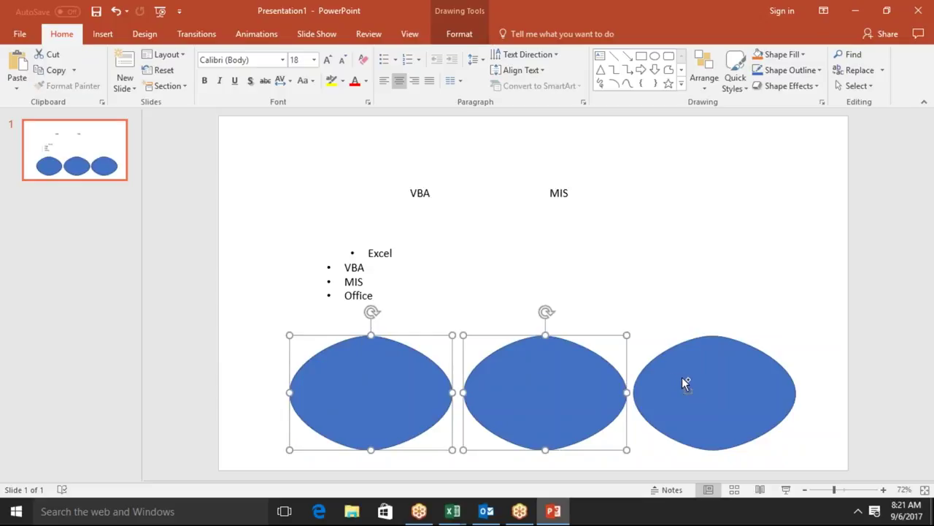
shift+click(686, 383)
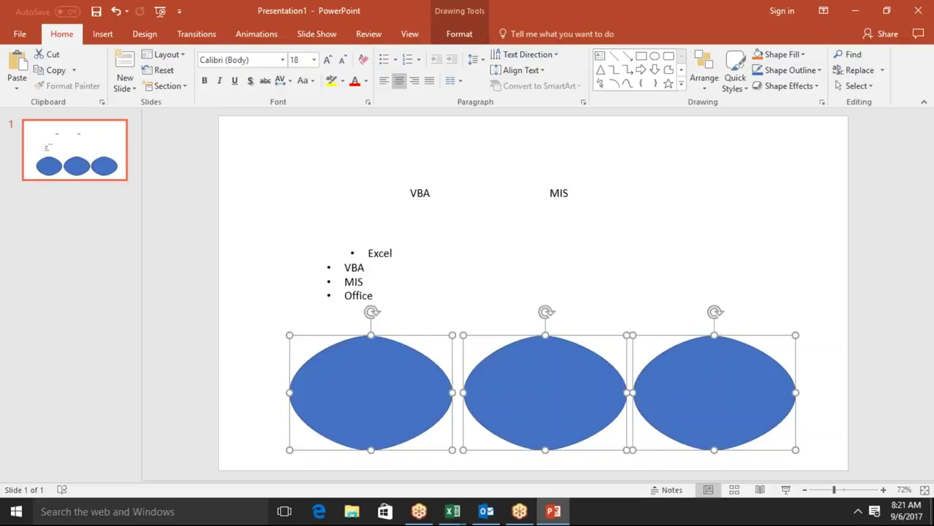
click(702, 88)
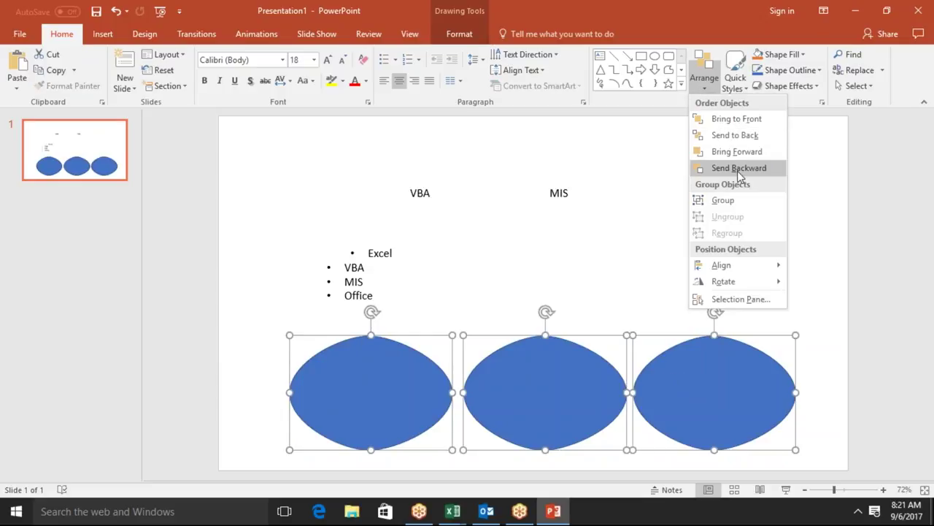
click(724, 201)
click(661, 277)
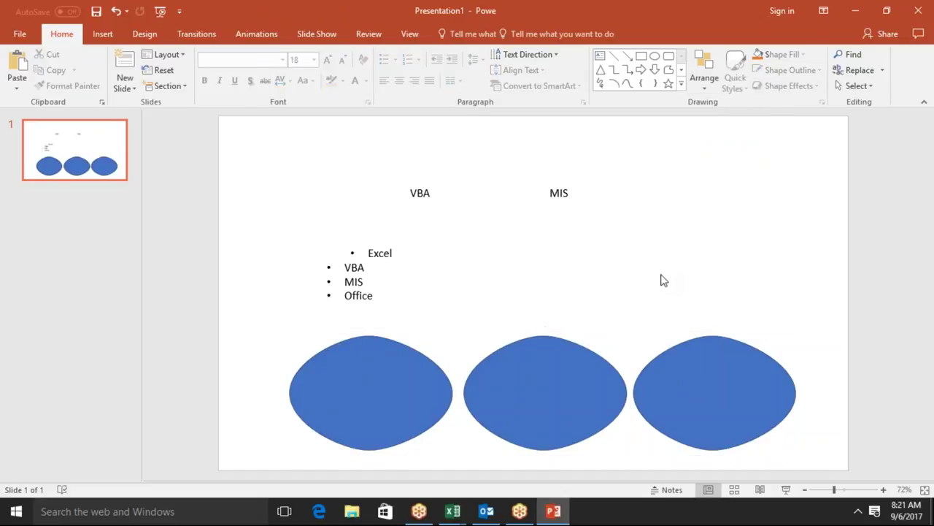
click(563, 381)
drag(563, 381, 571, 346)
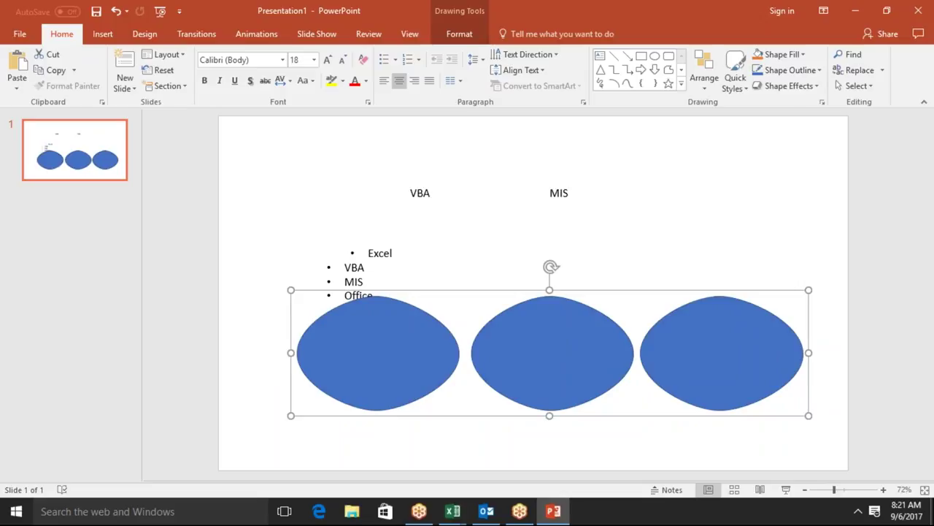
click(704, 86)
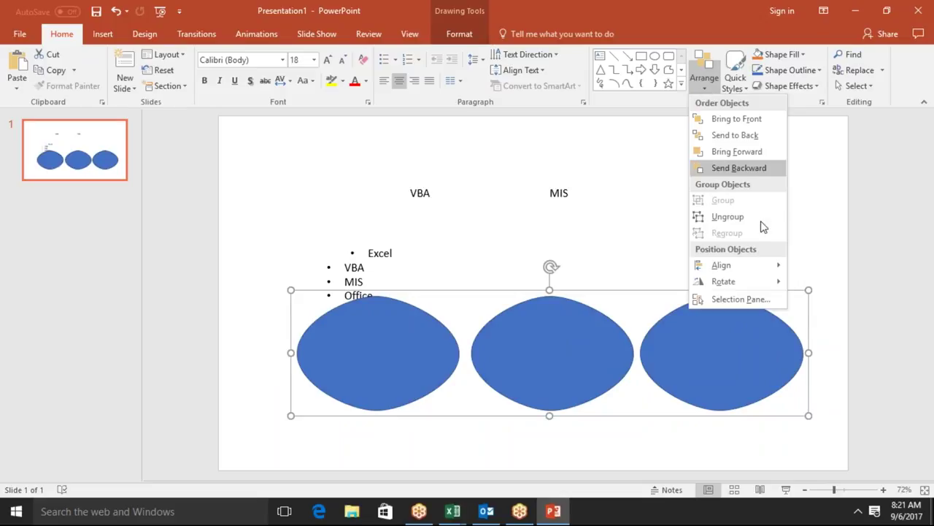
mouse_move(765, 270)
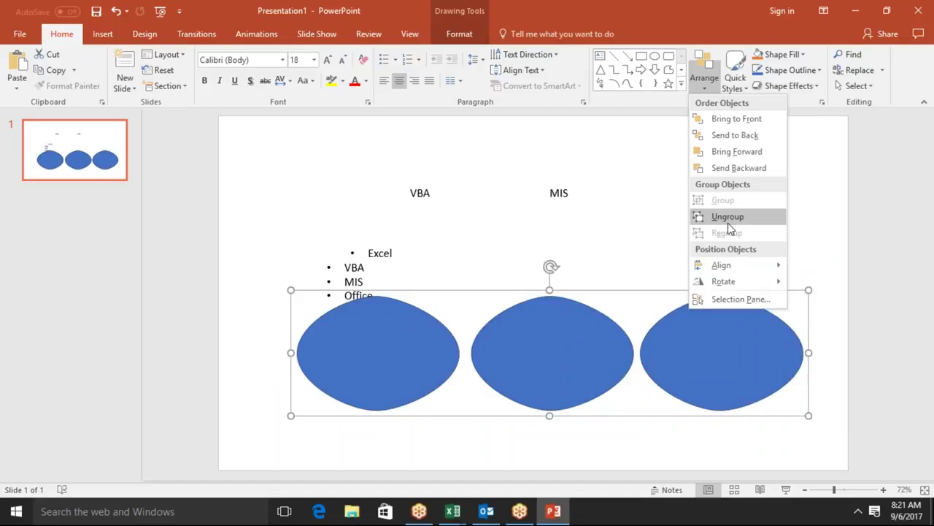
mouse_move(719, 283)
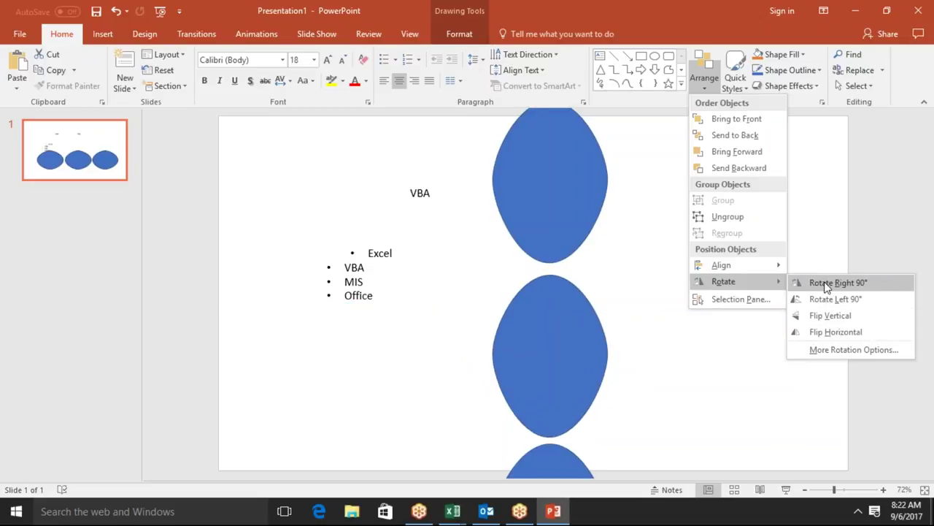
click(750, 300)
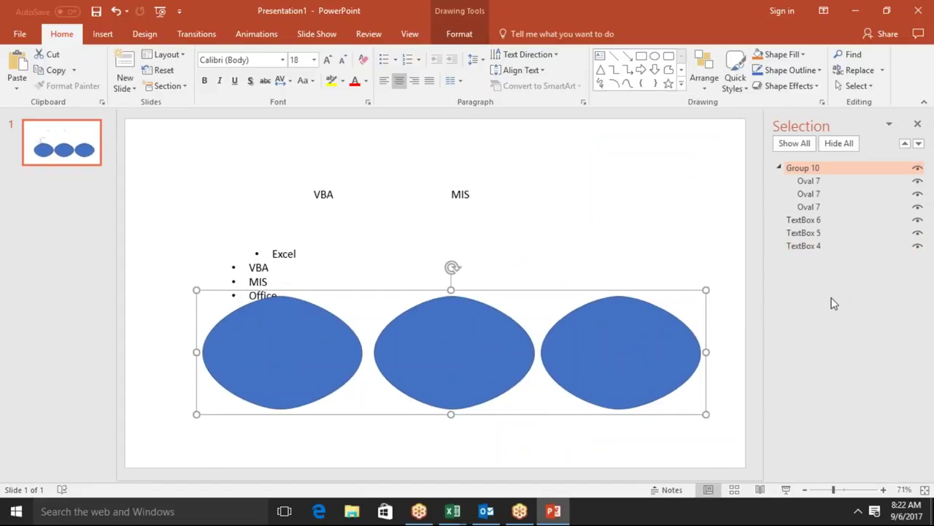
click(914, 182)
click(914, 182)
click(914, 182)
click(913, 186)
click(913, 186)
click(913, 186)
click(913, 186)
click(913, 187)
click(919, 125)
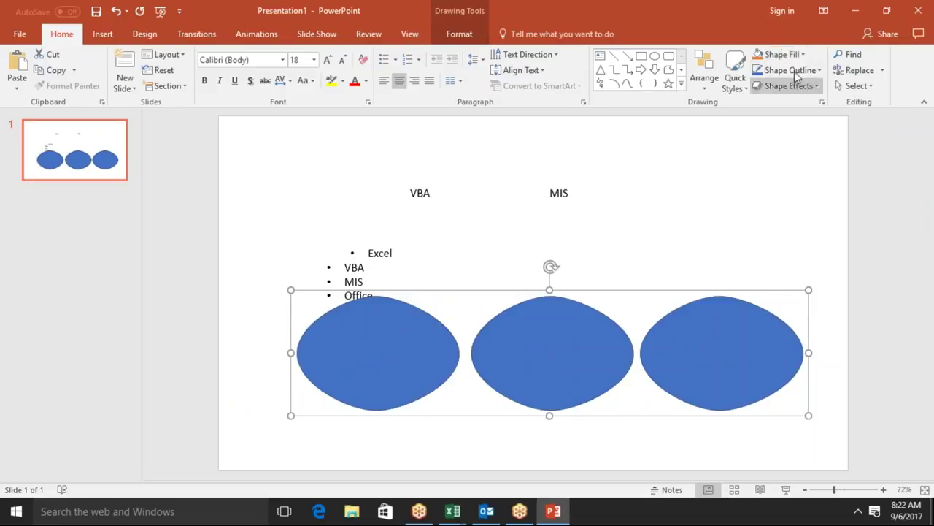
Apply the gold gradient Quick Style to the grouped ovals, leaving Shape Fill unchanged
click(744, 91)
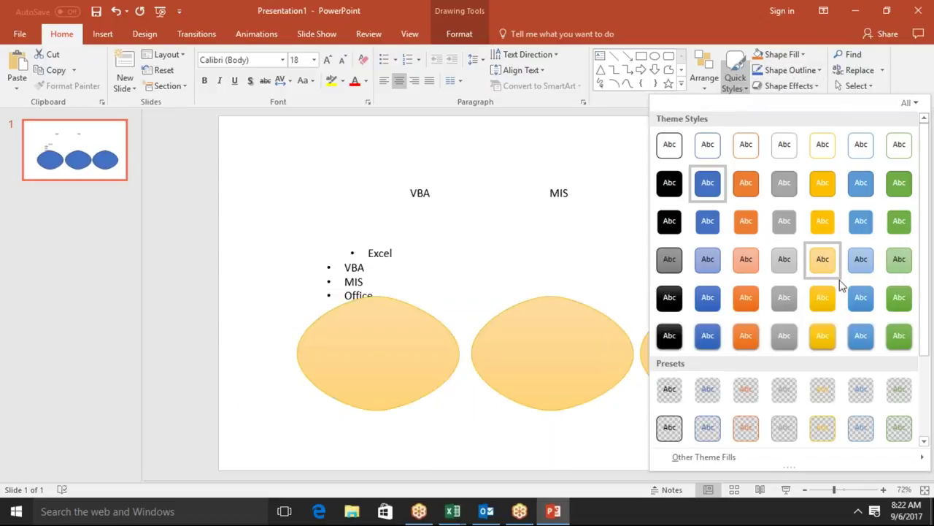
click(816, 345)
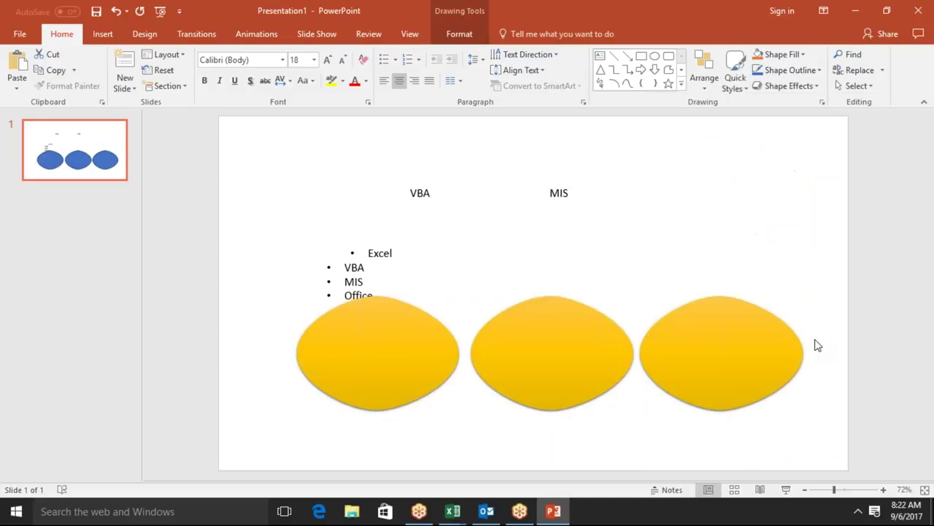
click(801, 55)
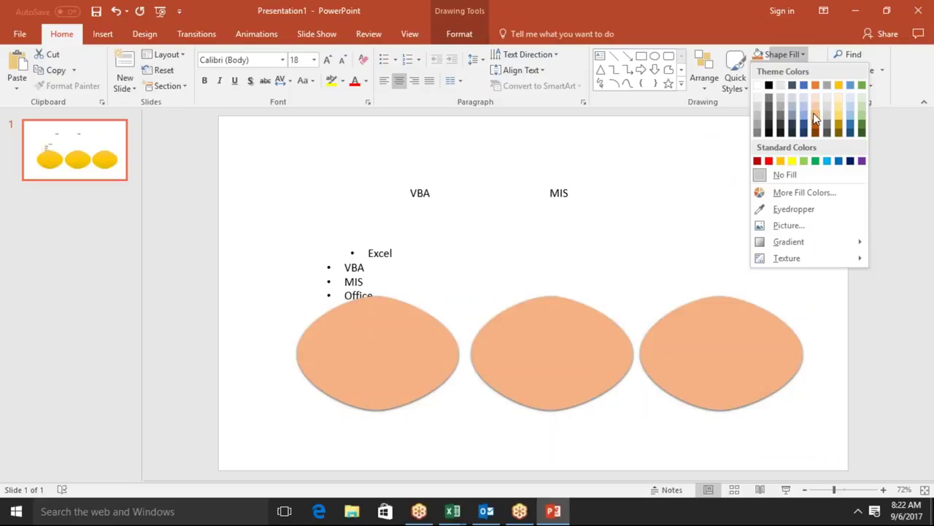
click(740, 109)
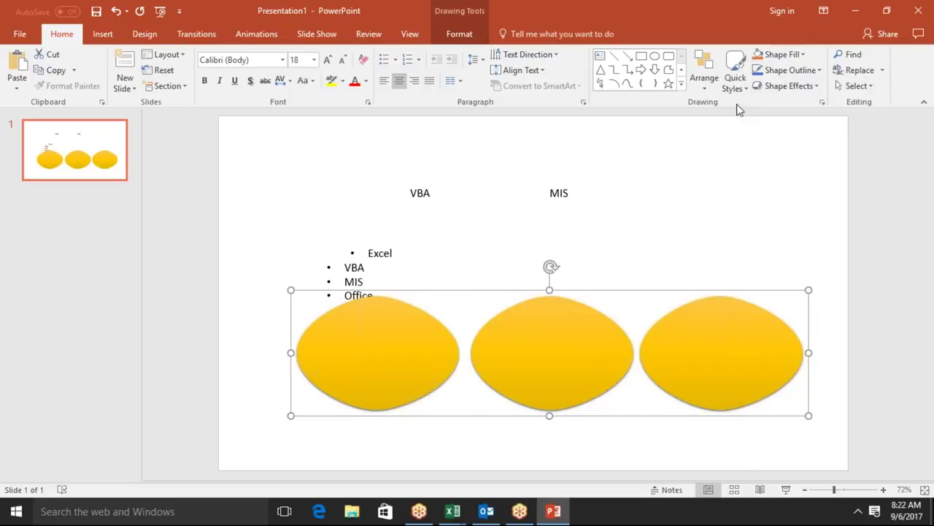
Browse the Shape Outline and Shape Effects options without applying any
click(788, 71)
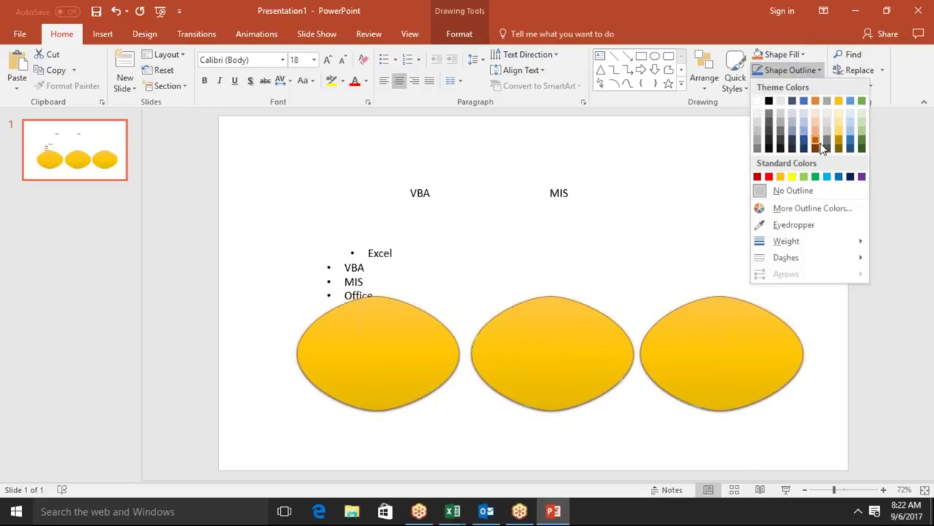
click(733, 101)
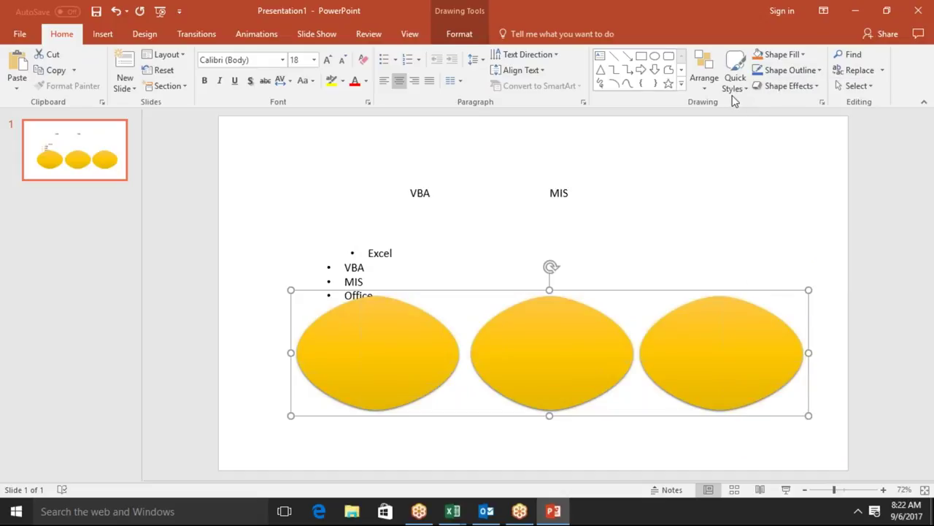
click(789, 86)
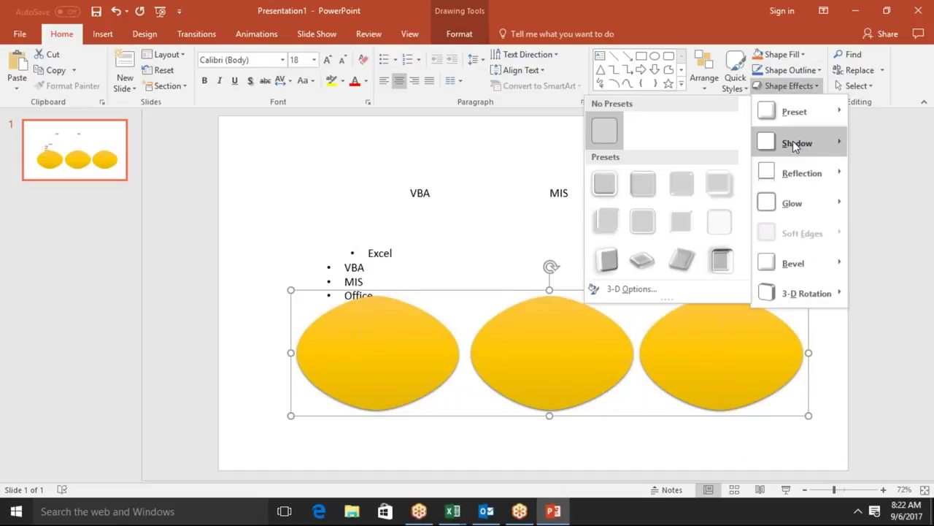
mouse_move(792, 205)
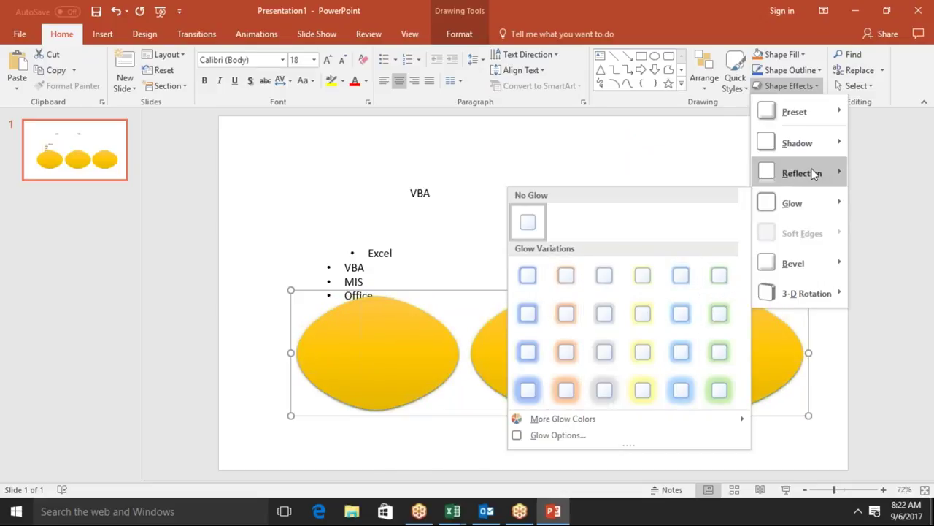
mouse_move(813, 171)
click(889, 104)
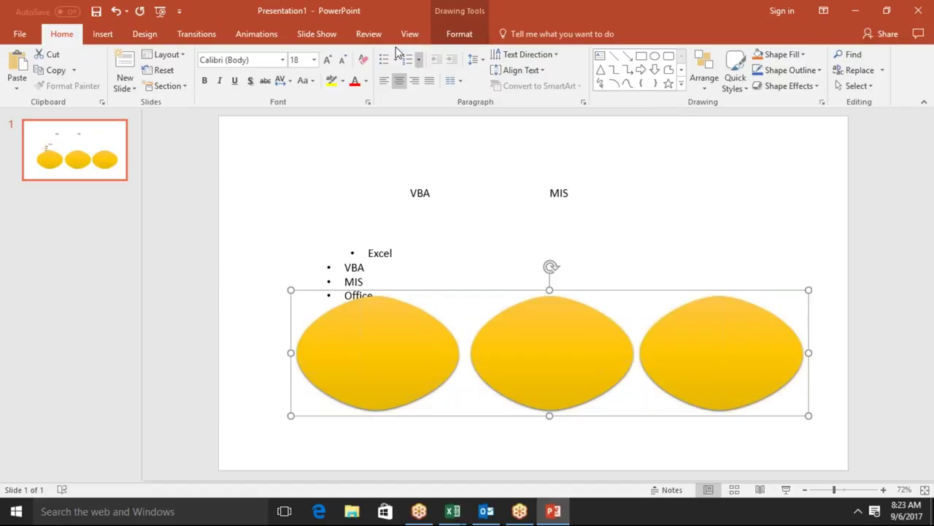
Open the Edu presentation from the Recent files list
click(32, 36)
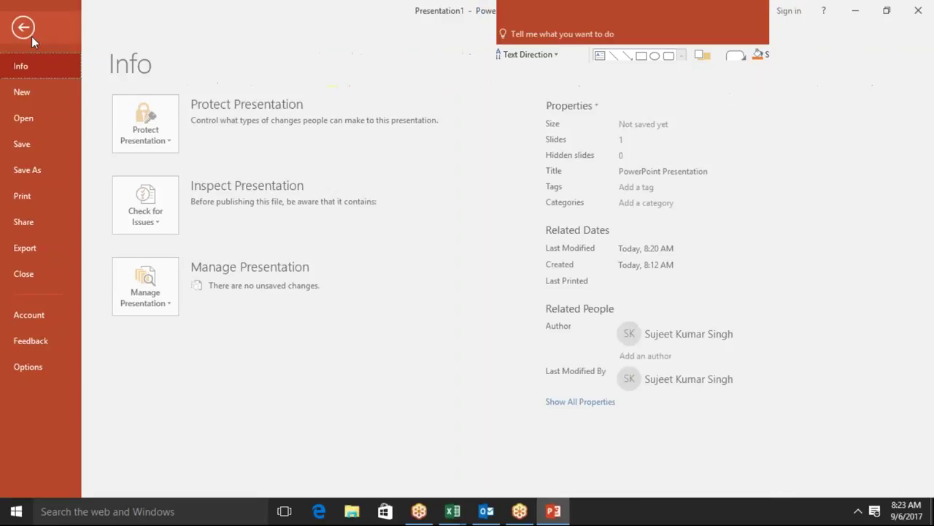
click(40, 118)
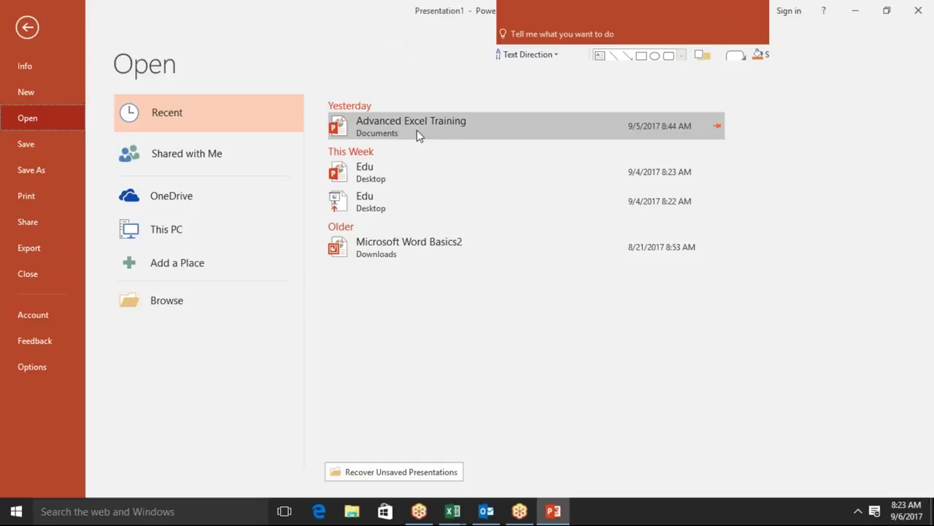
click(410, 185)
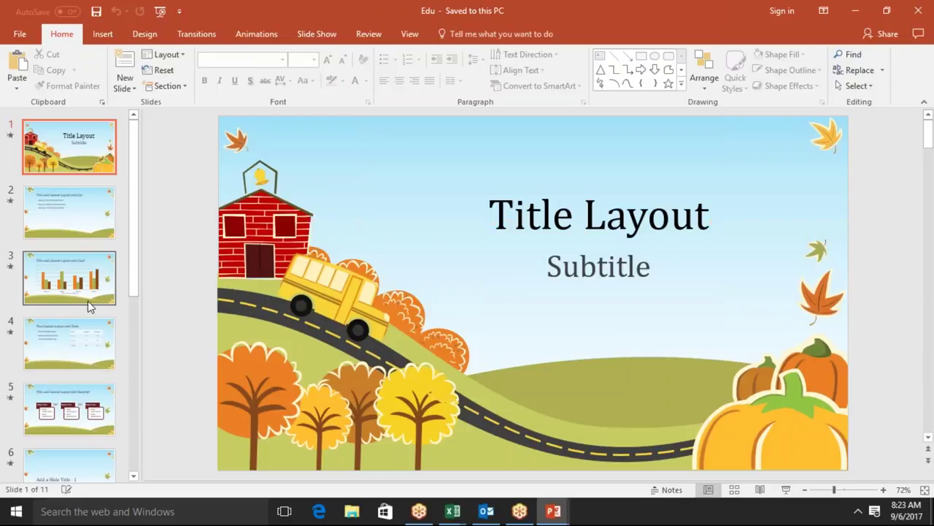
Browse slides 3 to 5, then return to the Title Layout first slide
click(83, 306)
click(87, 328)
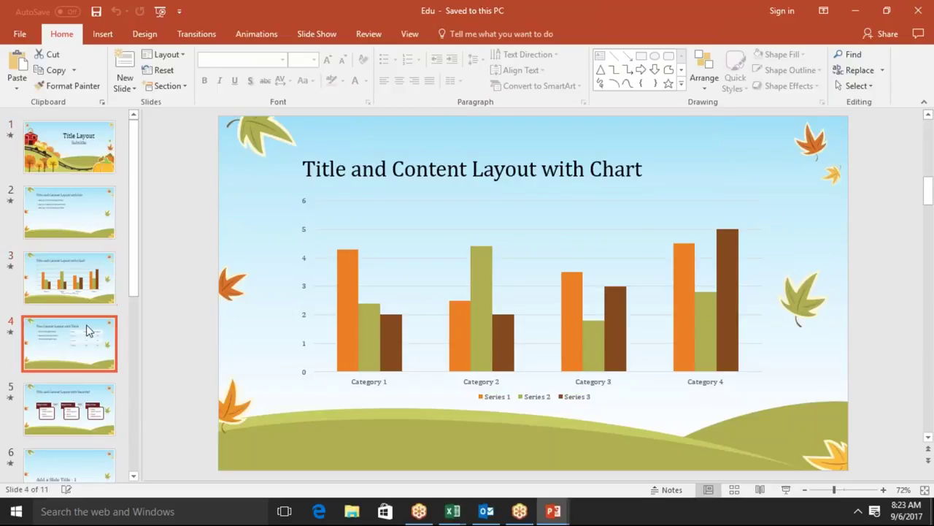
drag(76, 369, 78, 395)
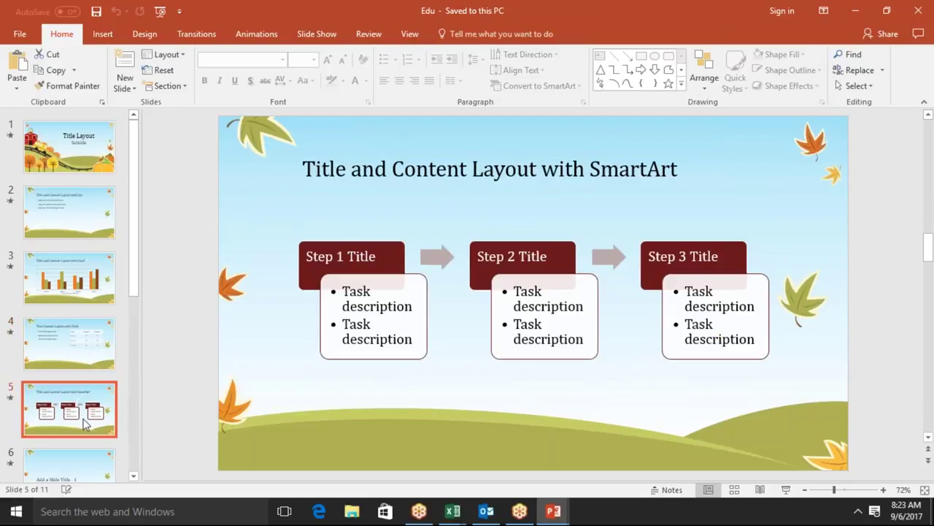
click(68, 143)
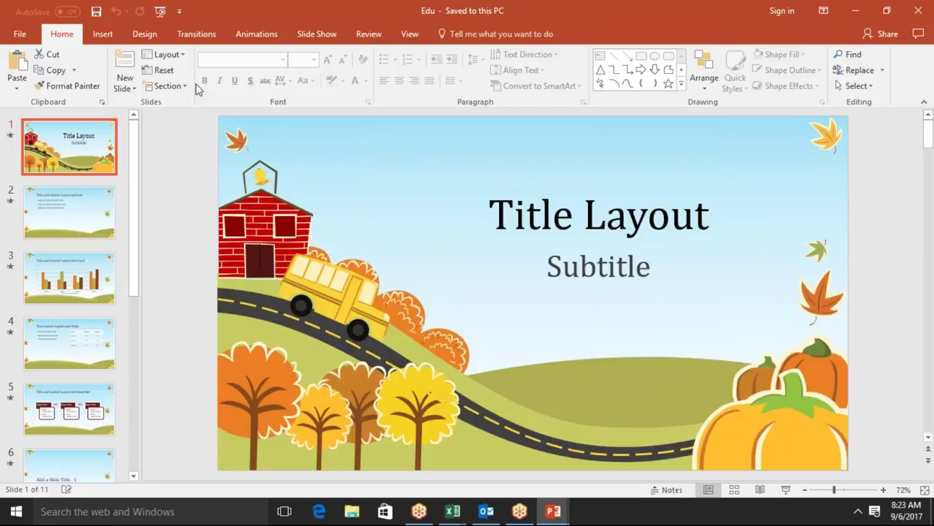
Find 'table' in the Edu deck, reaching slide 4's table title
click(854, 55)
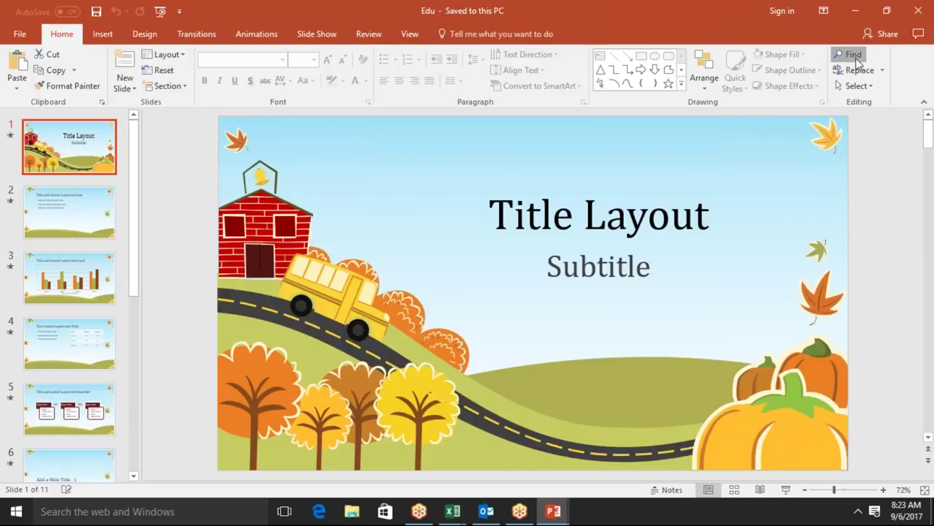
text(table)
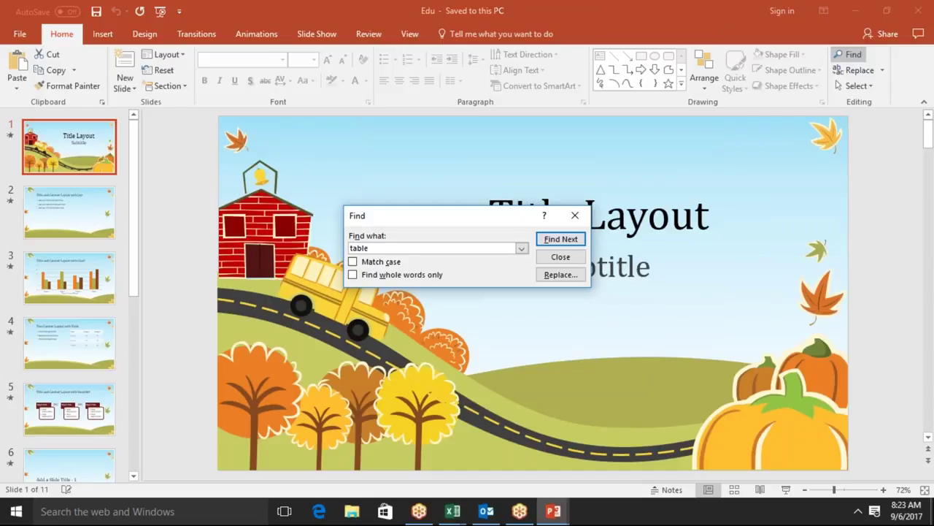
click(575, 240)
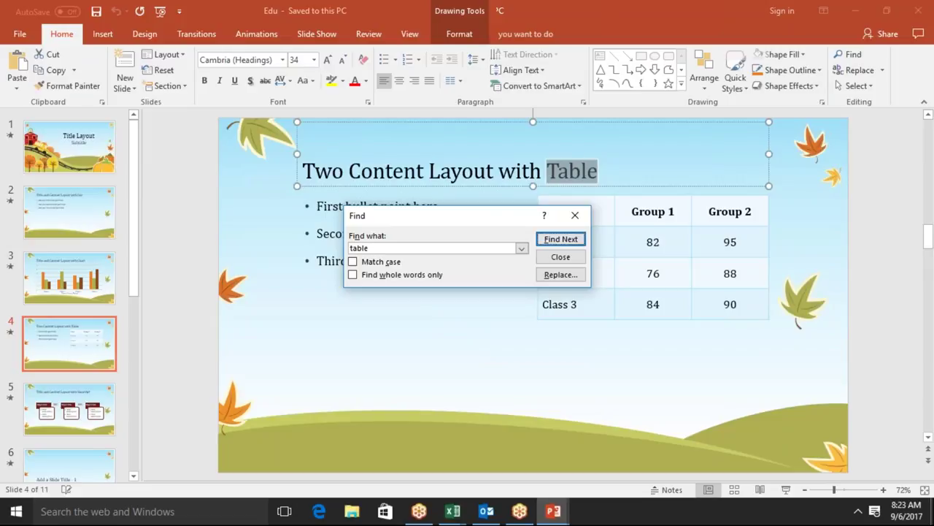
Close the Find dialog, deselect the title, and minimise PowerPoint to the desktop
click(575, 215)
click(135, 271)
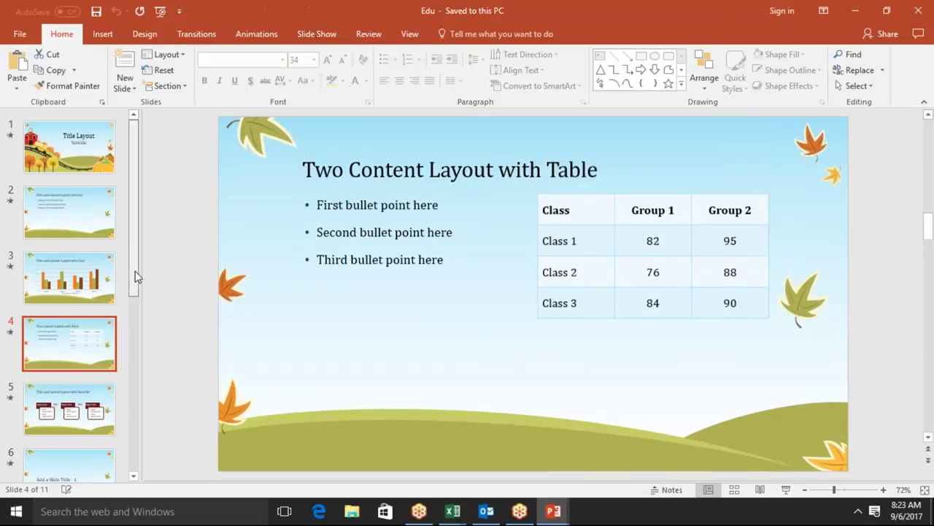
key(super+d)
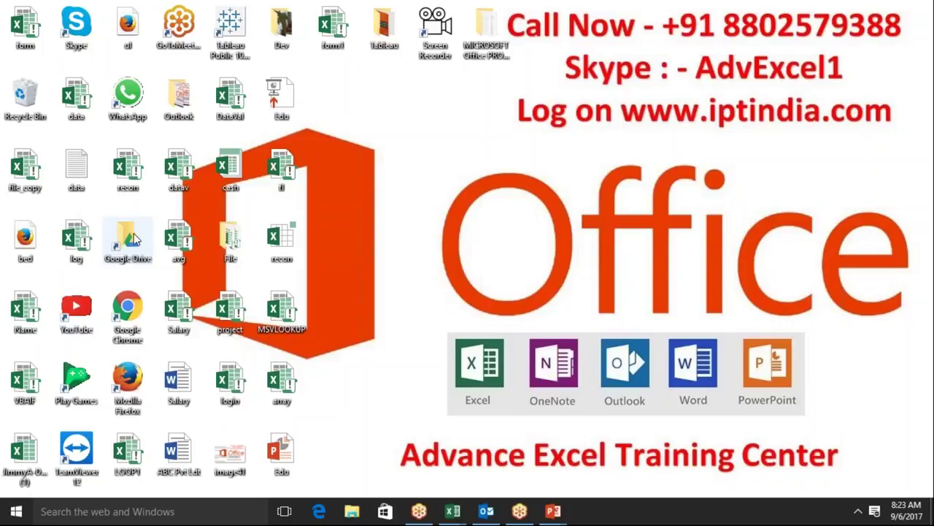